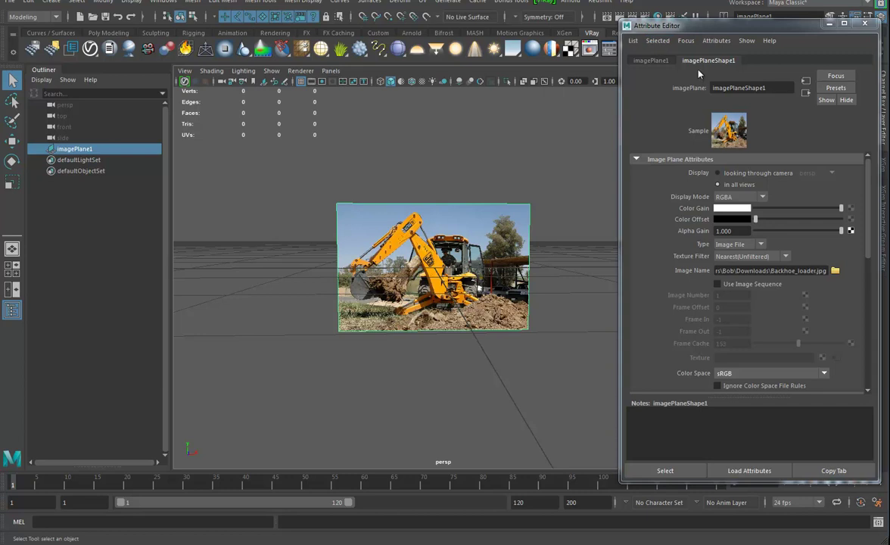
Step: Close the Attribute Editor, scale the backhoe image plane uniformly to 19.55, and move it back to Translate Z -217.402
alt+drag(396, 296, 379, 304)
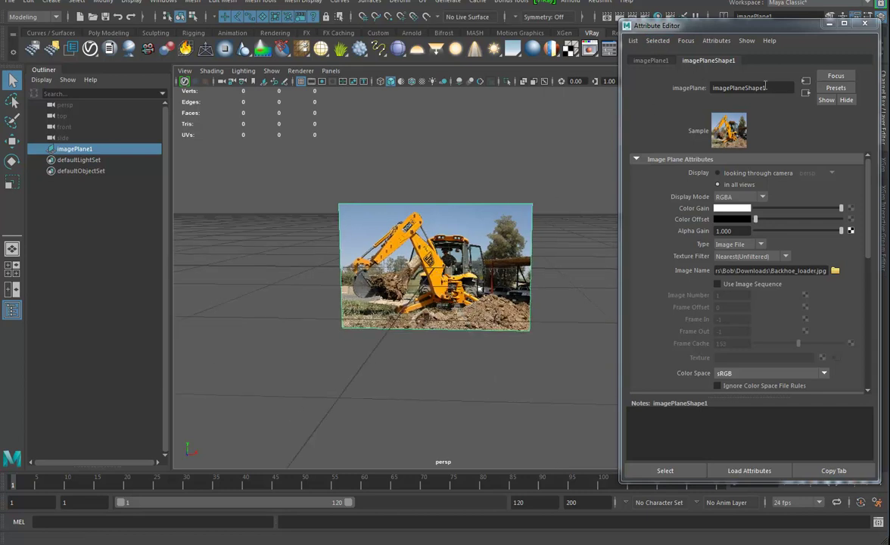
click(865, 24)
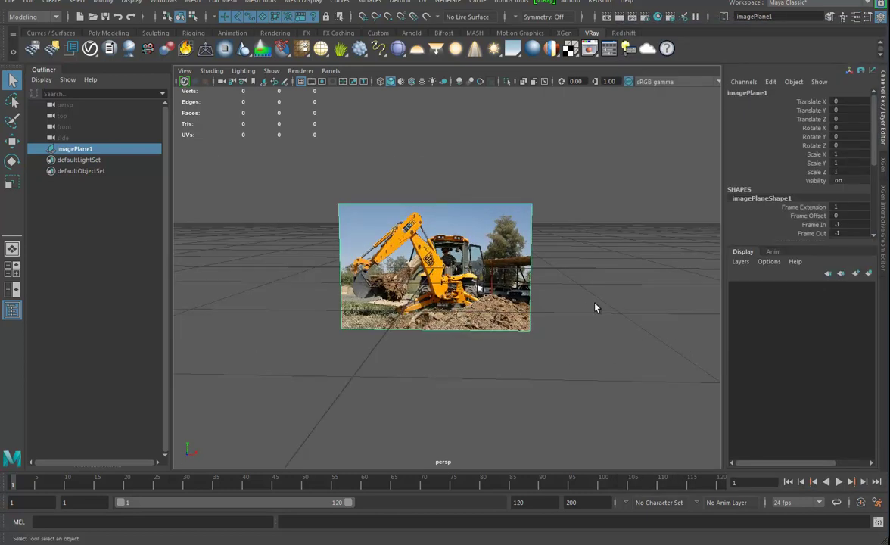
scroll(586, 305, down, 12)
alt+drag(551, 316, 518, 333)
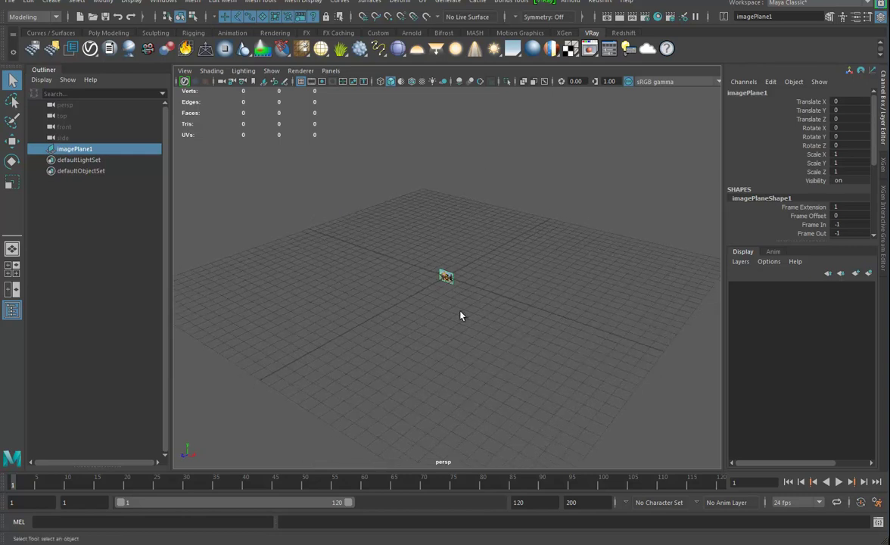
key(w)
drag(408, 303, 707, 221)
key(r)
key(w)
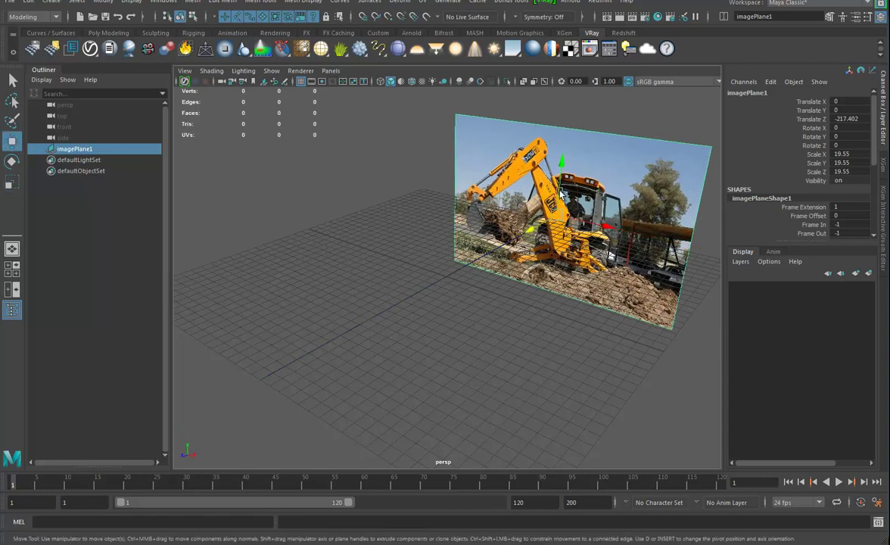
Step: Set up a two-pane layout with front and perspective views, and raise the image plane to Translate Y 59.971
drag(567, 160, 569, 85)
alt+drag(405, 297, 533, 291)
click(14, 286)
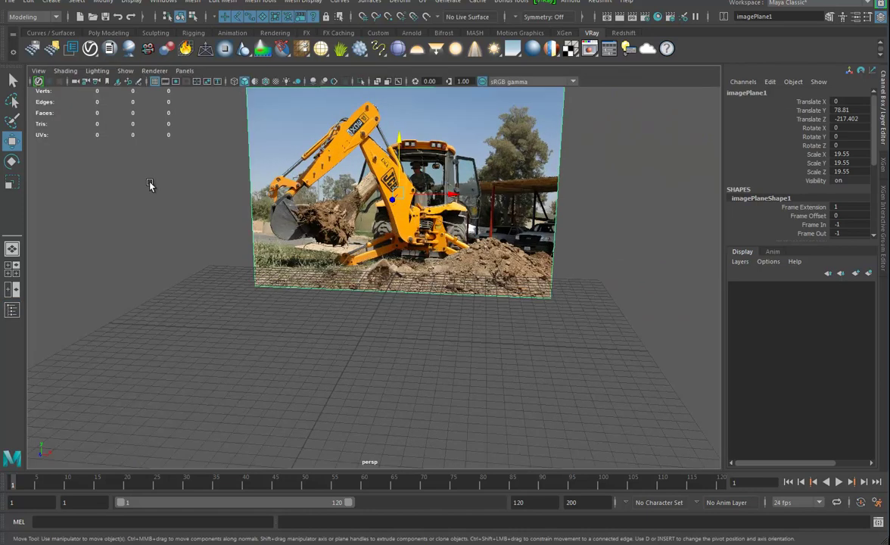
click(14, 289)
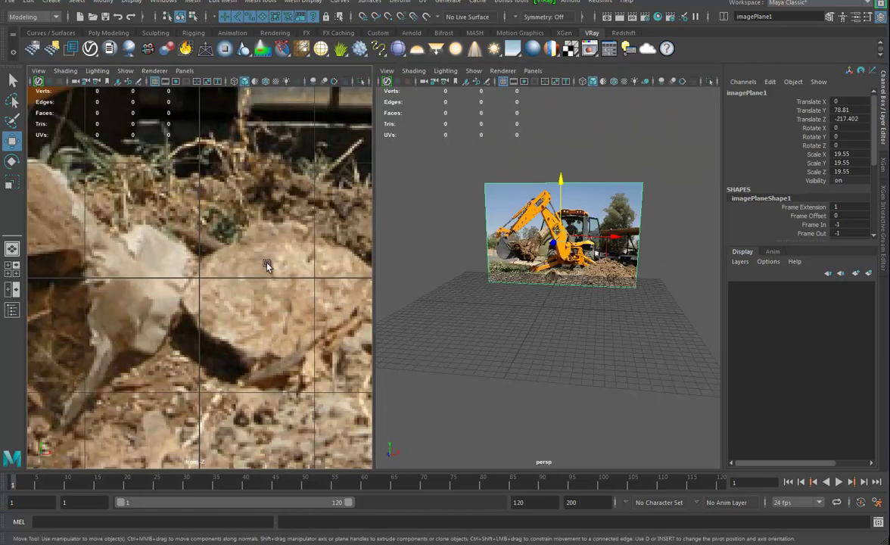
scroll(265, 271, down, 12)
drag(203, 165, 201, 179)
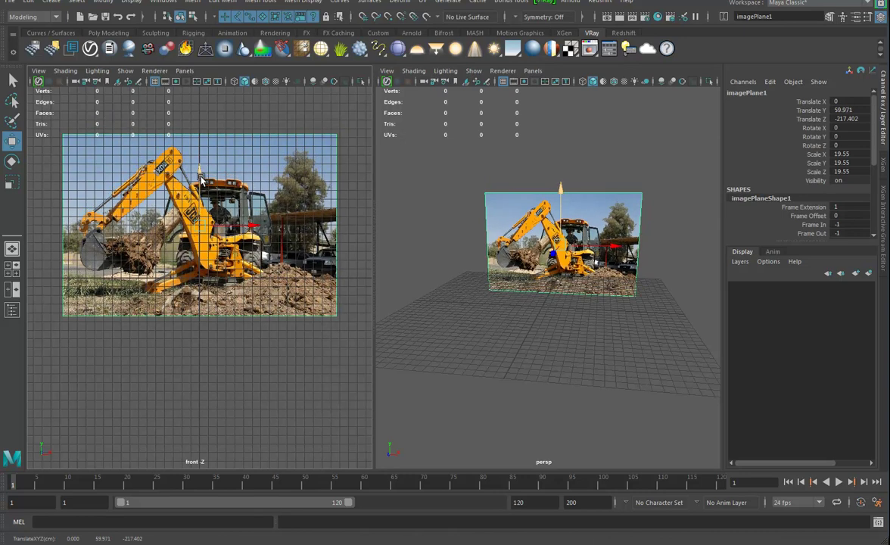
alt+drag(586, 340, 551, 342)
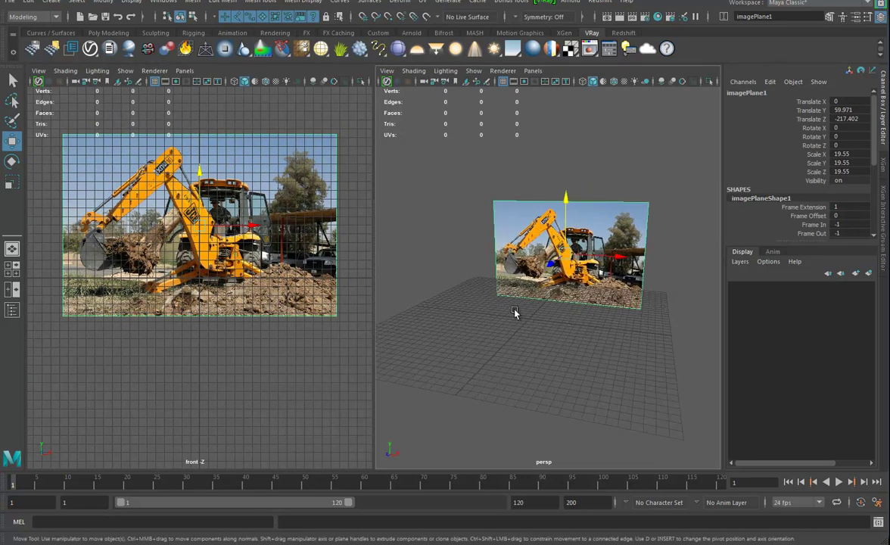
click(258, 3)
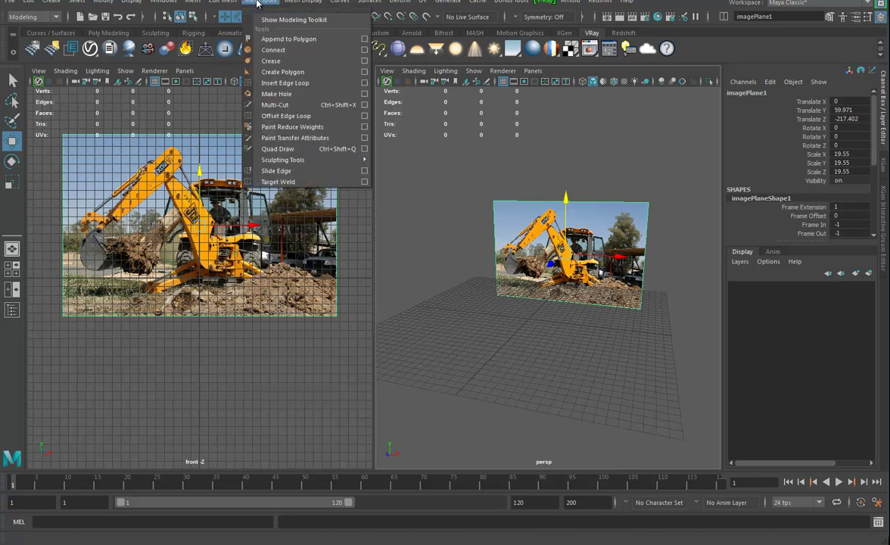
click(282, 72)
scroll(208, 264, up, 4)
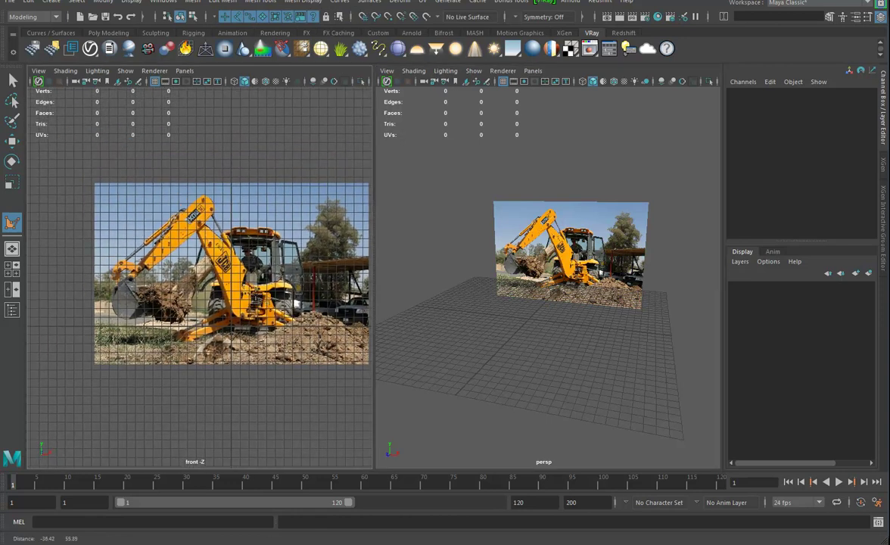
Step: Rotate the image plane to Rotate Z -24.929 so the JCB boom stands upright, and move it to Translate X 9.14, Y 63.017
click(12, 142)
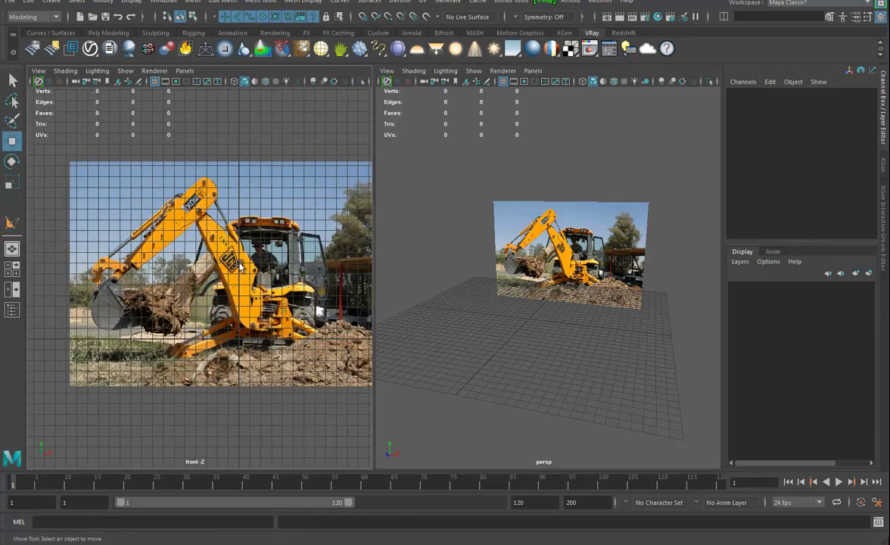
click(223, 261)
key(e)
drag(289, 240, 300, 262)
key(w)
drag(239, 276, 248, 273)
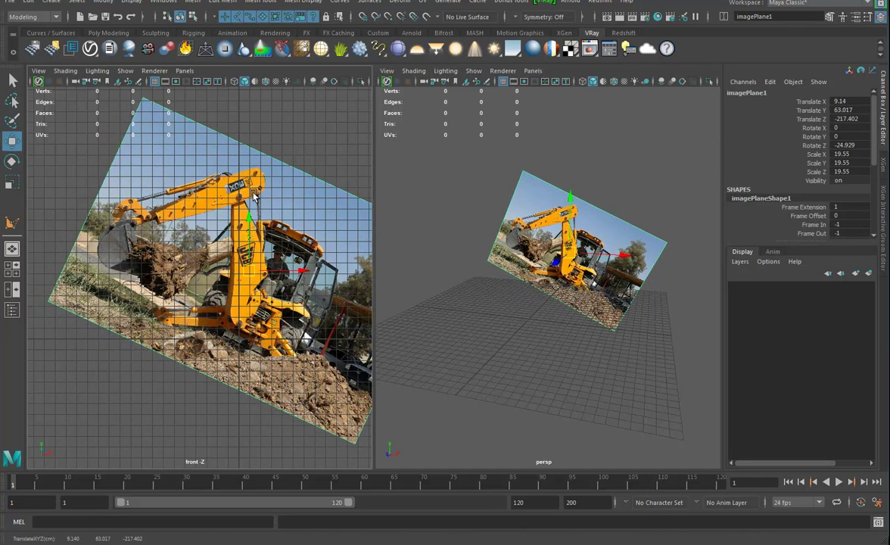
Step: With Create Polygon in the front view, trace the boom's rounded upper end and its left edge down towards the lower end
click(11, 224)
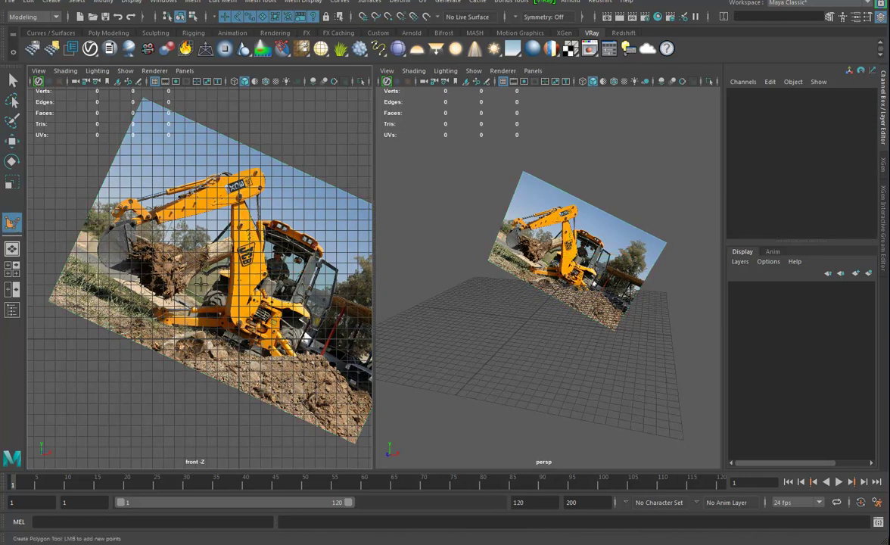
scroll(217, 283, up, 3)
scroll(289, 285, up, 2)
scroll(215, 243, up, 3)
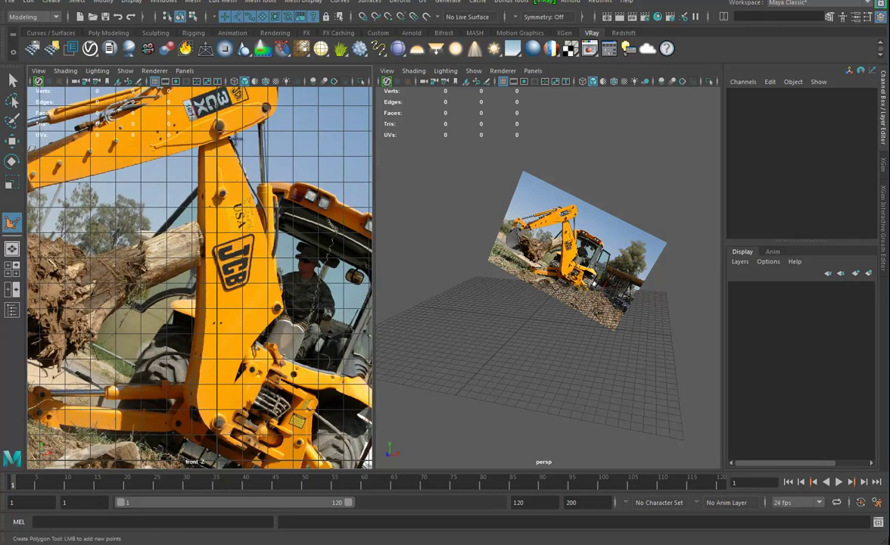
click(230, 123)
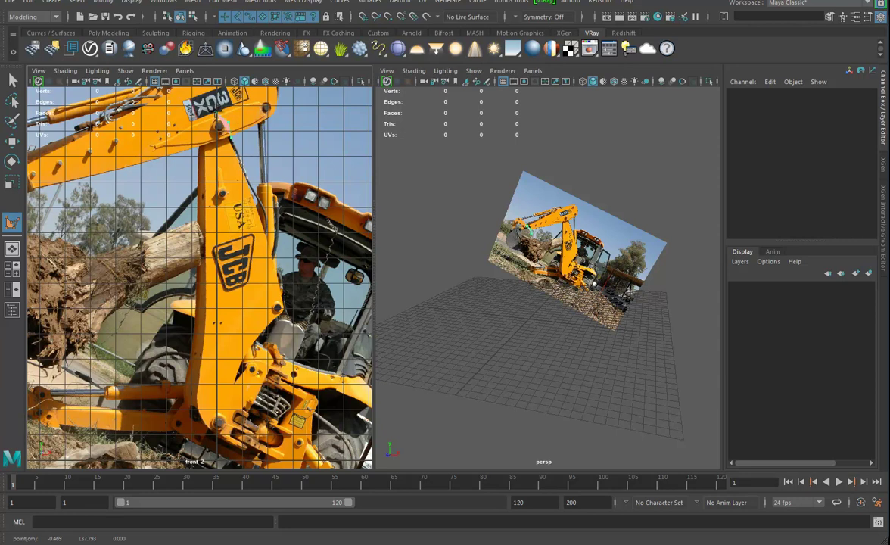
click(197, 143)
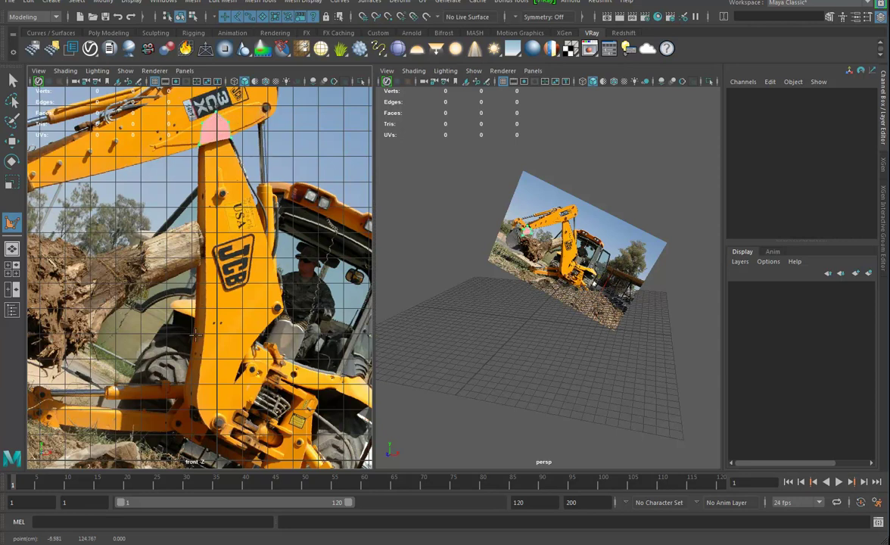
click(206, 183)
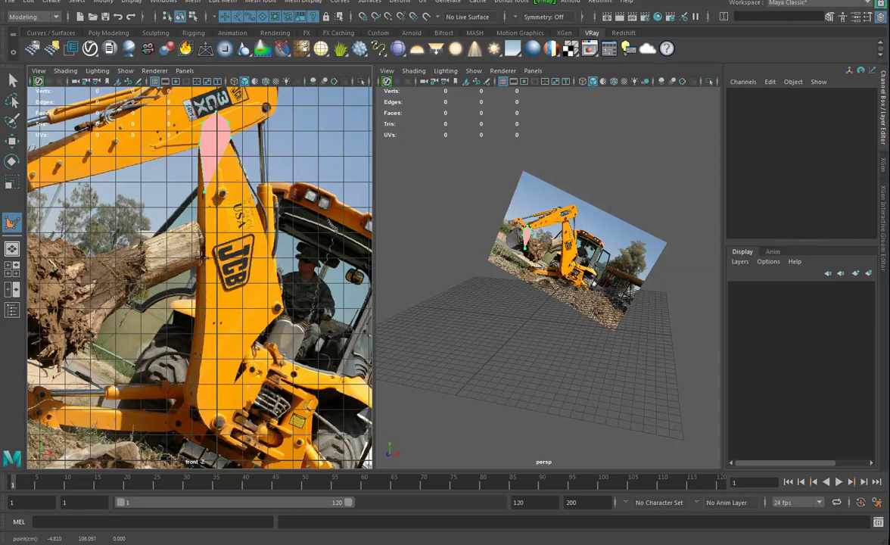
click(204, 247)
click(204, 285)
click(204, 309)
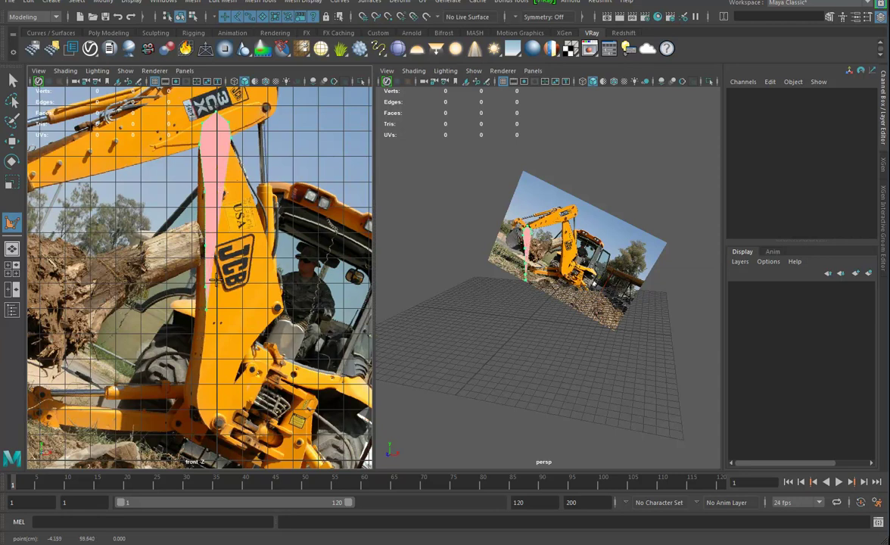
click(202, 350)
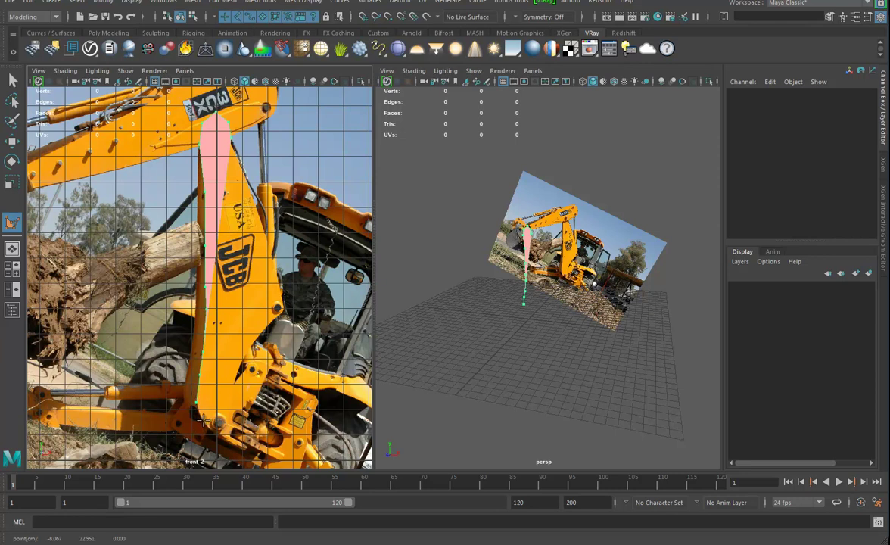
Step: Continue the polygon outline around the boom's rounded lower end and up into the notch on its right side
click(203, 420)
click(212, 432)
click(226, 433)
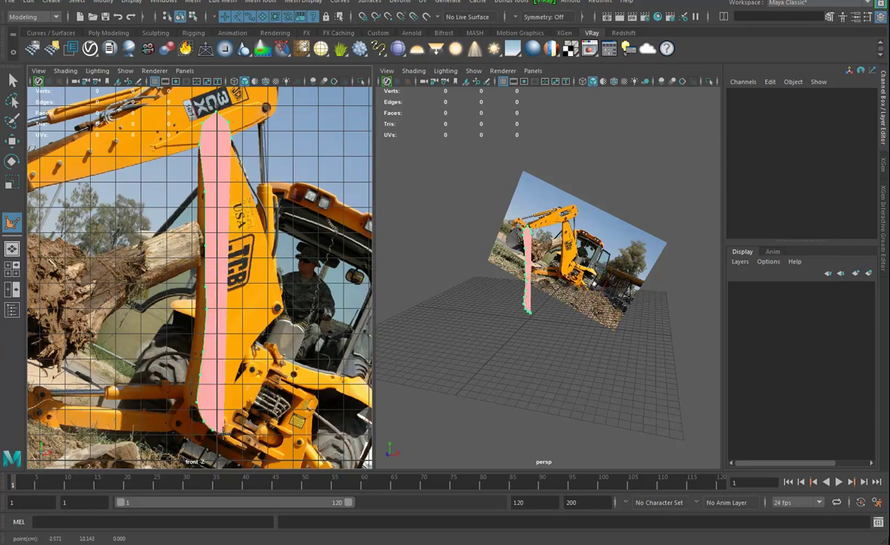
click(239, 415)
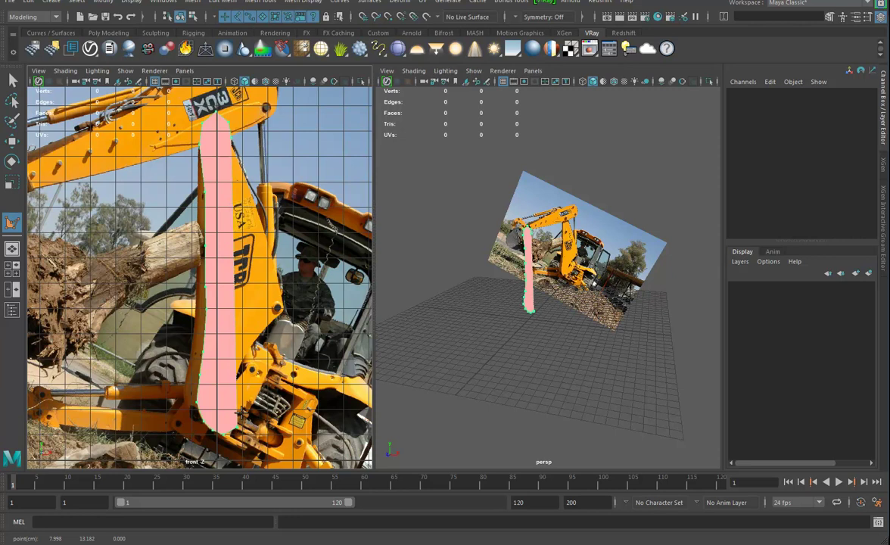
click(240, 412)
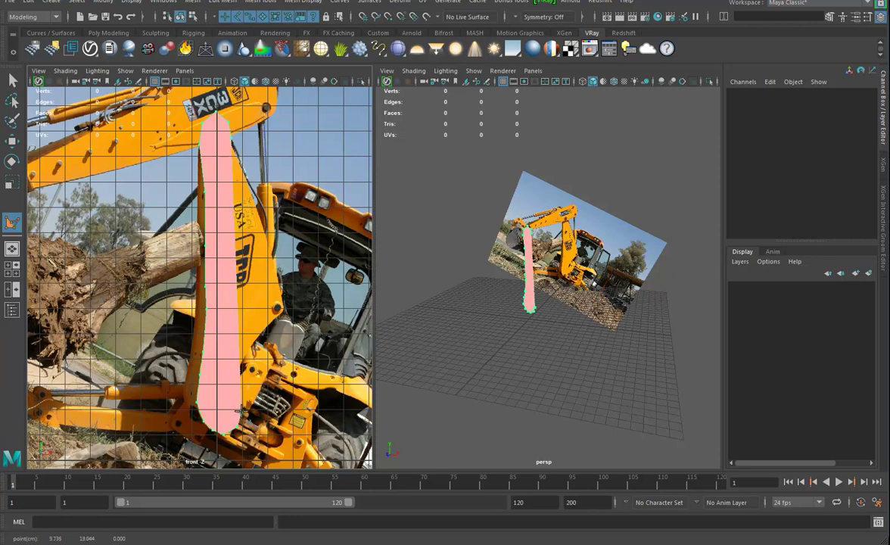
click(236, 395)
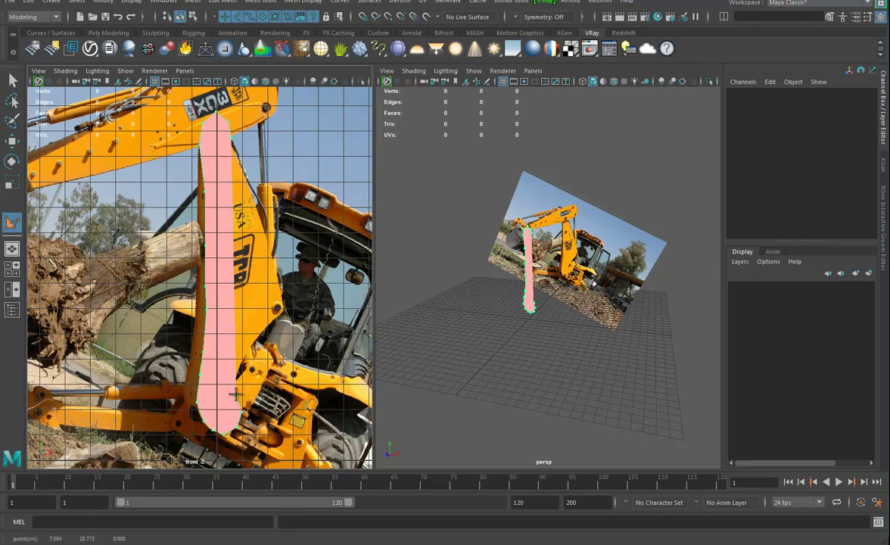
Step: Trace the boom's right edge up around the pivot bulge to the upper end, correcting misplaced points, and complete the polygon
click(241, 358)
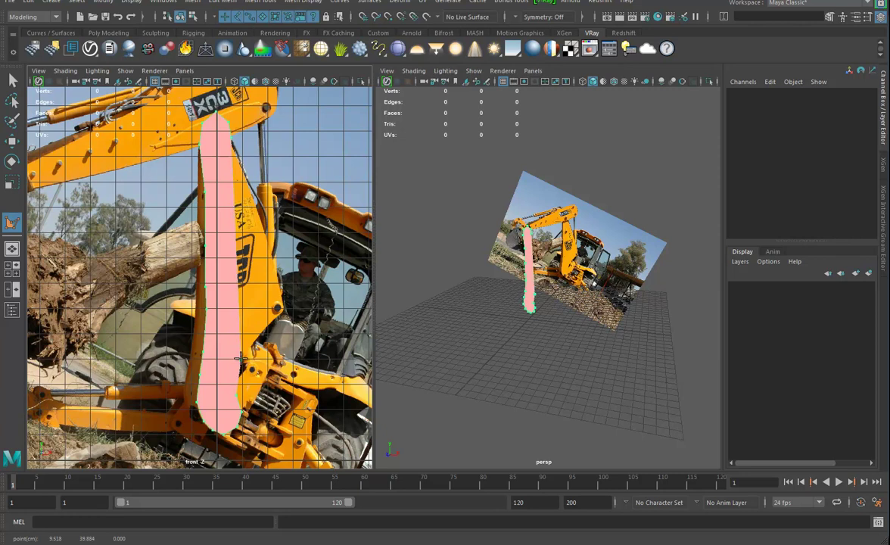
click(269, 323)
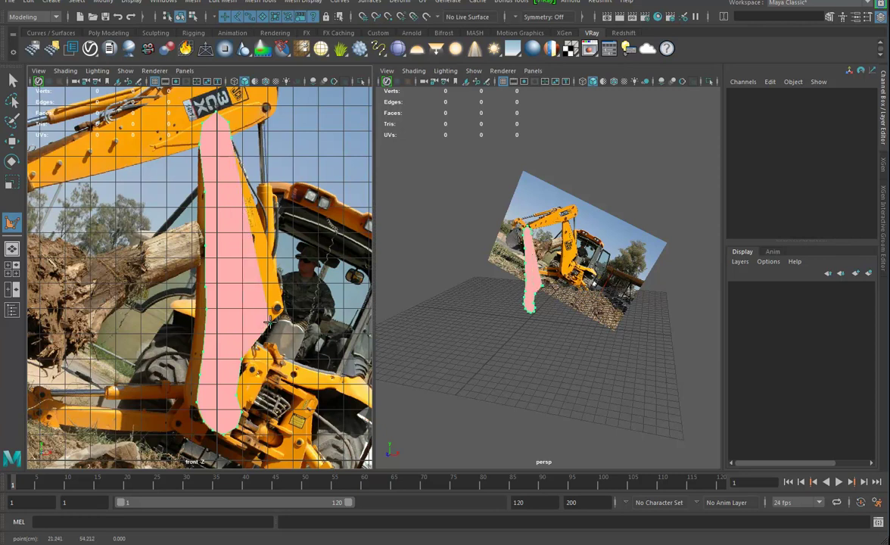
click(282, 299)
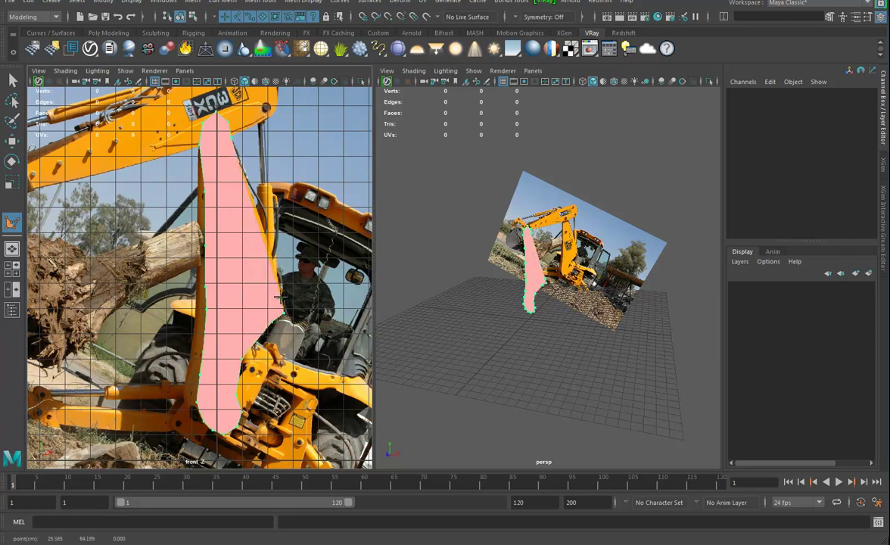
click(276, 267)
drag(266, 232, 263, 235)
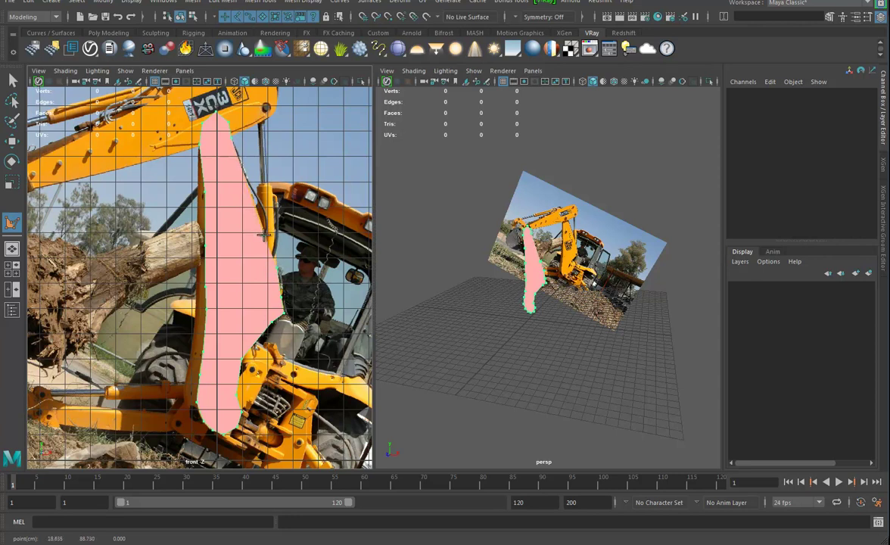
mouse_move(251, 201)
mouse_down()
mouse_move(236, 207)
mouse_move(249, 198)
mouse_up()
click(239, 207)
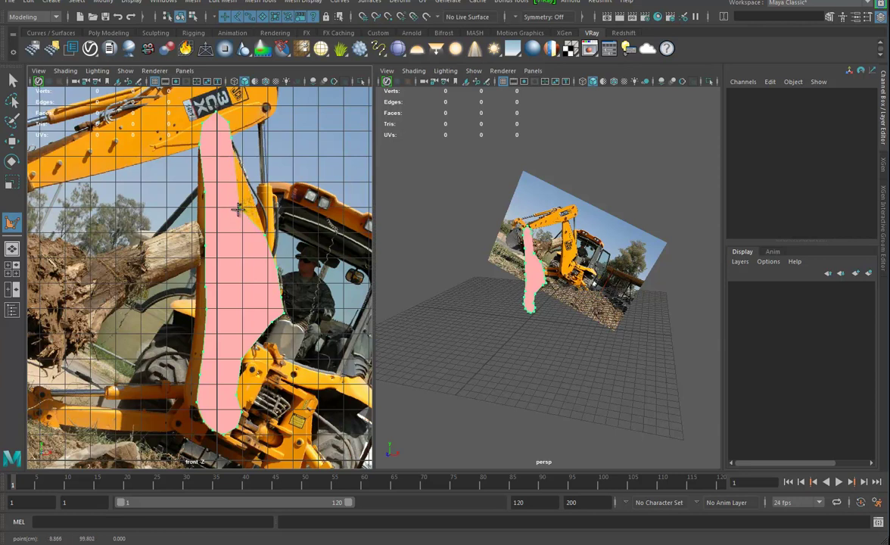
click(249, 197)
click(250, 191)
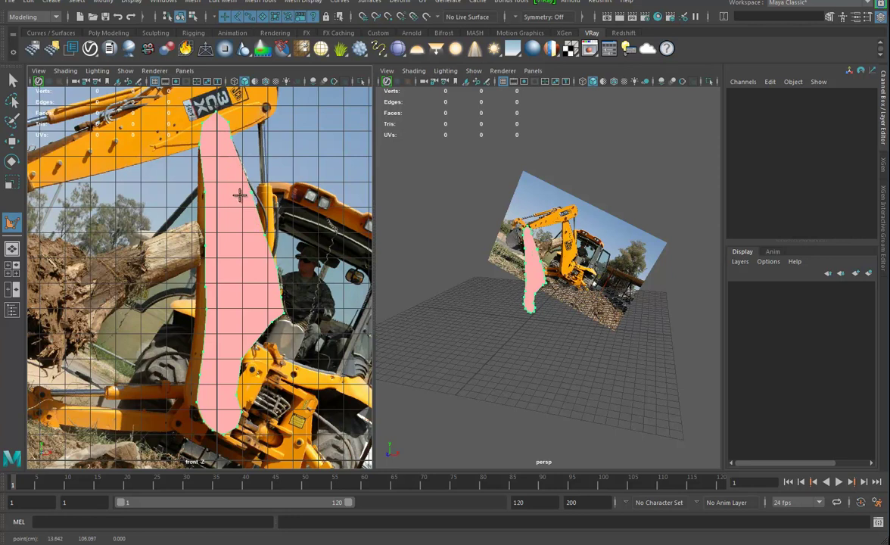
key(w)
Step: With Multi-Cut, make a first crosswise cut through the upper part of the boom, from its left edge to its right edge
alt+drag(576, 335, 513, 354)
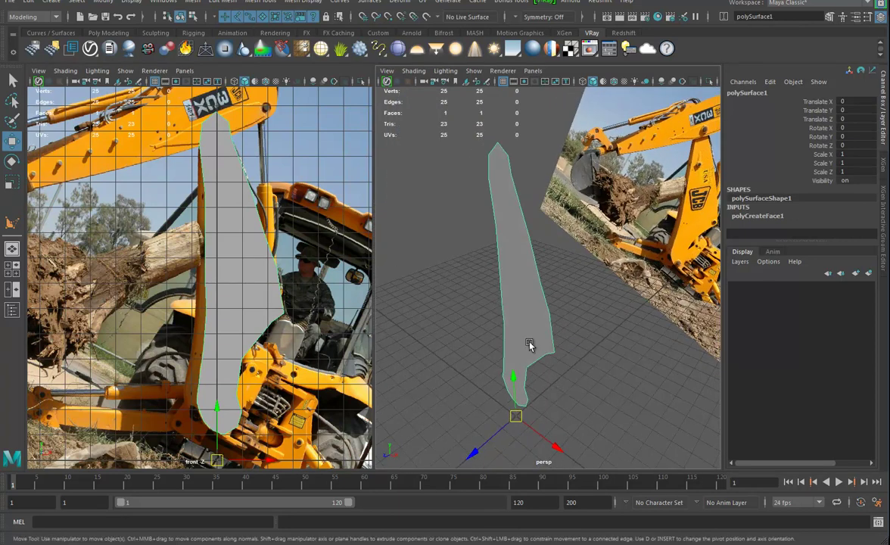
alt+drag(514, 290, 522, 290)
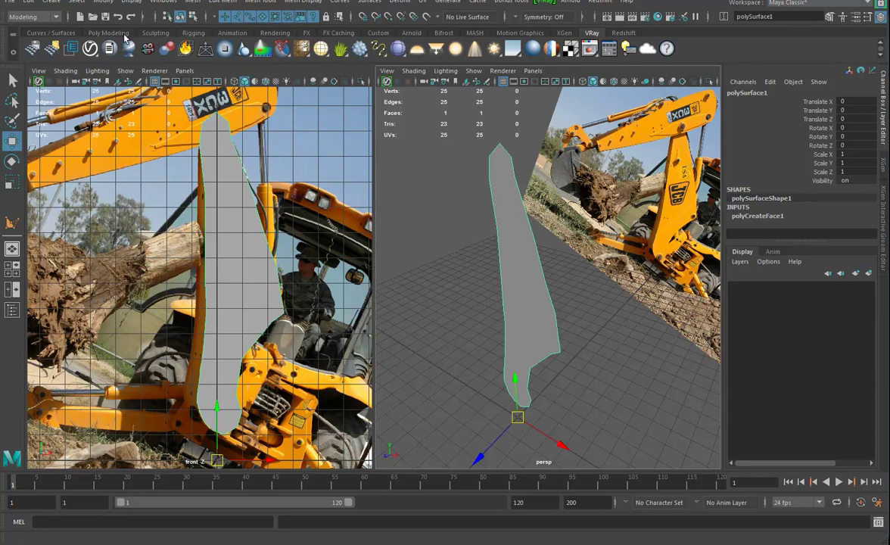
click(108, 33)
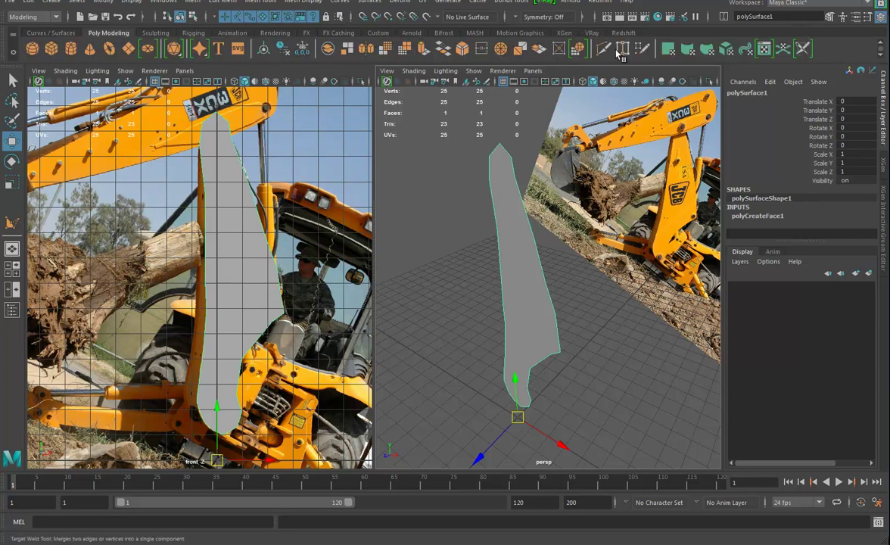
click(259, 1)
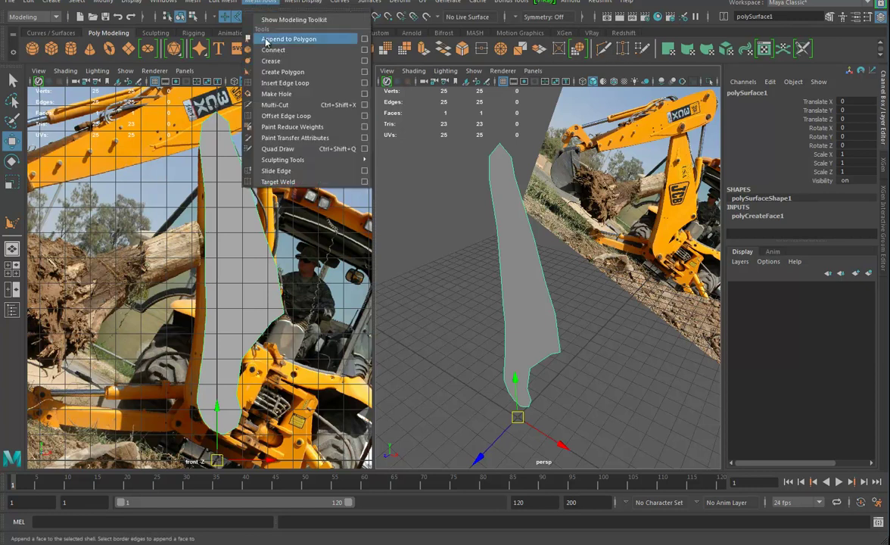
click(274, 105)
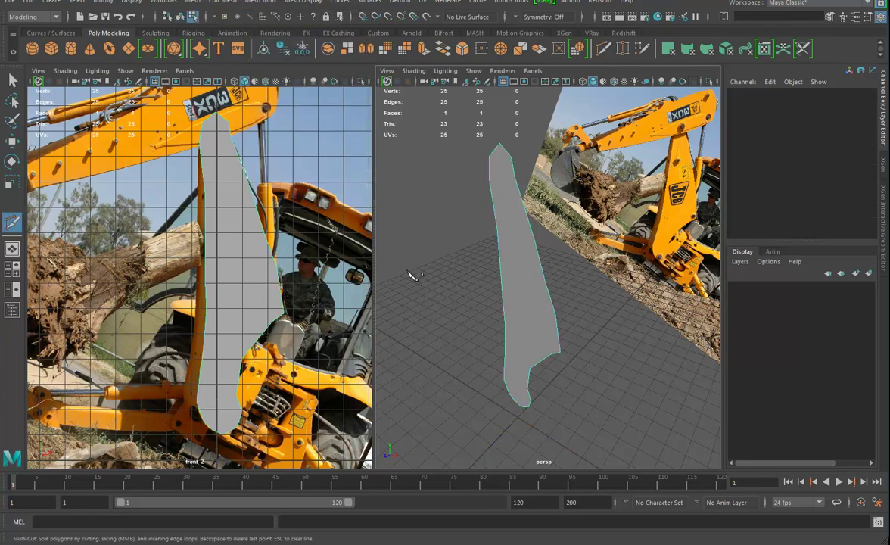
click(206, 227)
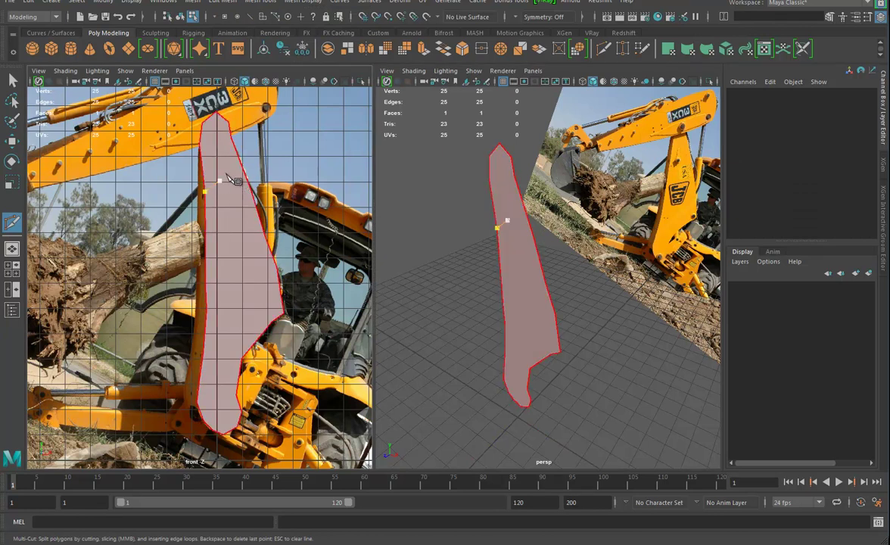
click(253, 192)
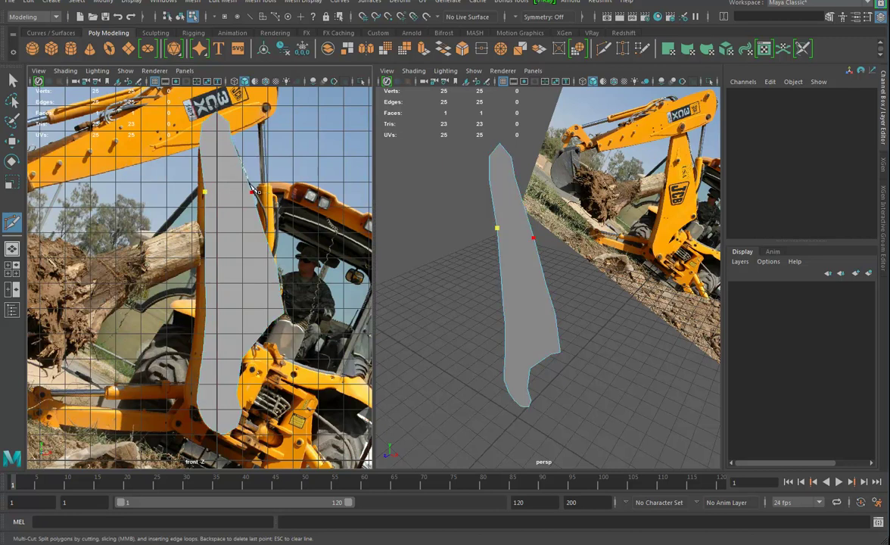
click(253, 193)
right_click(253, 193)
Step: Cut across the boom just below its rounded upper end, joining the opposite outline vertices
alt+middle_drag(242, 186, 245, 227)
alt+drag(414, 224, 521, 301)
alt+middle_drag(521, 302, 497, 280)
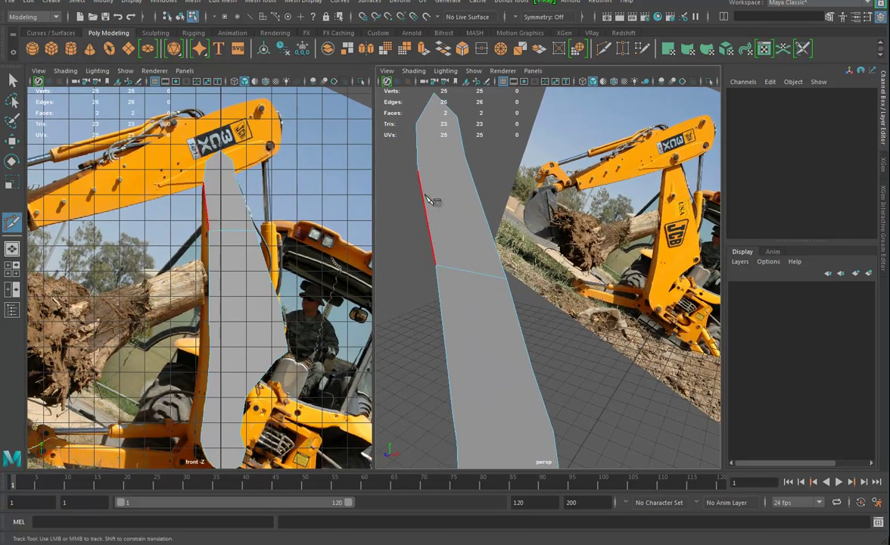
click(418, 173)
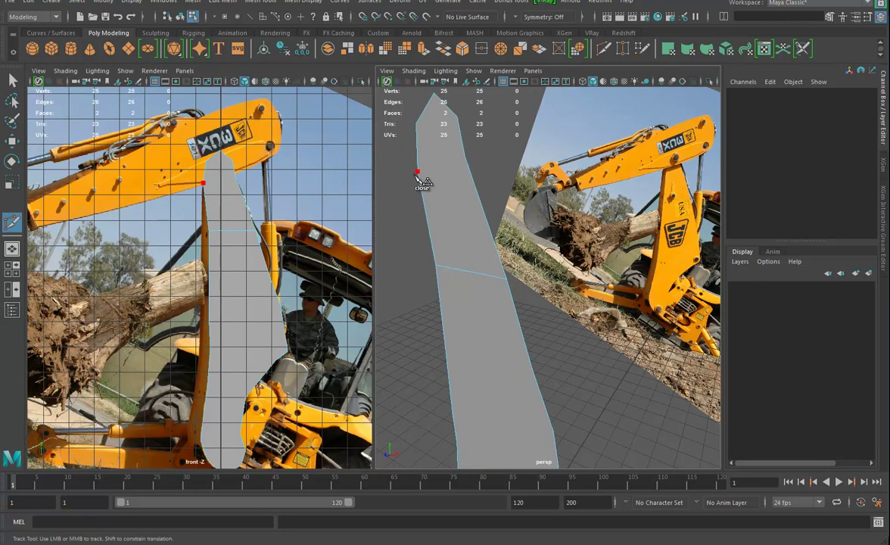
key(Return)
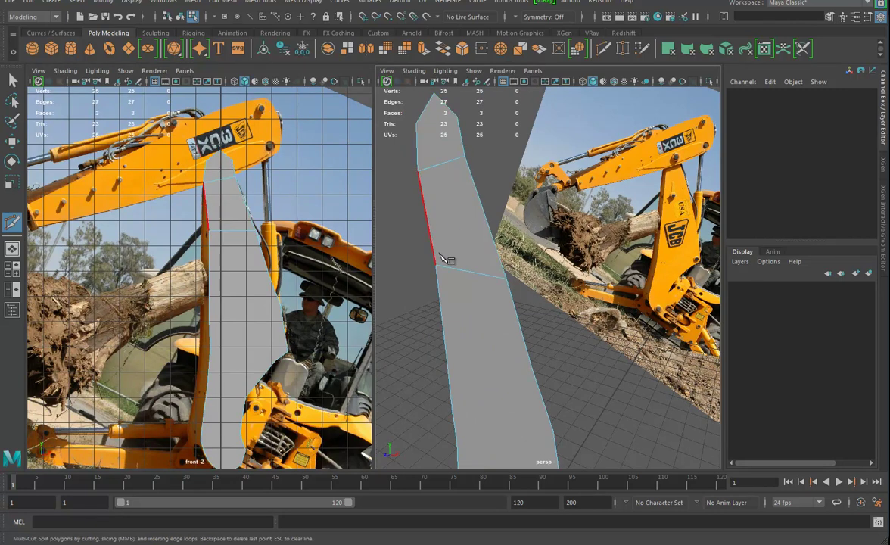
Step: Add two crosswise cuts through the boom's middle section, above the pivot bulge
alt+middle_drag(497, 336, 491, 246)
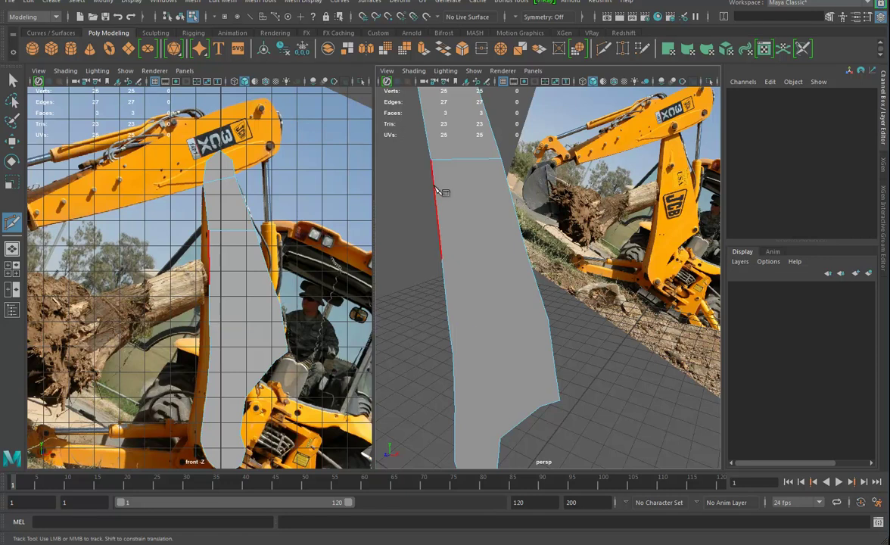
click(442, 259)
click(527, 254)
alt+middle_drag(558, 312, 559, 271)
alt+drag(558, 271, 554, 249)
right_click(553, 258)
click(542, 244)
click(448, 262)
key(Return)
Step: Cut twice across the boom's rounded lower end, joining the opposite vertices of its outline
alt+drag(473, 274, 498, 305)
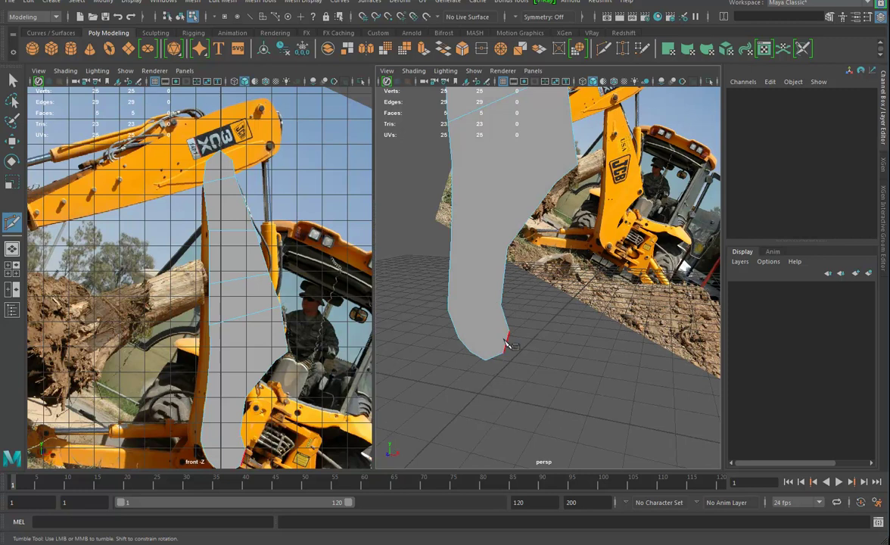
click(506, 333)
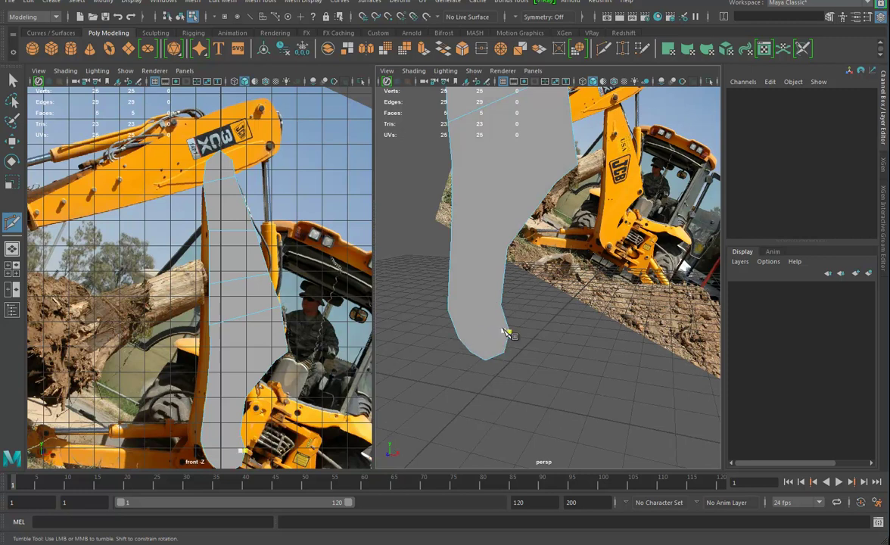
click(460, 338)
key(Return)
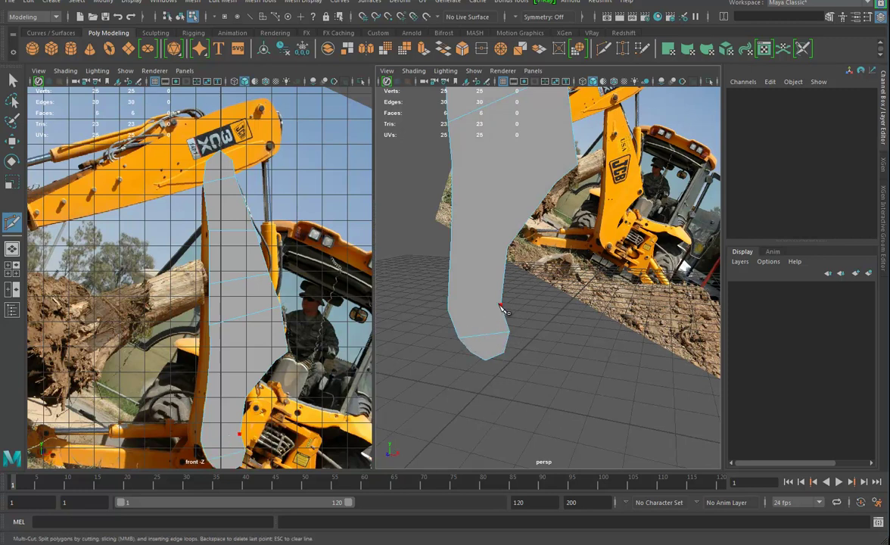
click(501, 306)
click(449, 311)
key(Return)
Step: Cut across the boom's narrow lower neck at the base of the bulge and once more halfway down the neck
click(507, 247)
click(452, 235)
key(Return)
click(449, 269)
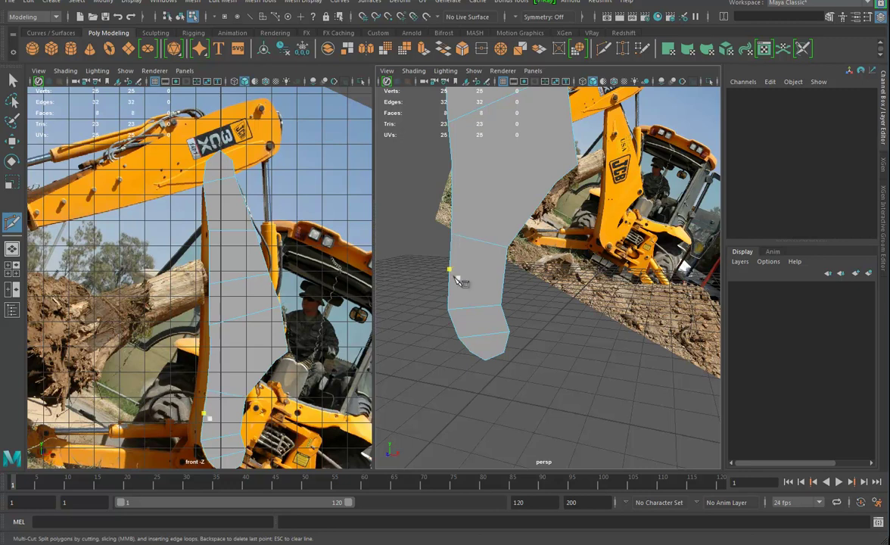
click(503, 273)
key(Return)
Step: Add three crosswise cuts through the pivot bulge, running from its right-side vertices to the boom's left edge
alt+drag(499, 279, 499, 336)
click(508, 269)
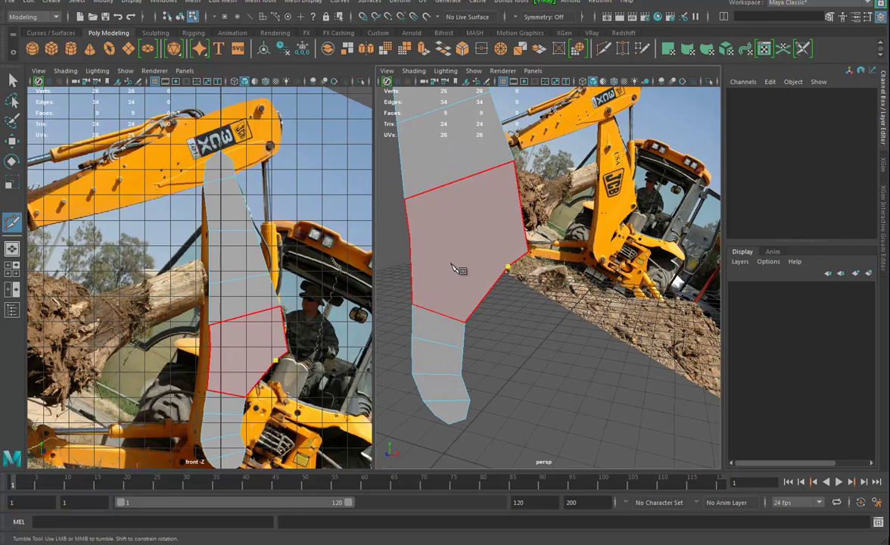
click(413, 259)
key(Return)
click(411, 240)
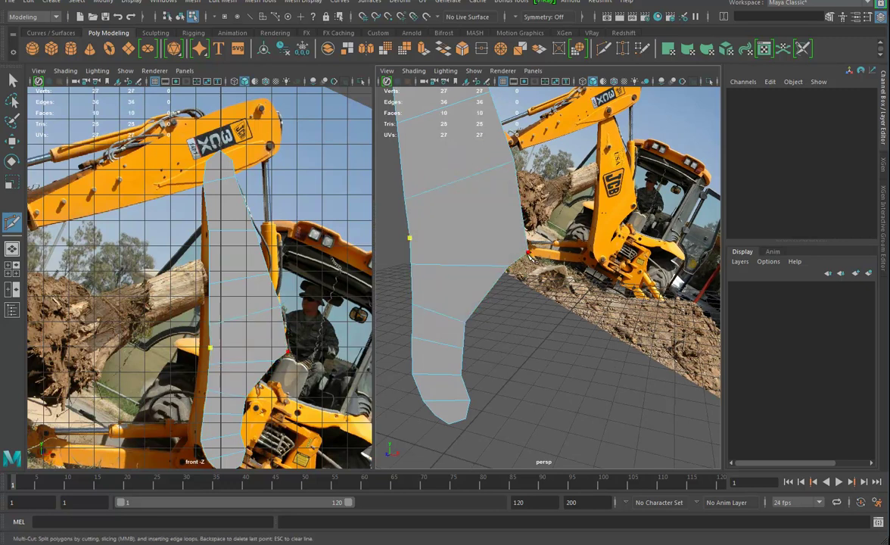
click(533, 258)
key(Return)
click(523, 222)
click(409, 229)
key(Return)
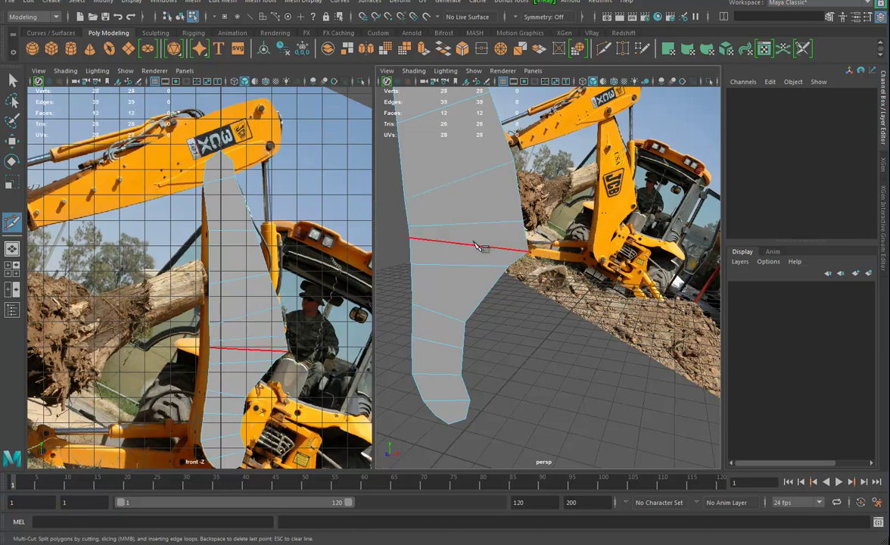
Step: Review the keyboard and mouse shortcuts listed in the Multi-Cut tool settings
alt+drag(534, 297, 501, 212)
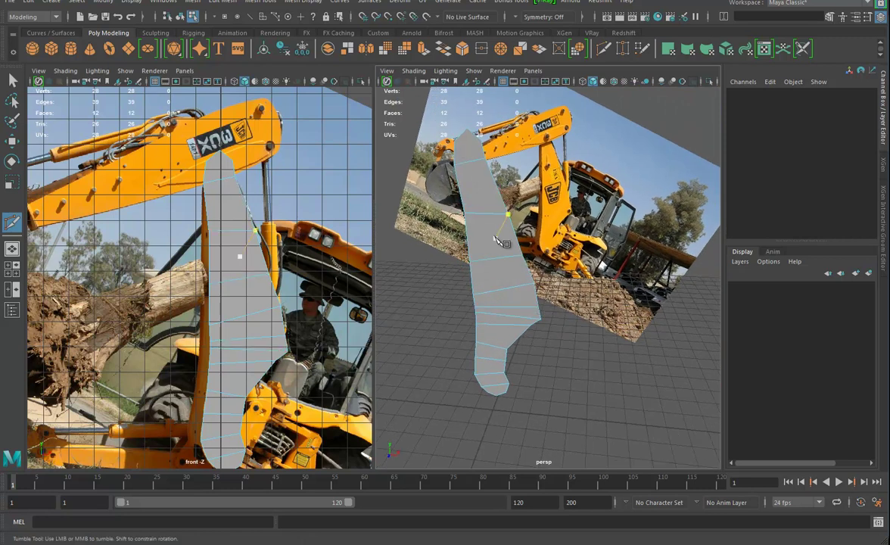
double_click(13, 221)
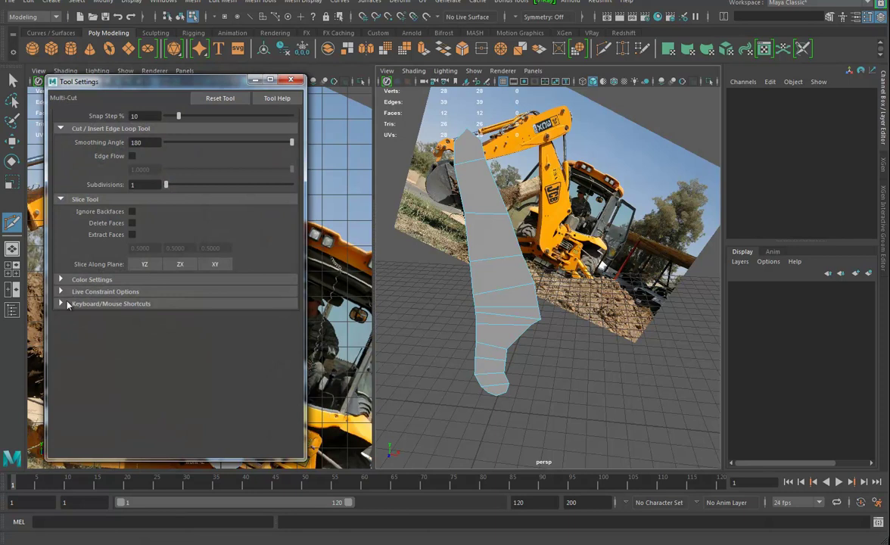
click(182, 303)
scroll(189, 322, down, 1)
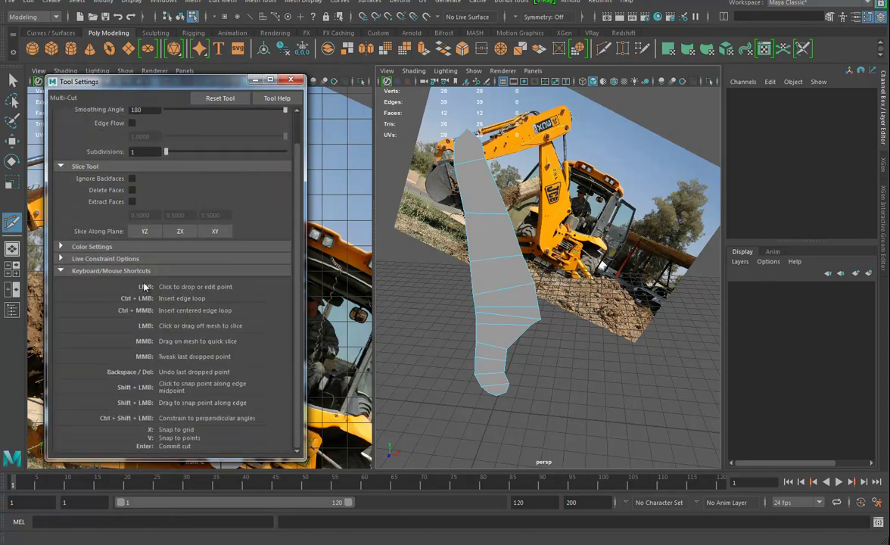
click(290, 79)
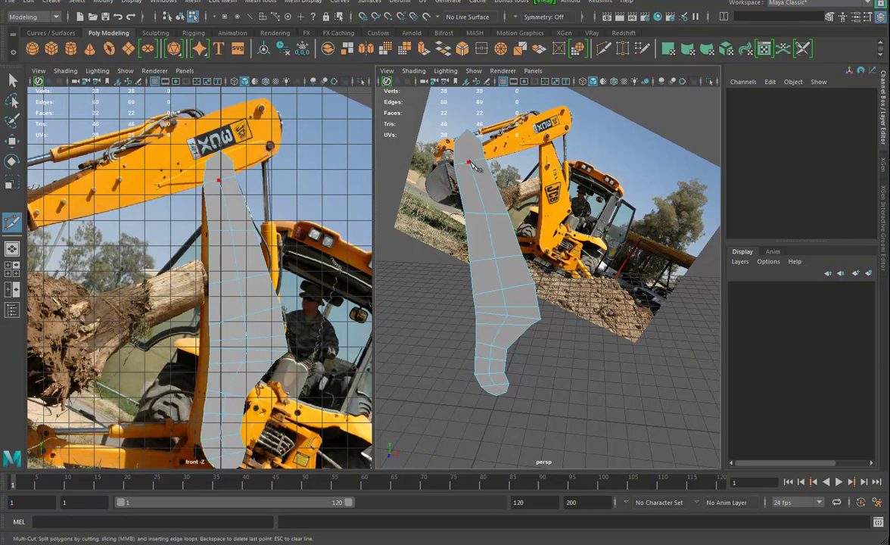
Step: Insert an edge loop down the boom's centre and extend it with cuts to the upper and lower tips
click(476, 143)
click(470, 134)
right_click(470, 135)
alt+middle_drag(520, 356, 529, 281)
click(503, 318)
scroll(522, 352, up, 5)
alt+middle_drag(485, 371, 526, 294)
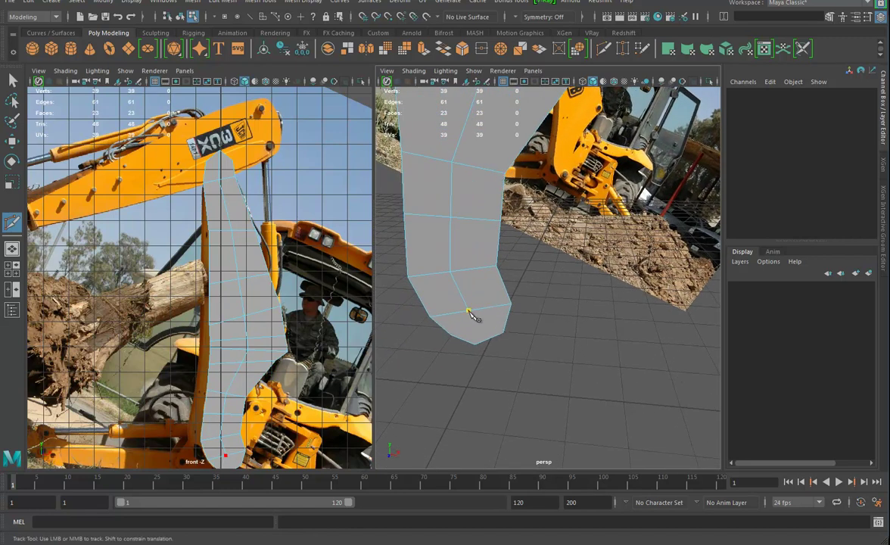
click(474, 345)
key(Return)
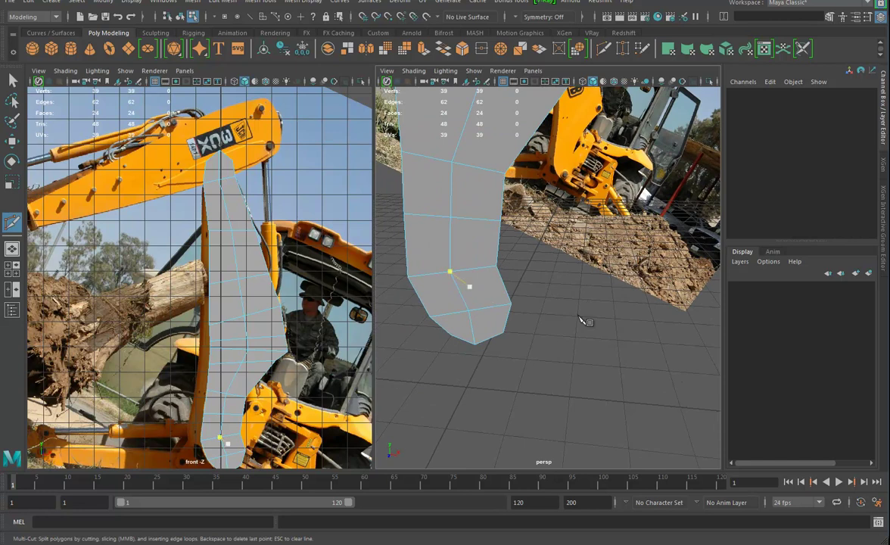
Step: Move the outline and centre vertices at the boom's lower end to give it a more evenly rounded shape
alt+middle_drag(180, 381, 193, 227)
key(w)
scroll(239, 318, up, 5)
right_drag(218, 262, 172, 264)
drag(231, 337, 182, 308)
click(181, 307)
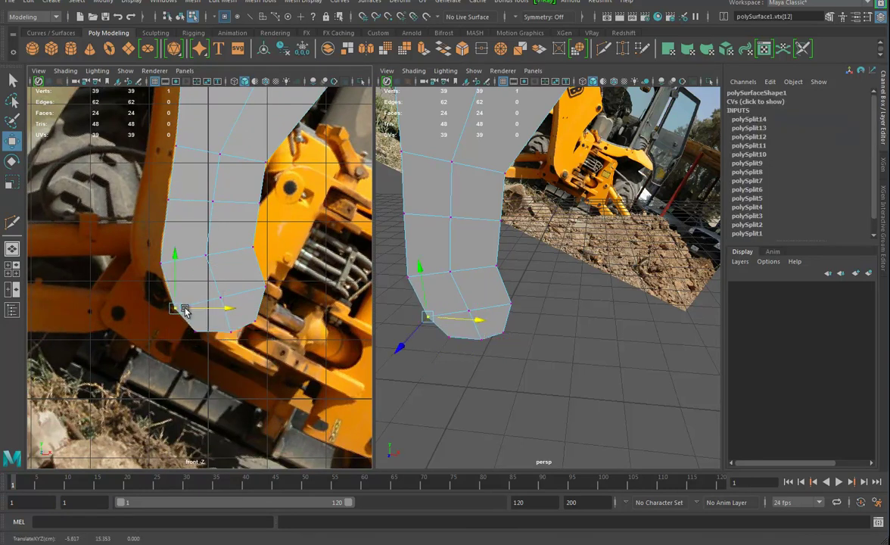
click(219, 297)
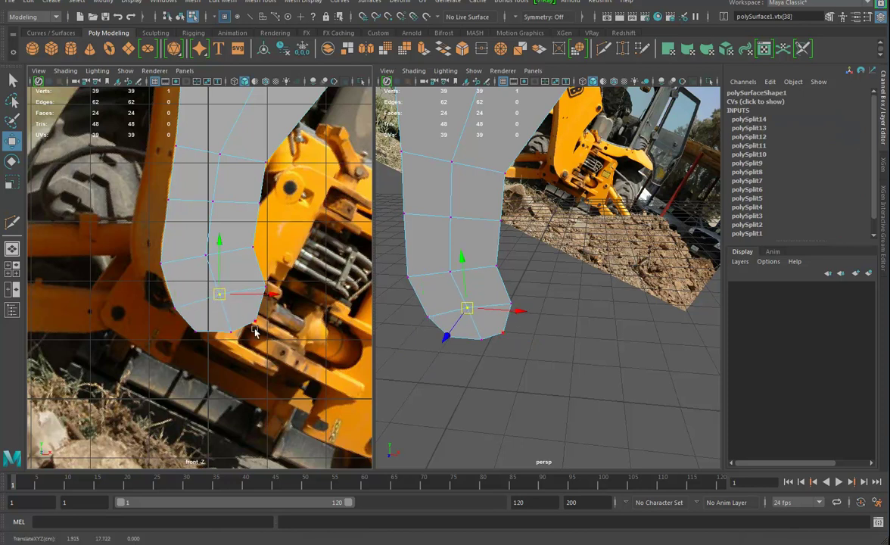
click(248, 314)
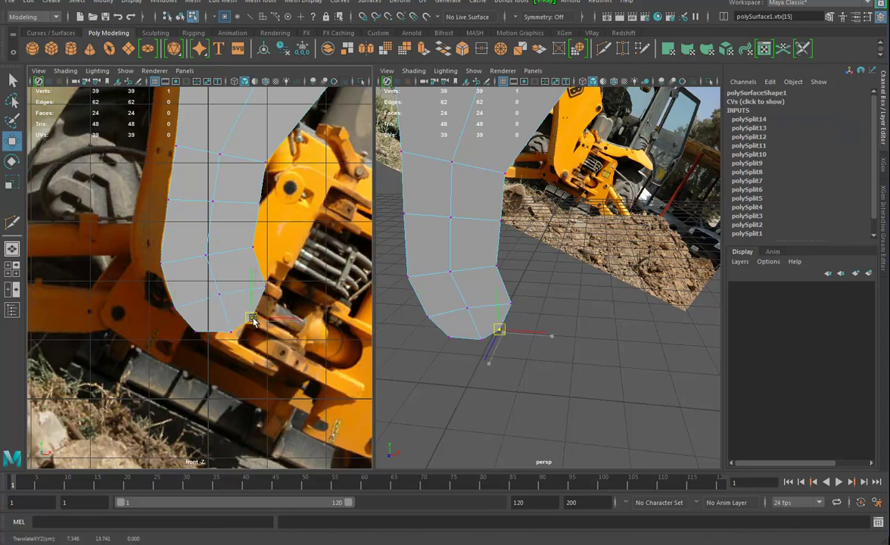
click(261, 283)
drag(262, 285, 267, 288)
Step: Return to object mode and extrude the whole boom mesh with a Local Translate Z of 6.61
scroll(525, 268, down, 6)
alt+middle_drag(577, 212, 563, 262)
alt+drag(562, 261, 599, 263)
right_drag(537, 238, 581, 216)
key(F8)
alt+drag(577, 258, 539, 291)
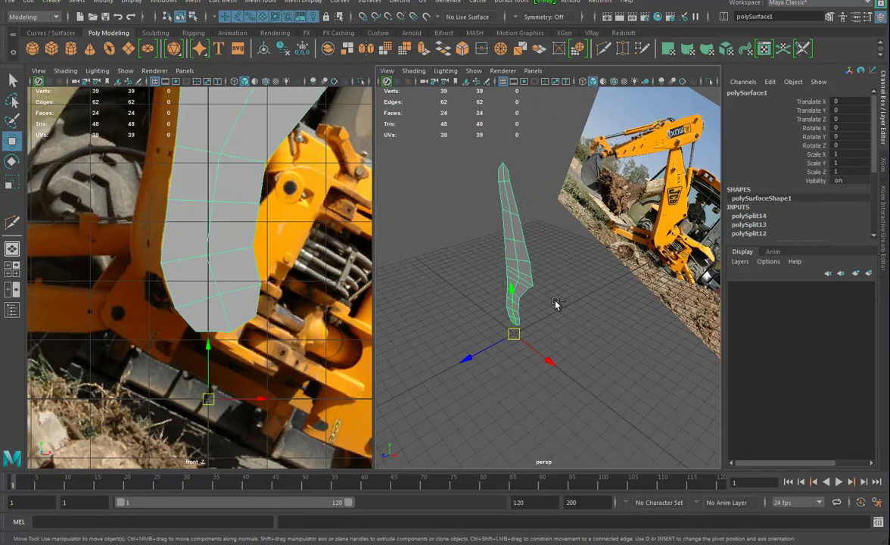
key(ctrl+e)
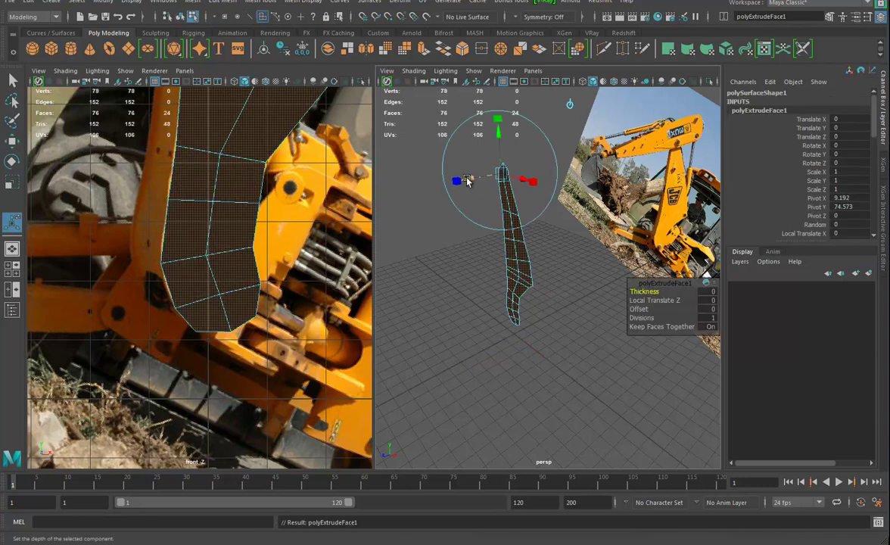
drag(457, 182, 460, 182)
click(220, 4)
click(193, 2)
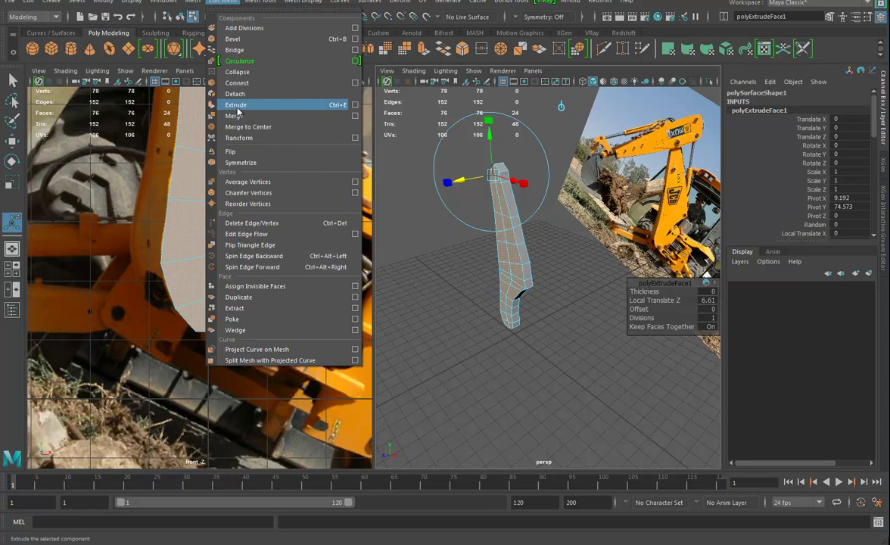
alt+drag(492, 311, 517, 286)
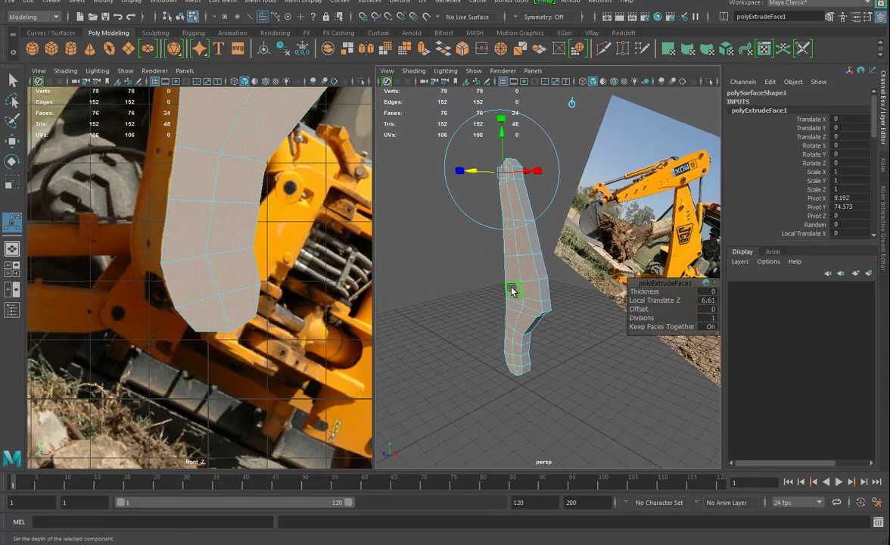
Step: Move the front-face vertices around the pivot bulge in the front view to follow the reference and space the crosswise edges more evenly
key(w)
alt+drag(604, 321, 562, 286)
scroll(556, 288, up, 2)
alt+middle_drag(299, 249, 246, 429)
right_drag(266, 190, 217, 188)
drag(269, 246, 282, 263)
click(310, 198)
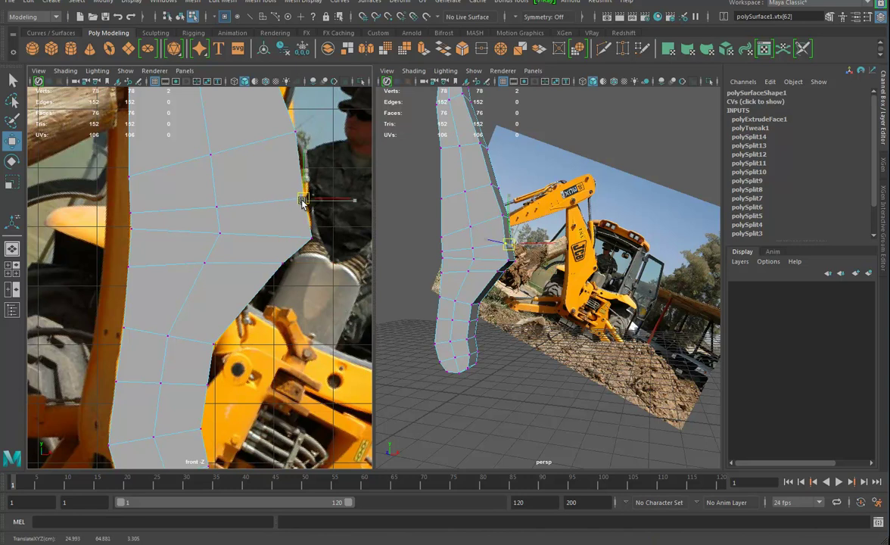
click(311, 235)
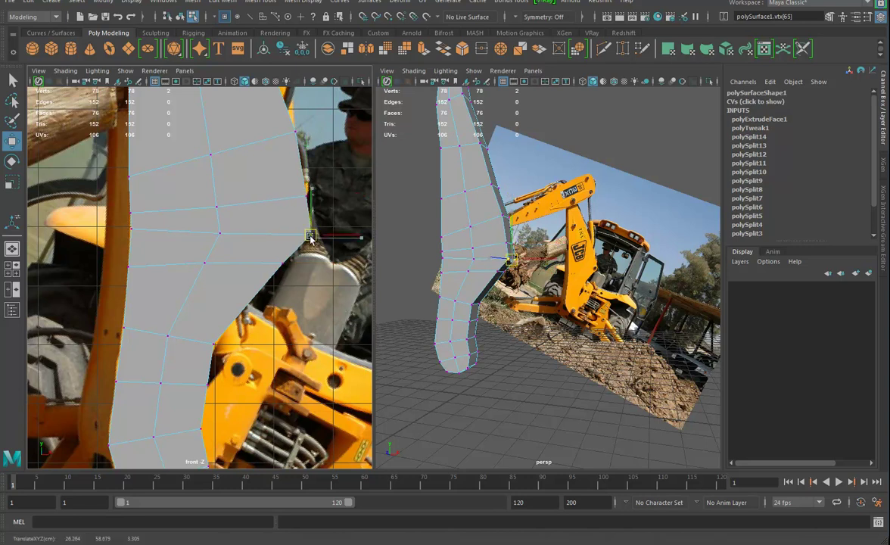
click(205, 259)
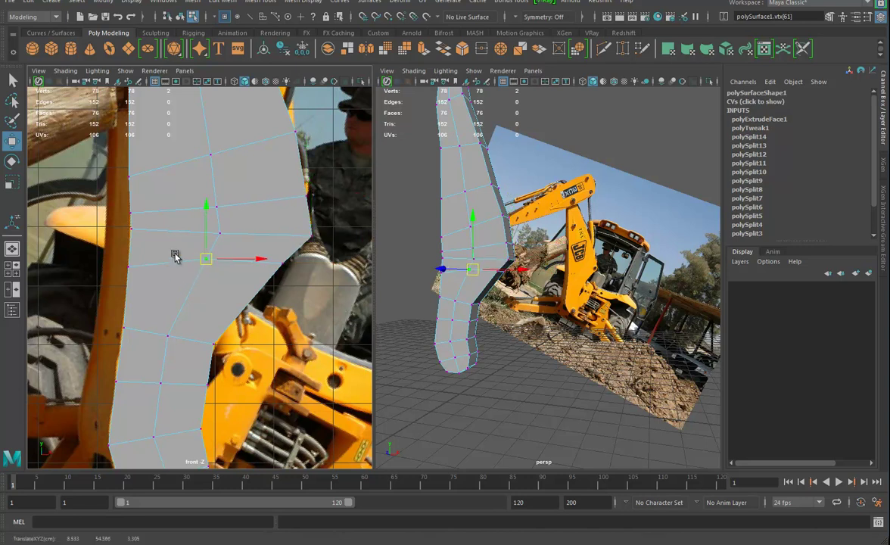
click(129, 266)
drag(127, 267, 130, 250)
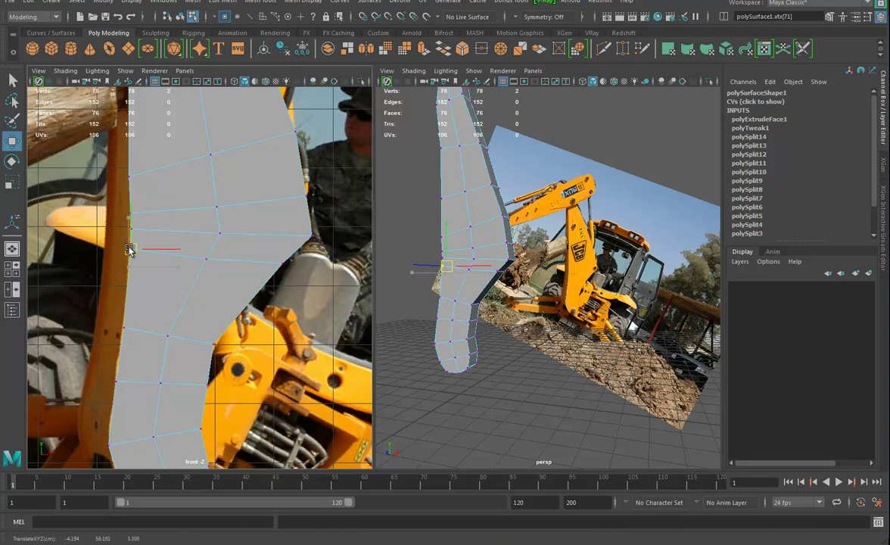
Step: Move the outline and centre vertices of the boom's upper crosswise rows in the front view to align with the reference
alt+middle_drag(203, 215, 233, 321)
alt+middle_drag(290, 230, 298, 374)
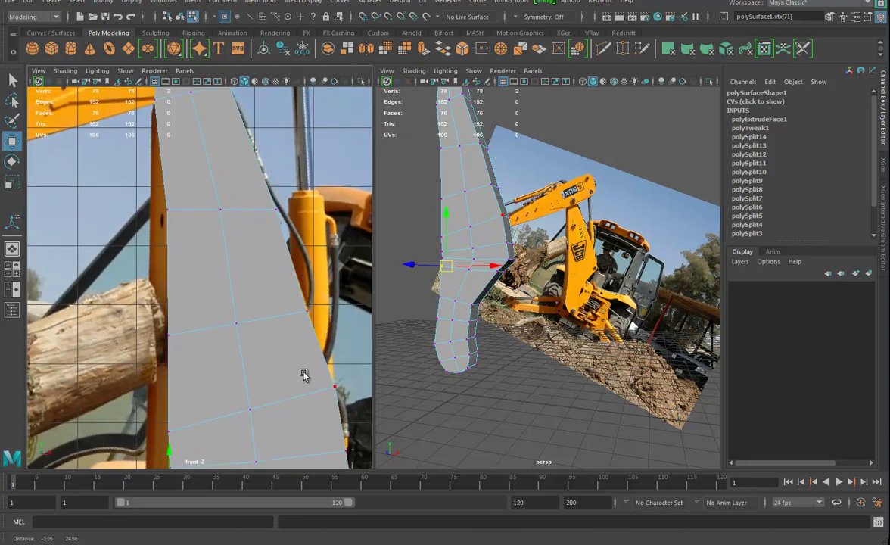
click(269, 185)
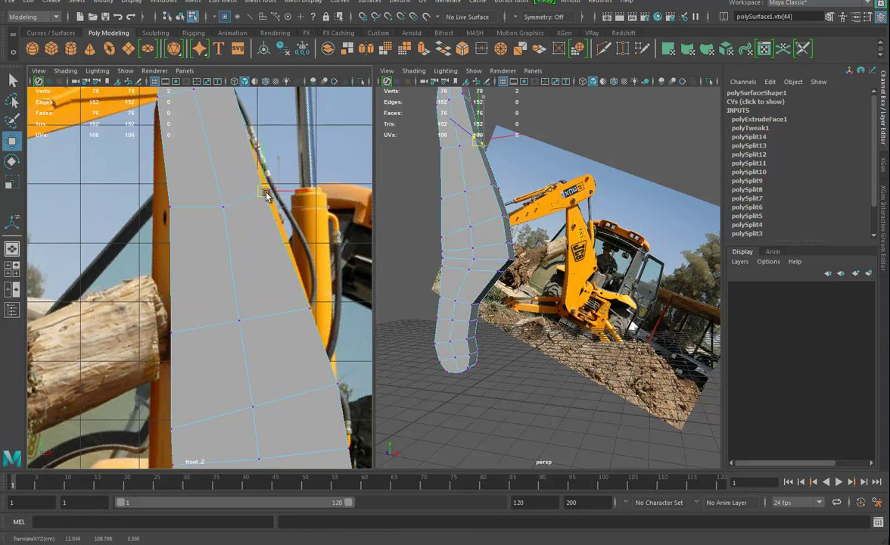
click(220, 209)
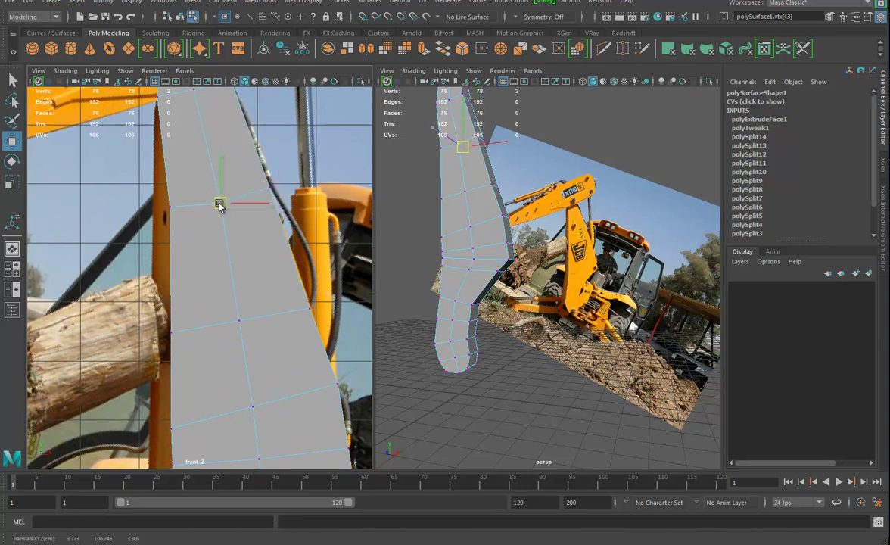
alt+middle_drag(201, 186, 218, 334)
click(209, 243)
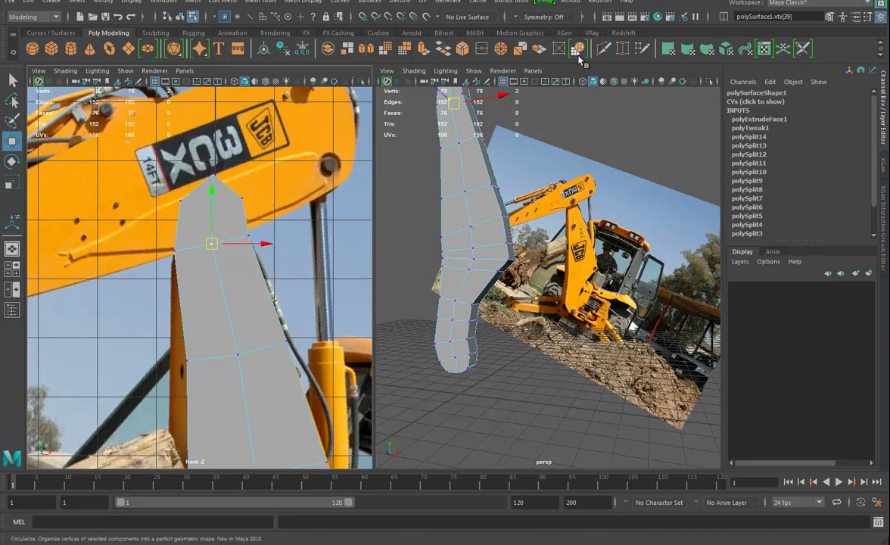
Step: Cut a new crosswise edge through the boom just below its upper tip, from one outline edge through the centre line to the other
click(604, 48)
click(246, 219)
click(212, 212)
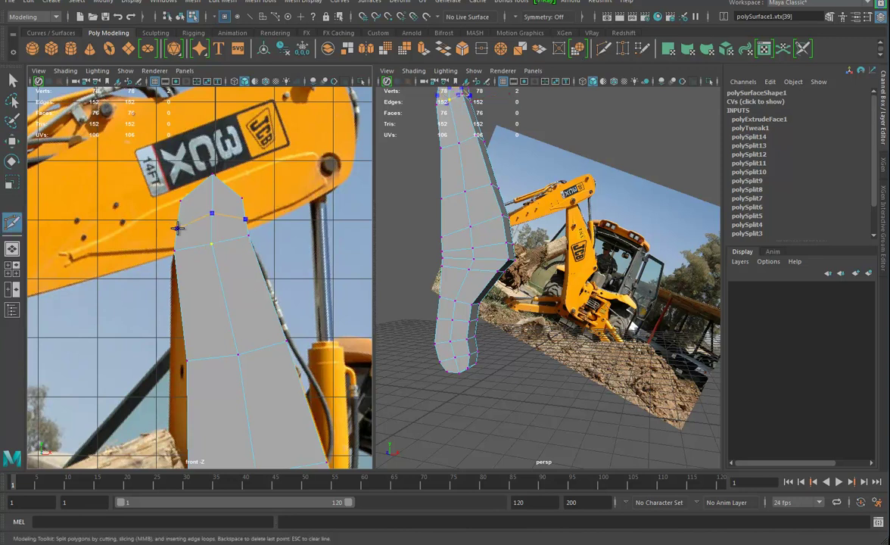
key(Return)
Step: Move the new edge's vertices and the tip's shoulder vertices to give the boom's upper end a rounder shape
key(w)
right_drag(193, 226, 173, 231)
drag(181, 229, 216, 219)
drag(214, 212, 240, 189)
click(183, 201)
drag(183, 202, 187, 196)
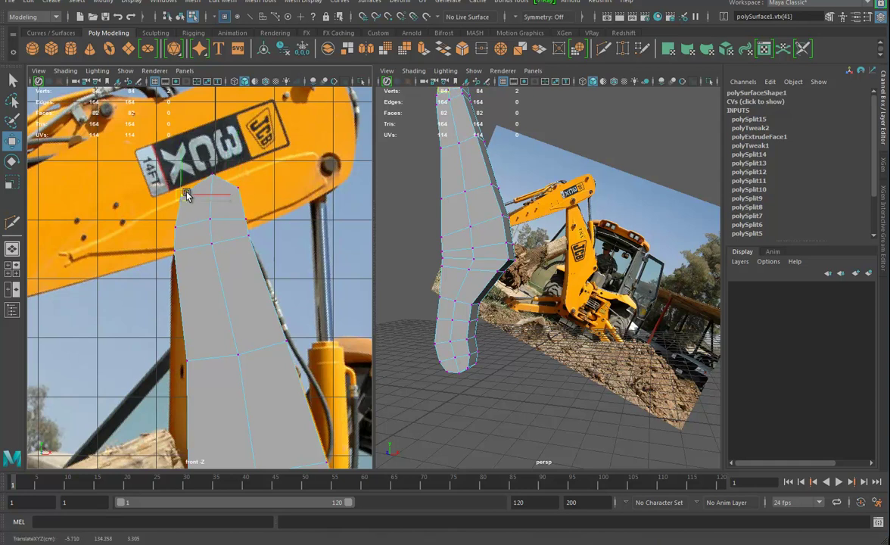
click(246, 219)
drag(246, 219, 247, 215)
alt+drag(450, 205, 391, 227)
click(530, 204)
right_click(554, 195)
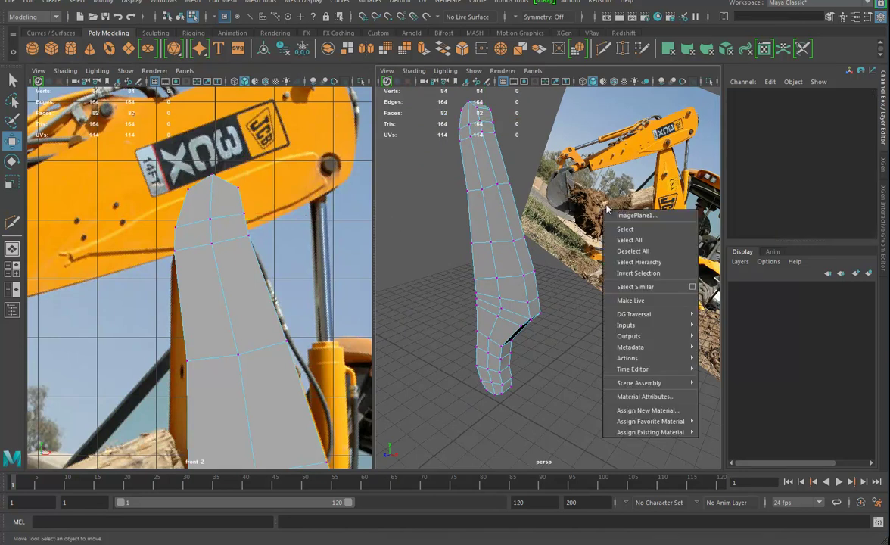
click(606, 198)
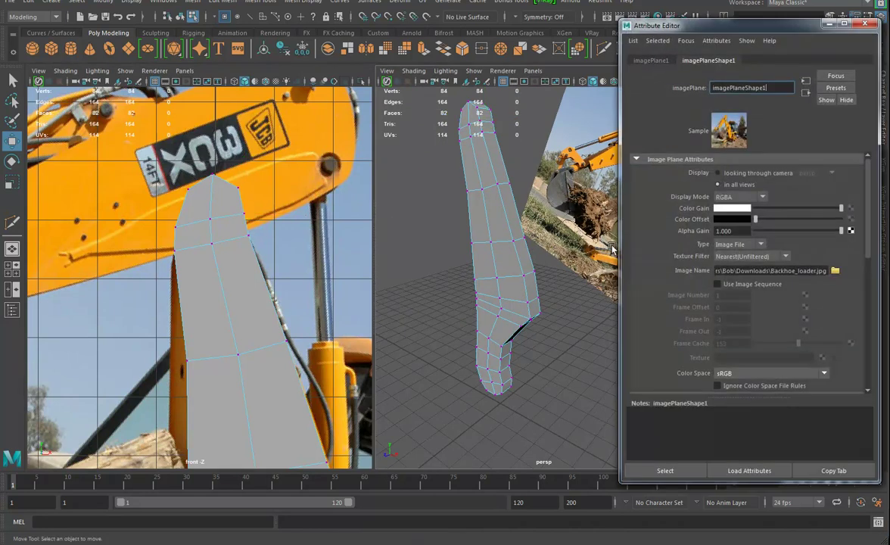
click(867, 26)
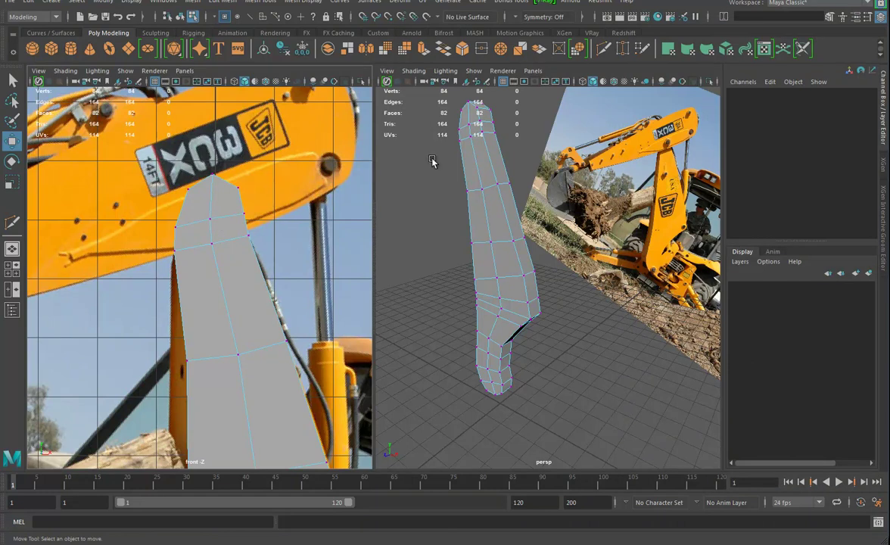
Step: Return to object mode, assign the reference image plane to a new display layer and hide that layer
key(ctrl+a)
right_drag(472, 149, 516, 134)
click(569, 145)
click(865, 23)
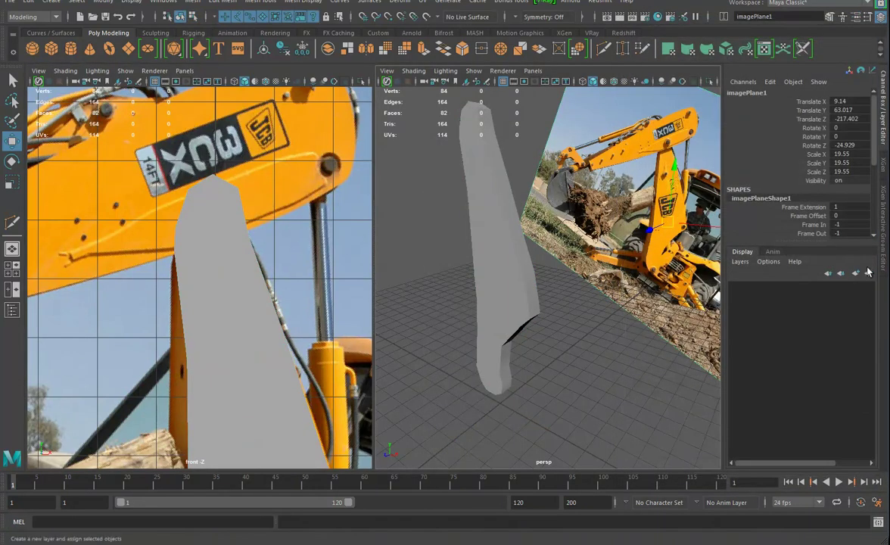
click(736, 289)
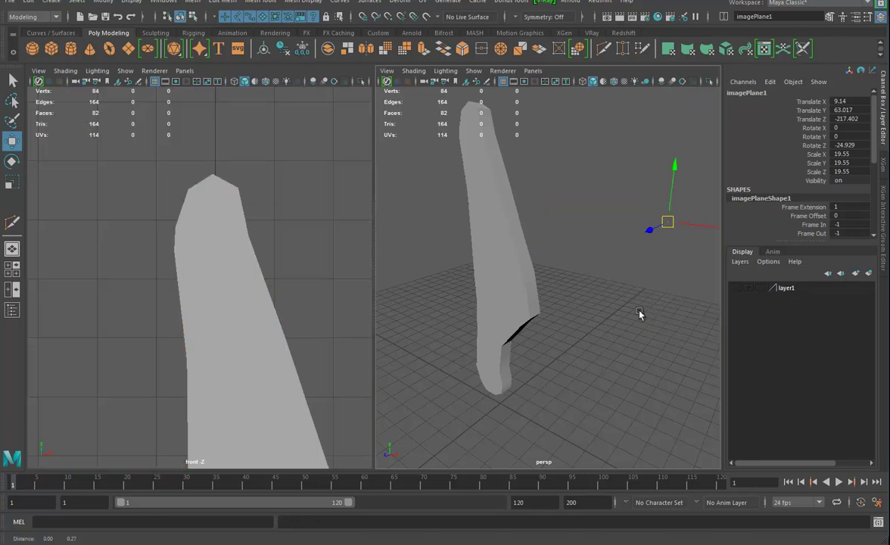
Step: Create a polygon cylinder and snap it to the grid inside the boom's upper end, at Translate Y 130
alt+drag(641, 309, 639, 341)
click(500, 294)
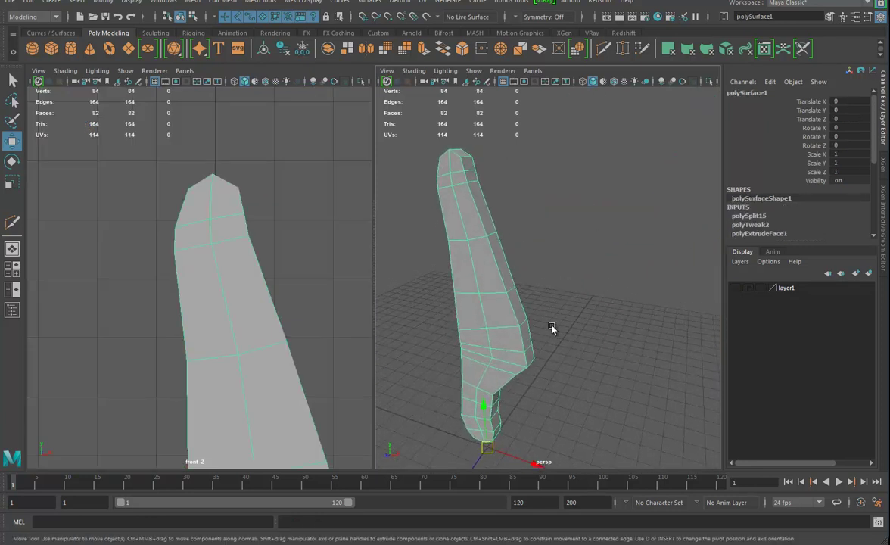
alt+drag(554, 318, 549, 282)
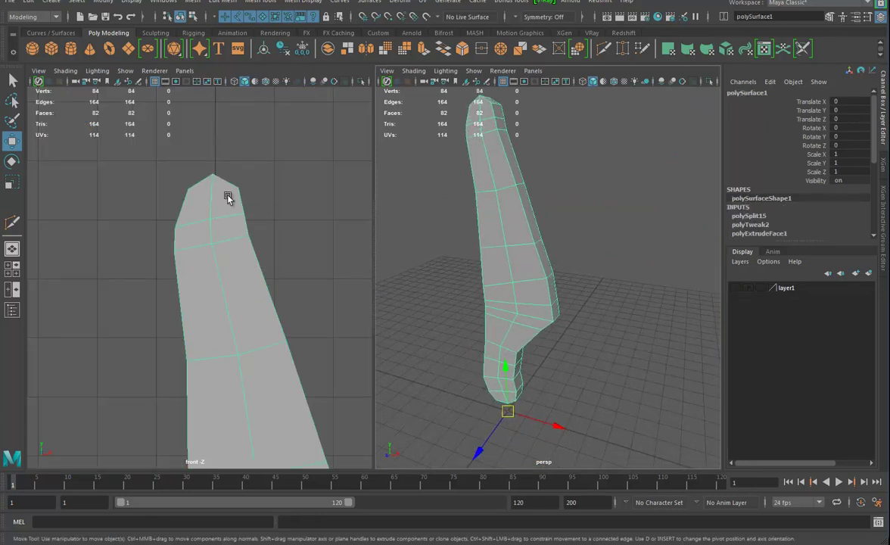
click(70, 50)
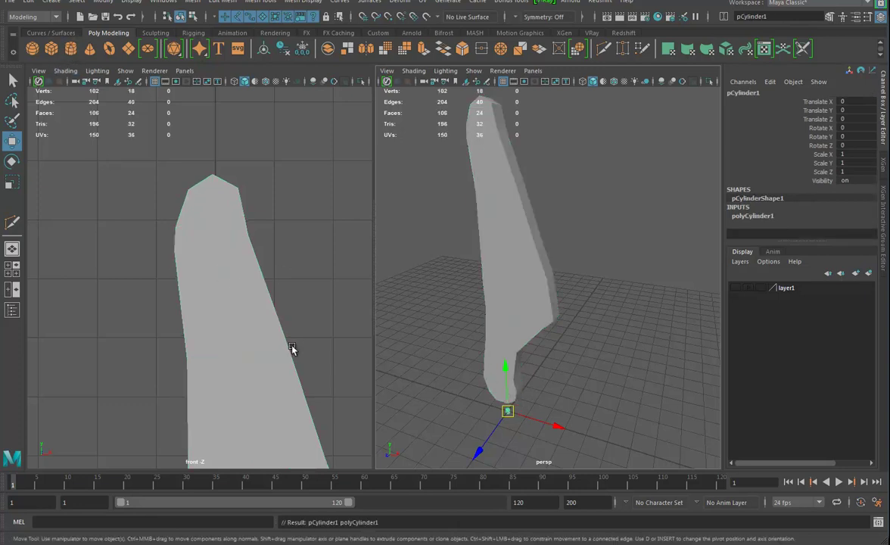
click(508, 412)
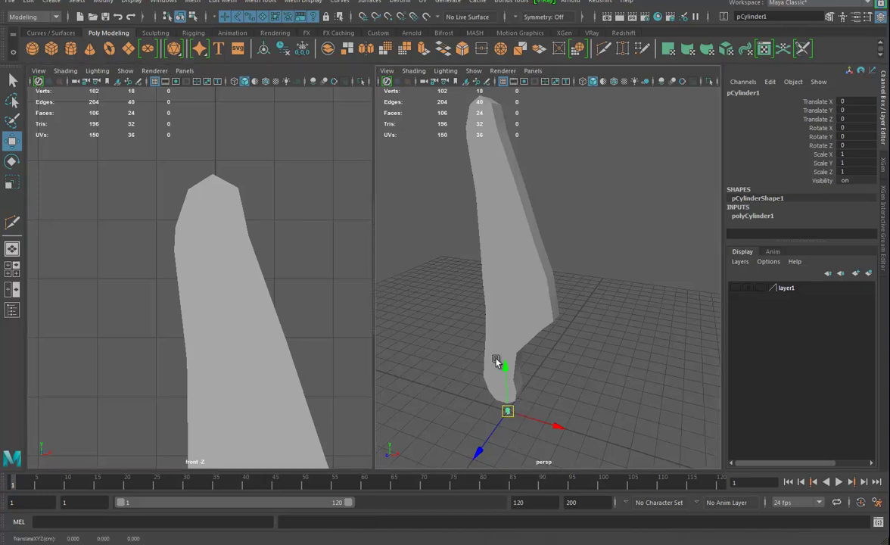
click(213, 229)
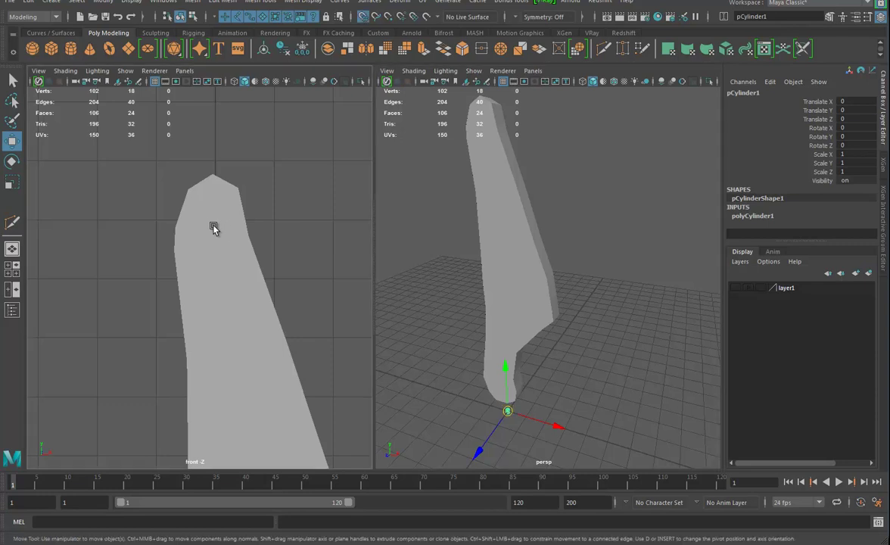
click(220, 224)
key(ctrl+z)
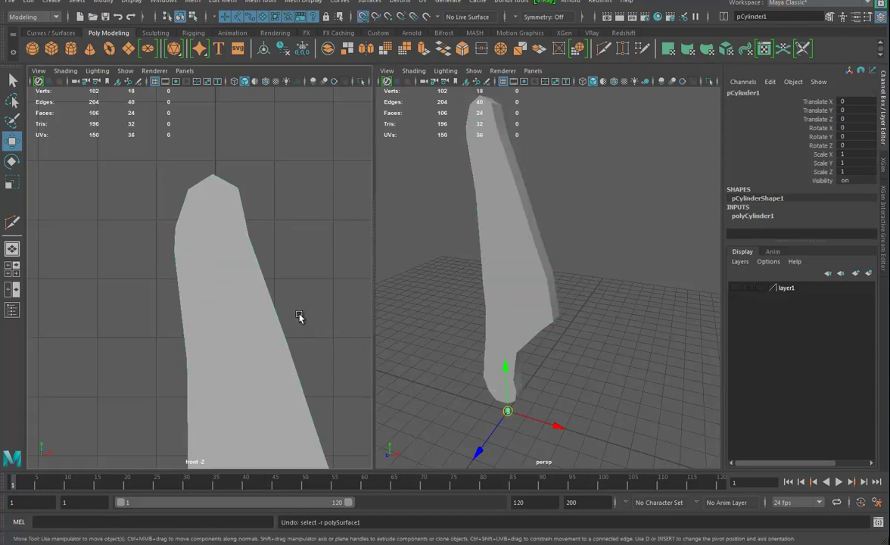
middle_drag(280, 268, 209, 229)
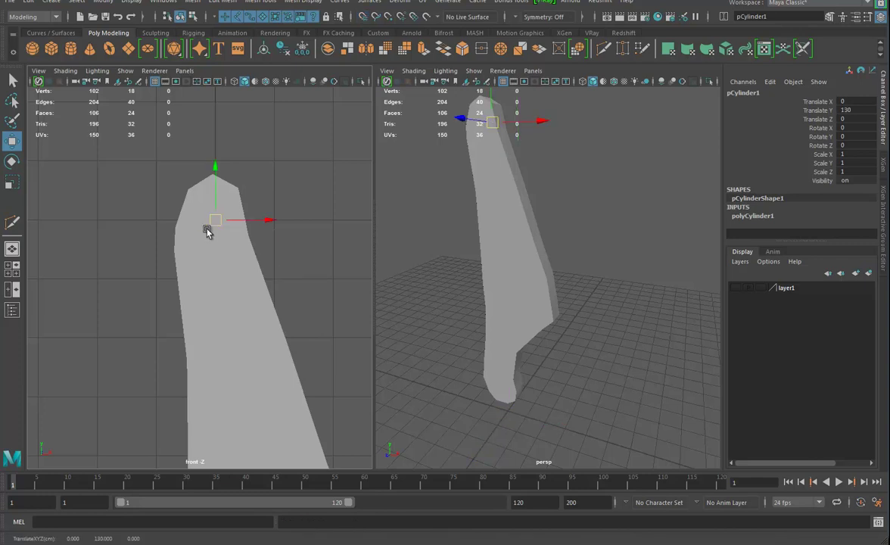
Step: Scale the cylinder uniformly to about 6.861 and rotate it 90 degrees about X
key(e)
key(r)
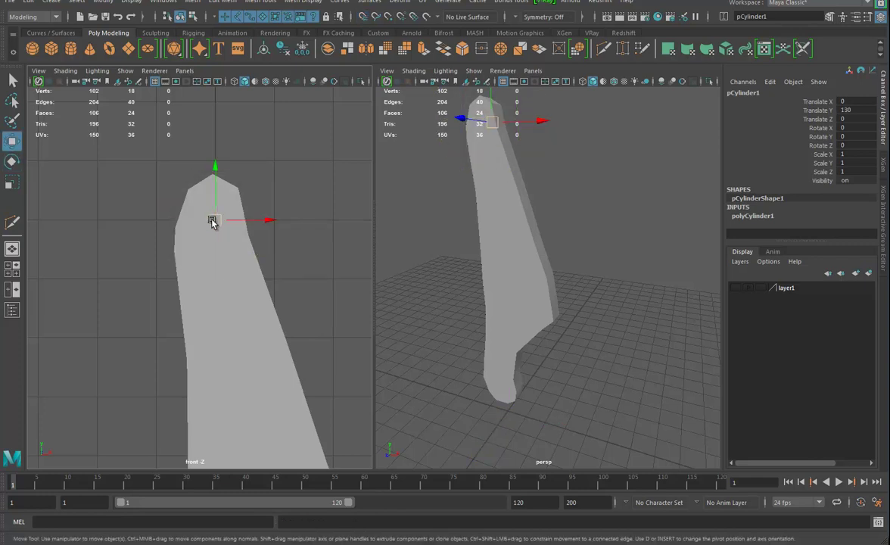
drag(215, 221, 270, 222)
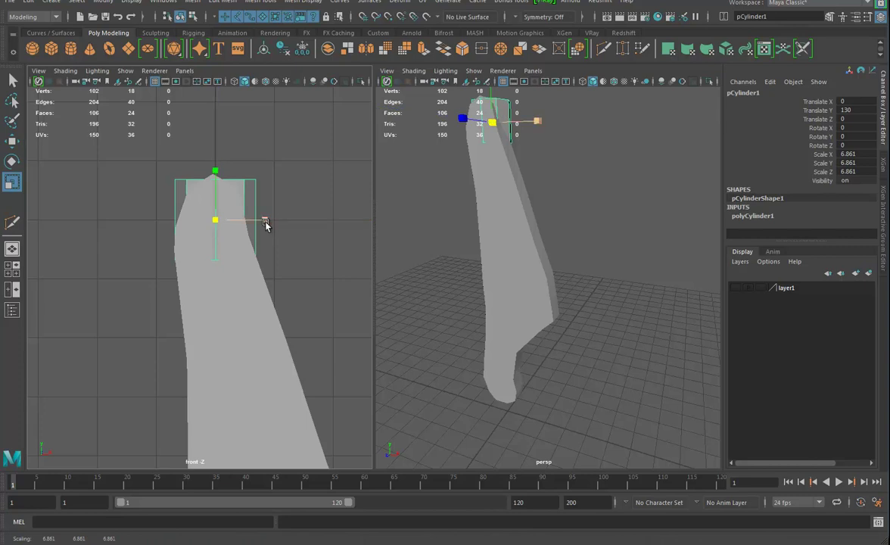
key(e)
drag(216, 189, 232, 255)
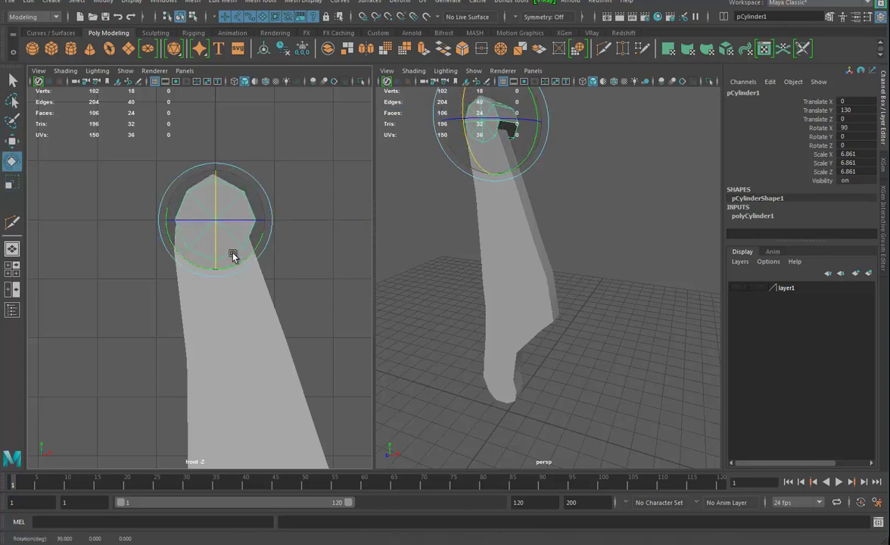
Step: Show the front view in wireframe and move the cylinder to about Translate X -0.927 and Translate Y 130.188
key(4)
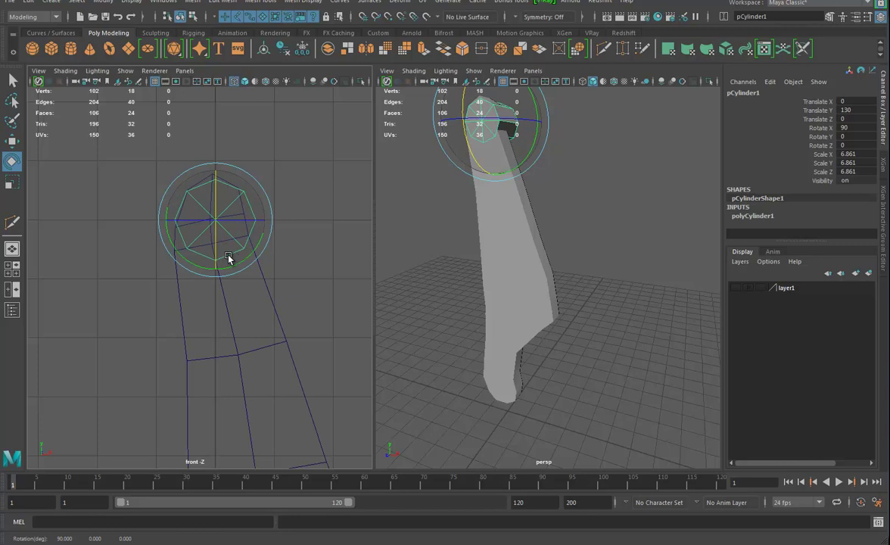
key(w)
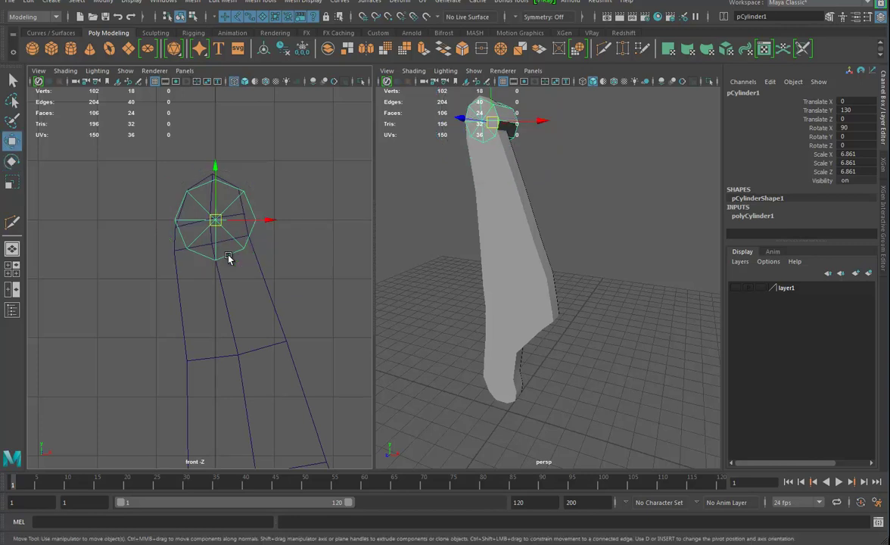
drag(239, 222, 215, 226)
drag(203, 191, 198, 195)
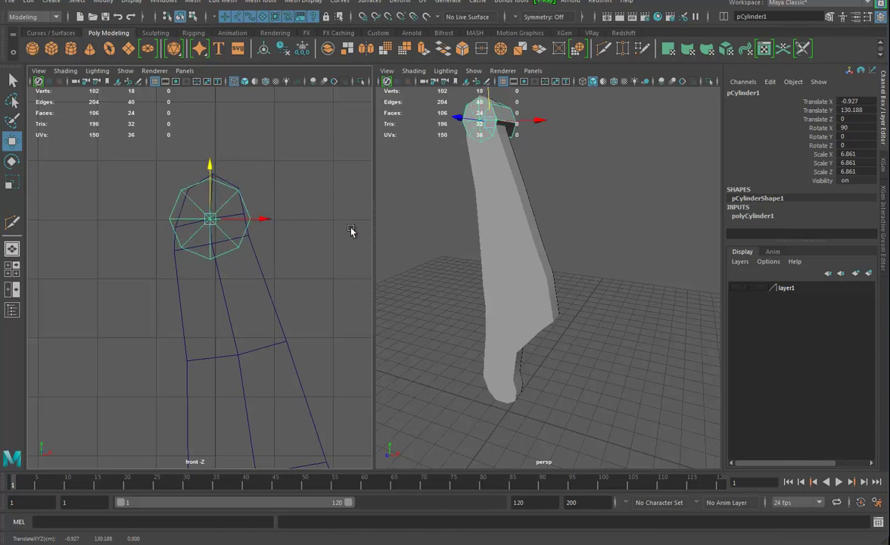
Step: Select the boom mesh, switch the front view to the top view and center the mesh's pivot
alt+drag(539, 203, 498, 189)
click(505, 234)
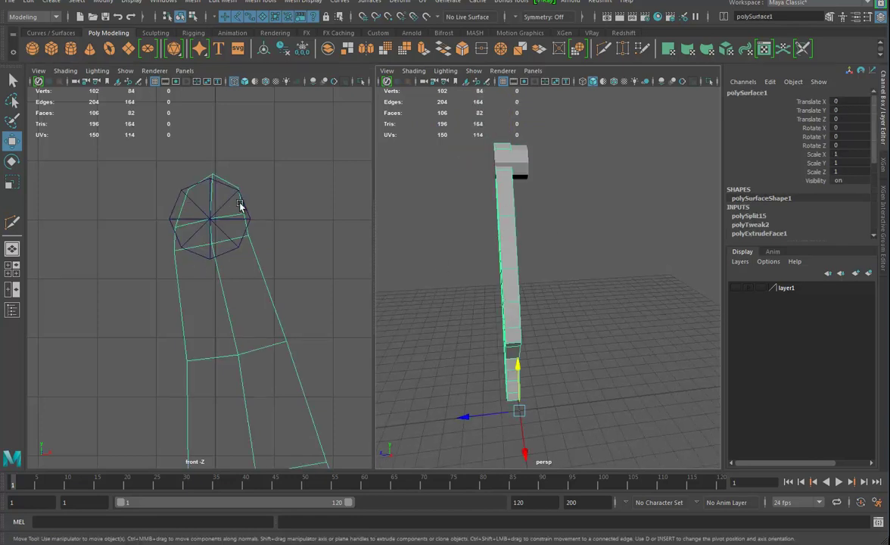
key(space)
drag(240, 265, 194, 267)
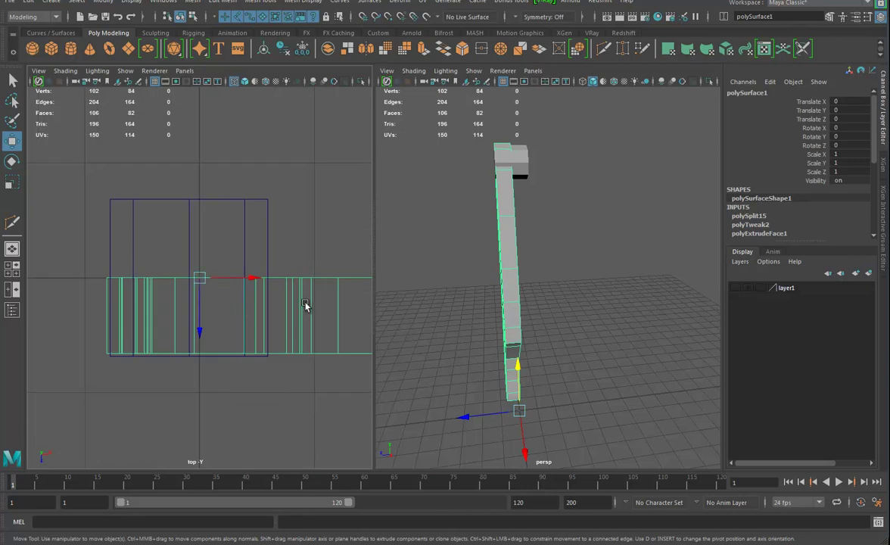
scroll(276, 253, down, 4)
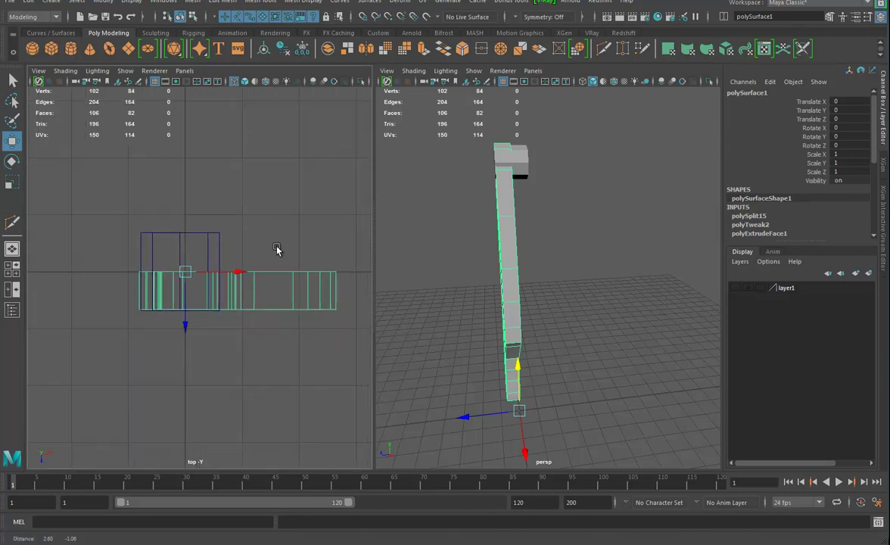
click(264, 48)
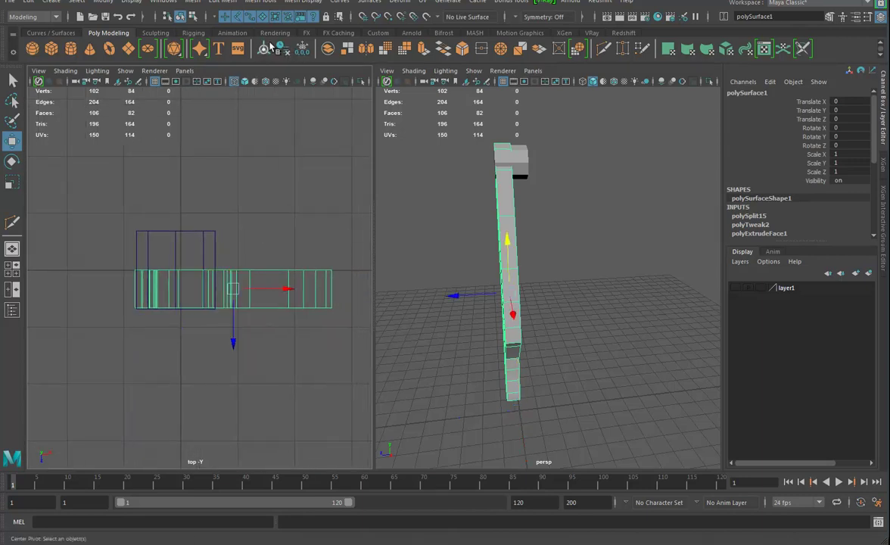
Step: Snap the boom along Z onto the grid's centre line, at Translate Z -3.305
click(103, 3)
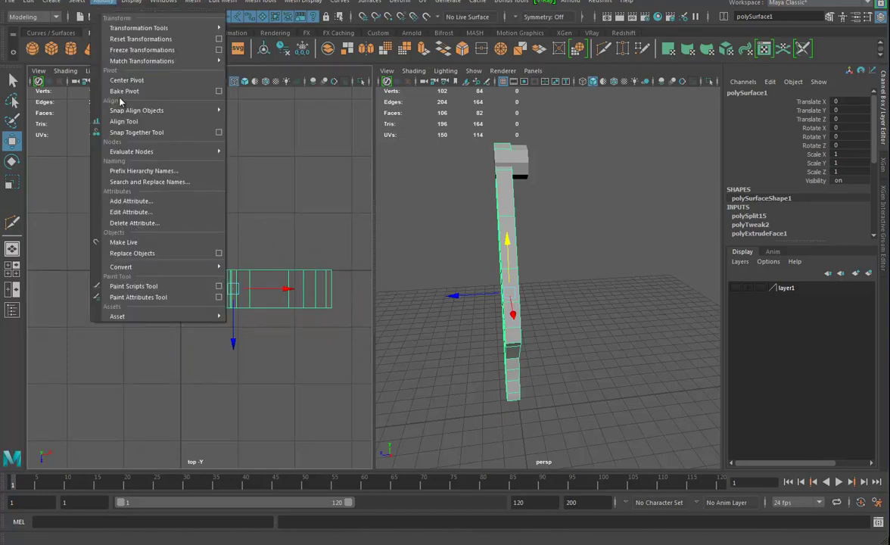
click(231, 342)
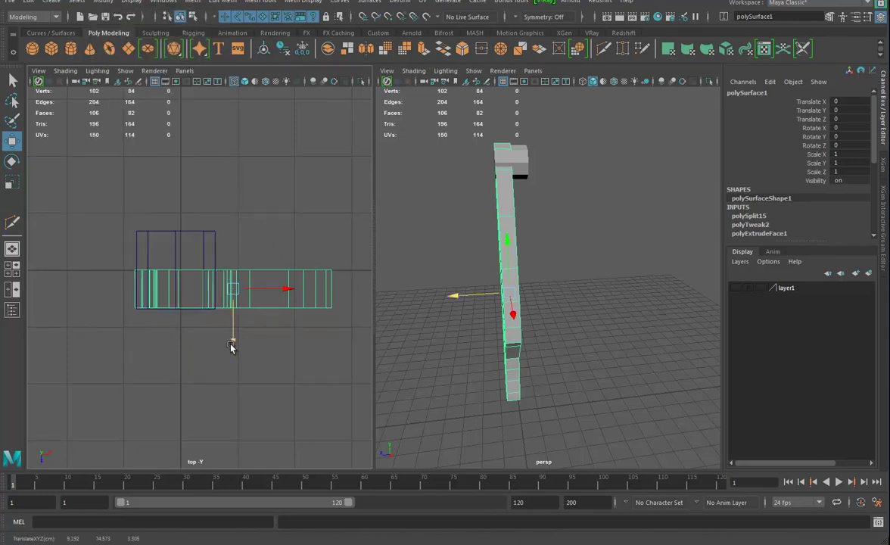
drag(233, 346, 222, 274)
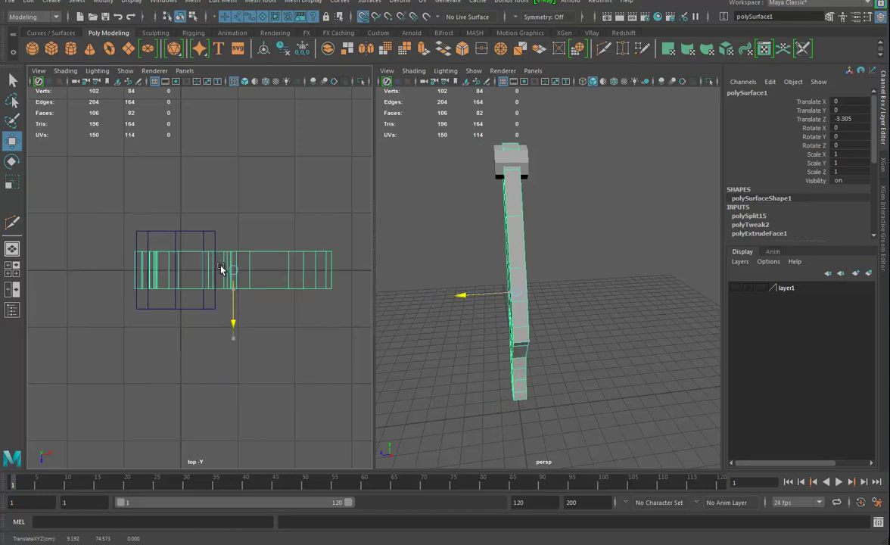
alt+drag(551, 213, 534, 252)
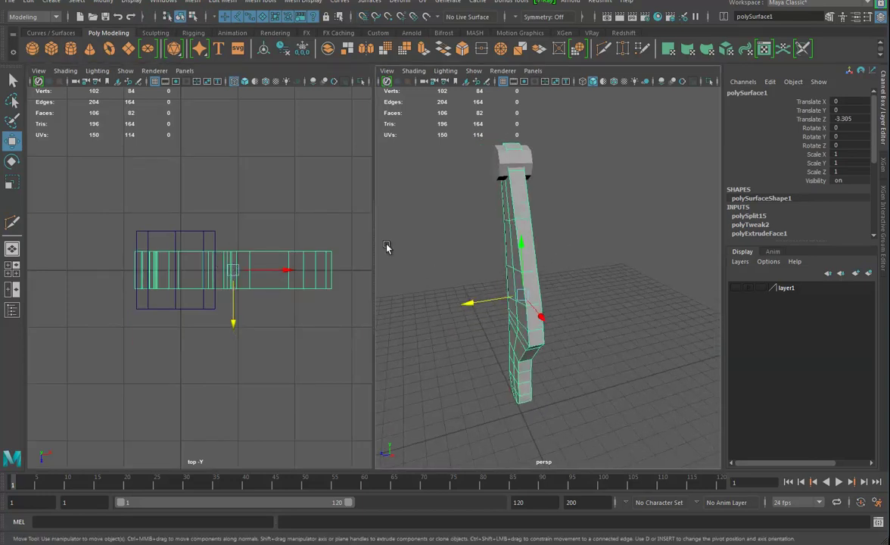
Step: Scale the cylinder into a long, thin pin through the boom, about 2.854 in X and Z and 12.542 in Y
click(214, 237)
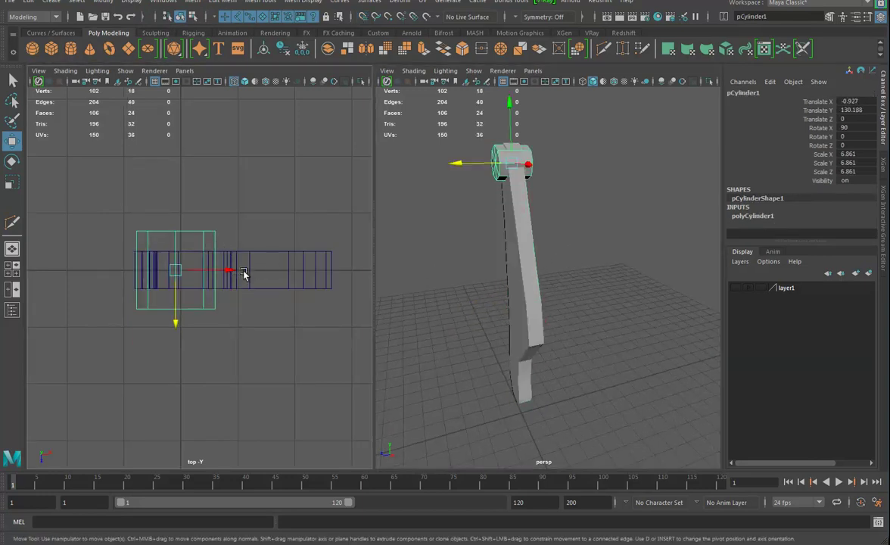
key(r)
drag(177, 276, 140, 280)
drag(180, 325, 177, 397)
alt+drag(531, 251, 562, 262)
alt+middle_drag(562, 262, 535, 287)
alt+right_drag(534, 288, 616, 322)
alt+drag(616, 322, 630, 348)
drag(488, 238, 465, 254)
Step: Examine the boom and the pin cylinder through its upper end from several angles in the perspective view
alt+drag(523, 305, 534, 284)
alt+right_drag(622, 289, 602, 286)
alt+drag(572, 306, 609, 288)
alt+middle_drag(604, 310, 605, 333)
alt+right_drag(604, 333, 519, 260)
alt+middle_drag(542, 261, 517, 352)
alt+drag(553, 352, 576, 352)
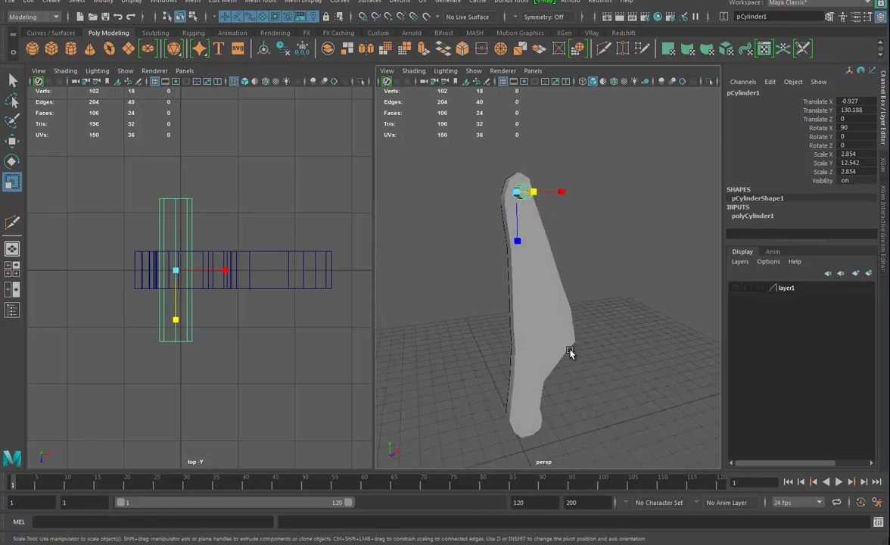
mouse_move(542, 286)
alt+mouse_down()
mouse_move(518, 295)
mouse_move(528, 293)
alt+mouse_up()
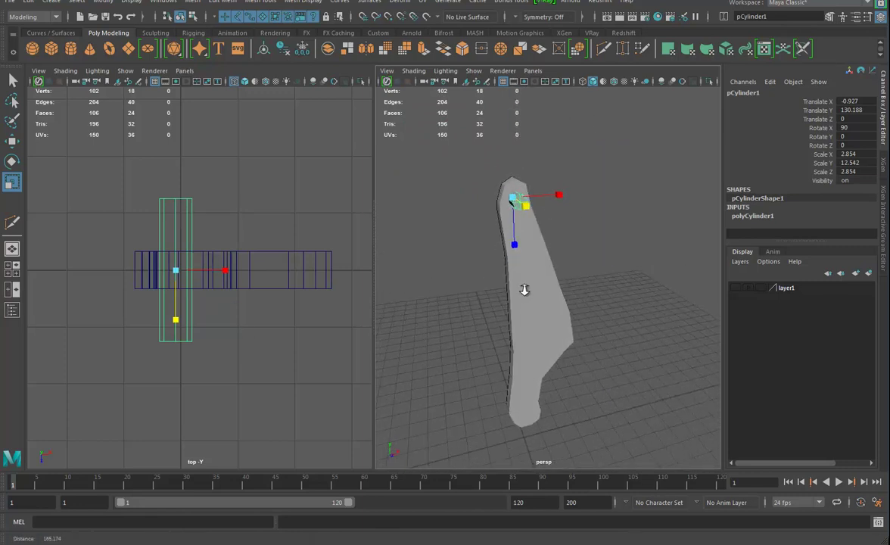
Step: Select the boom and the pin cylinder together and merge them with a Boolean Union
alt+right_drag(521, 293, 548, 261)
alt+middle_drag(548, 260, 552, 280)
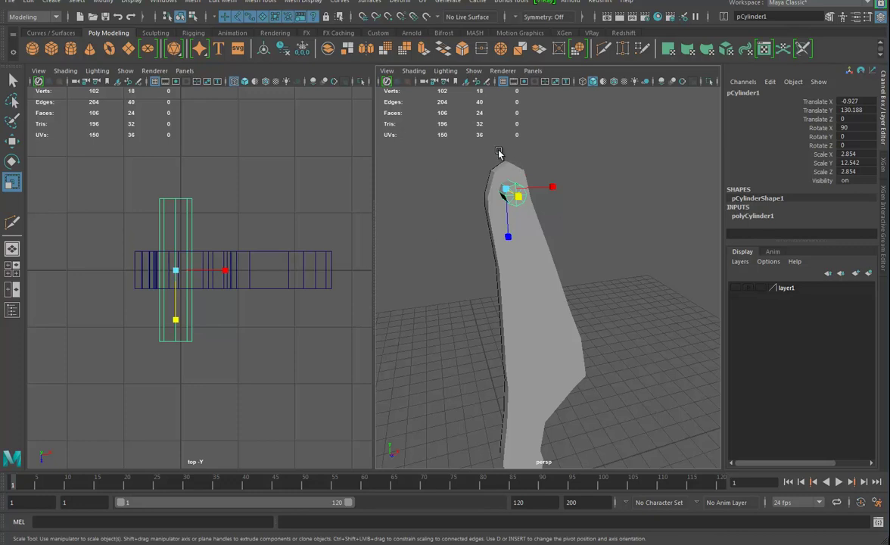
drag(490, 142, 521, 203)
mouse_move(521, 250)
alt+mouse_down()
mouse_move(557, 250)
mouse_move(537, 249)
alt+mouse_up()
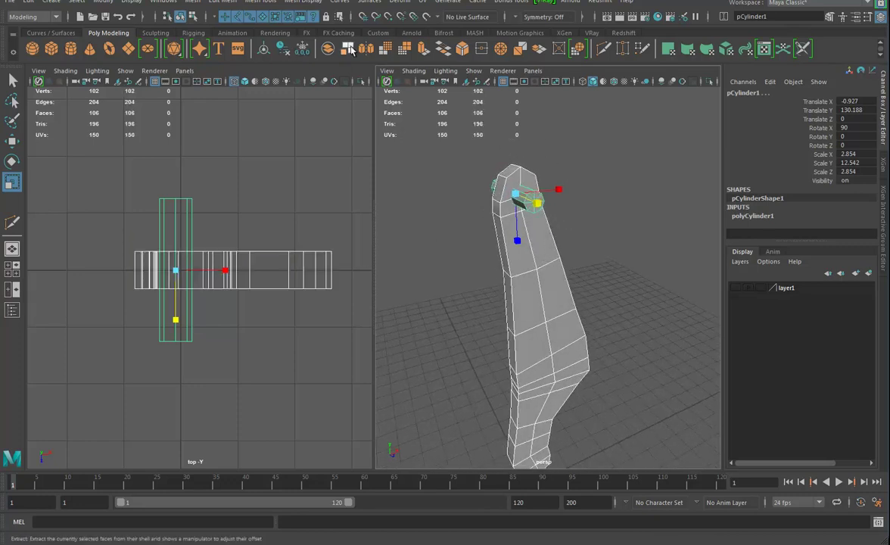
click(195, 4)
mouse_move(230, 30)
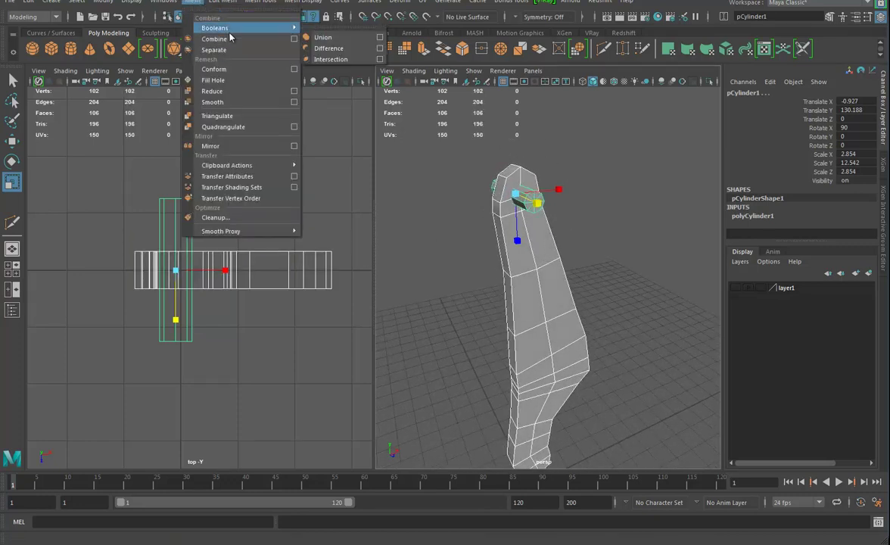
click(329, 36)
Step: Target Weld the stray intersection vertices beside the pin's base onto the nearest corner vertices of the pin
alt+drag(580, 330, 532, 318)
alt+right_drag(532, 318, 568, 291)
alt+drag(567, 291, 541, 258)
alt+middle_drag(541, 258, 543, 304)
alt+drag(508, 282, 475, 252)
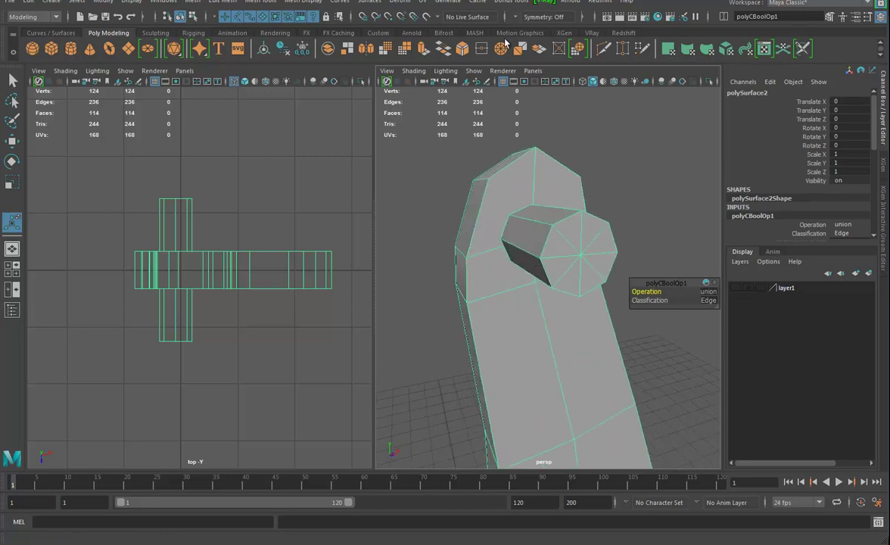
click(257, 1)
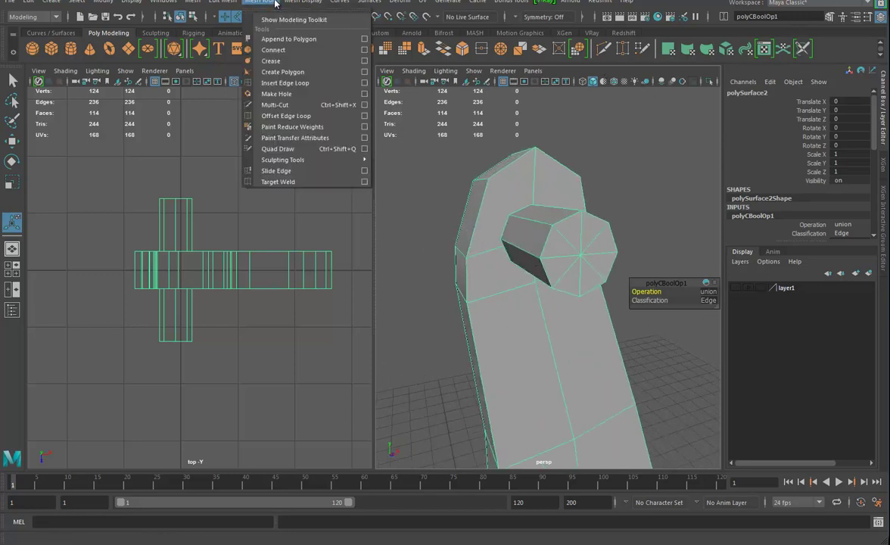
click(276, 174)
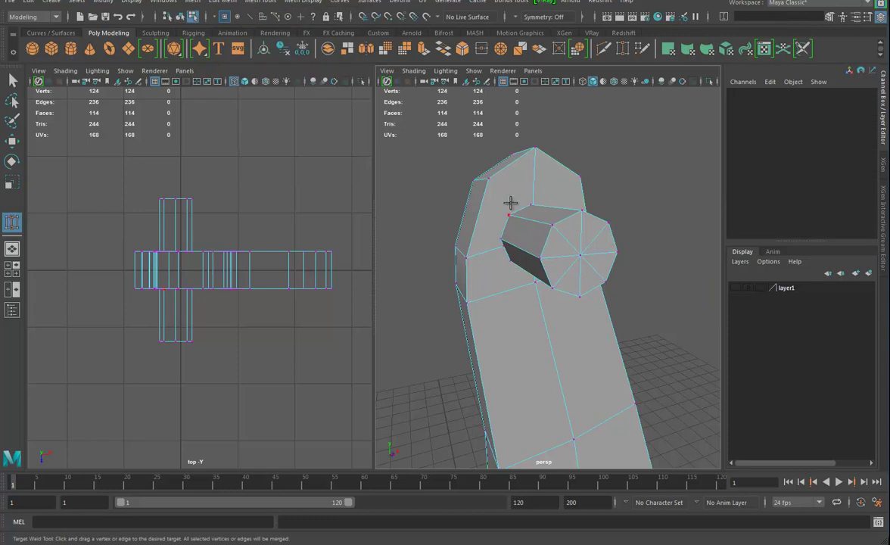
alt+drag(552, 212, 532, 255)
alt+right_drag(532, 254, 553, 265)
alt+middle_drag(451, 312, 465, 309)
drag(495, 288, 529, 246)
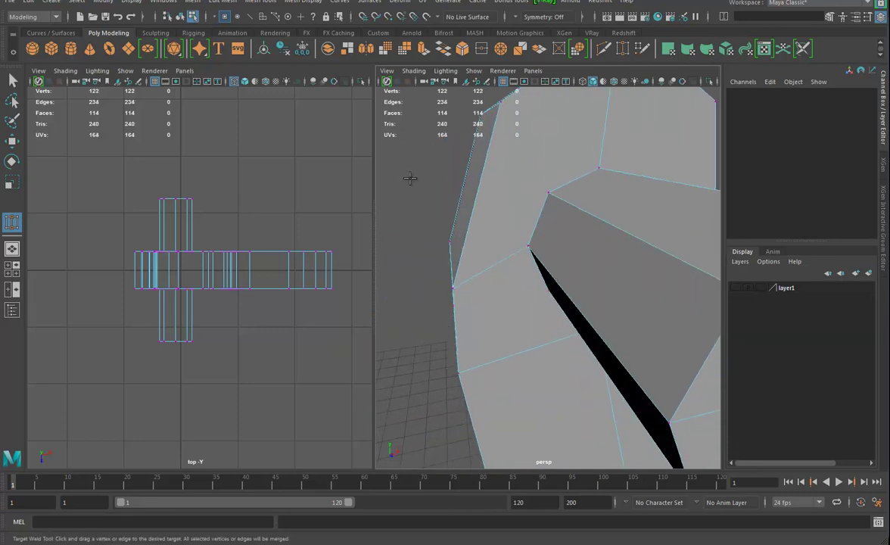
Step: Weld the stray vertices on the boom's centre edge below the pin onto the pin's lowest base vertex
alt+drag(403, 243, 506, 248)
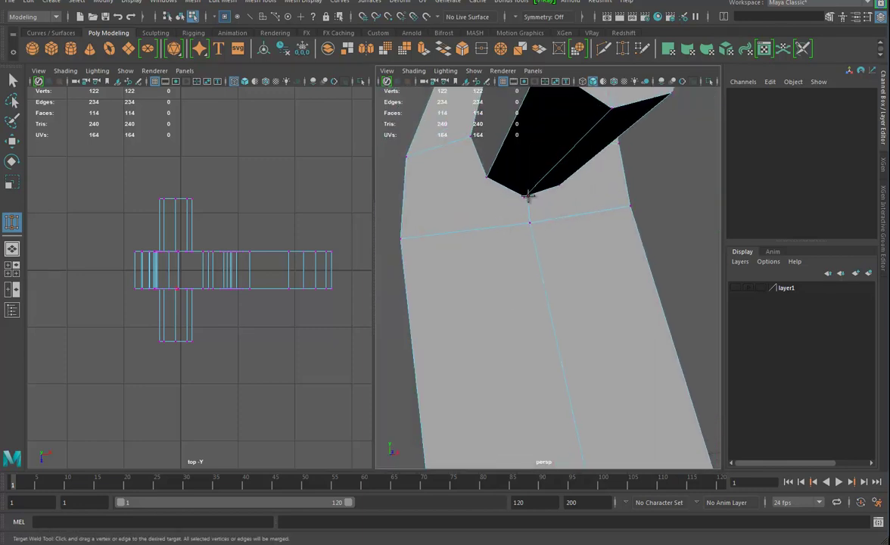
drag(522, 200, 528, 197)
alt+drag(527, 202, 528, 259)
alt+middle_drag(528, 259, 563, 233)
click(559, 48)
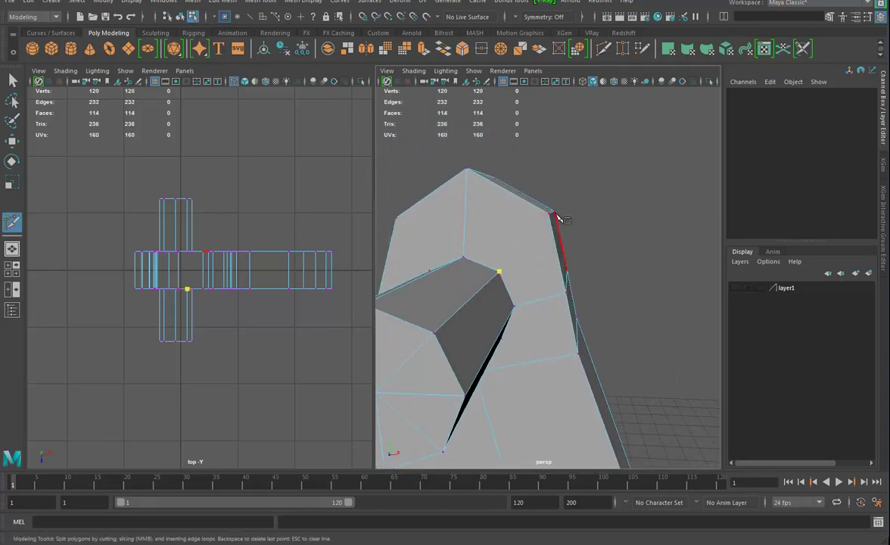
click(521, 279)
click(550, 217)
right_click(521, 260)
alt+middle_drag(515, 269, 499, 281)
click(523, 238)
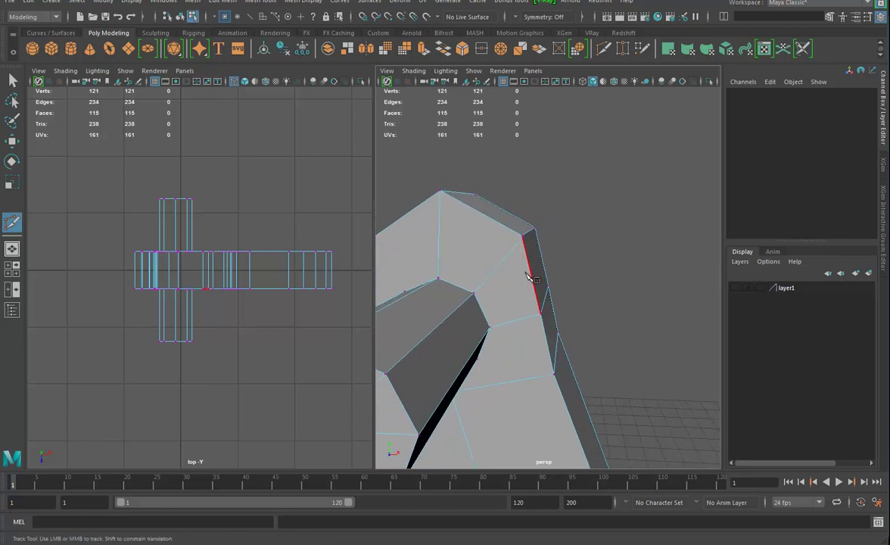
ctrl+shift+click(526, 272)
key(ctrl+z)
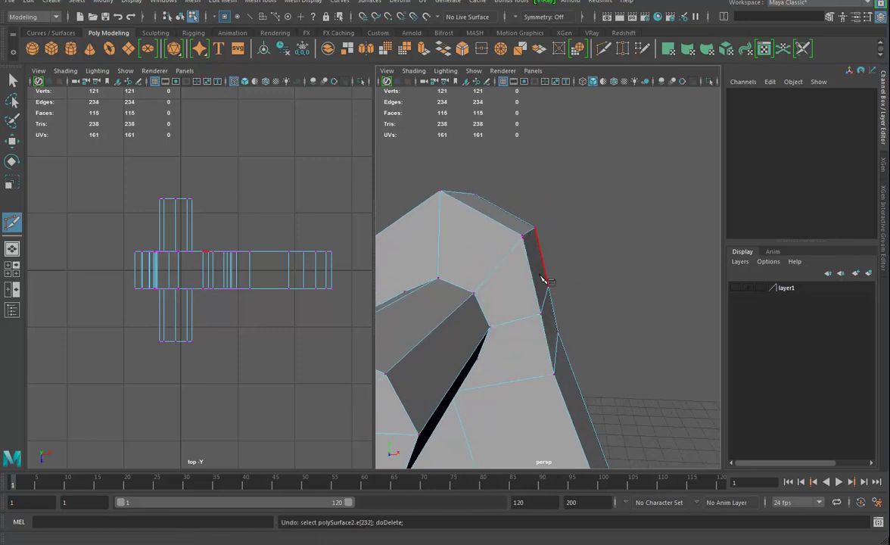
Step: Use Multi-Cut to connect the pin's upper side base vertices to the boom's two upper corner vertices
click(476, 295)
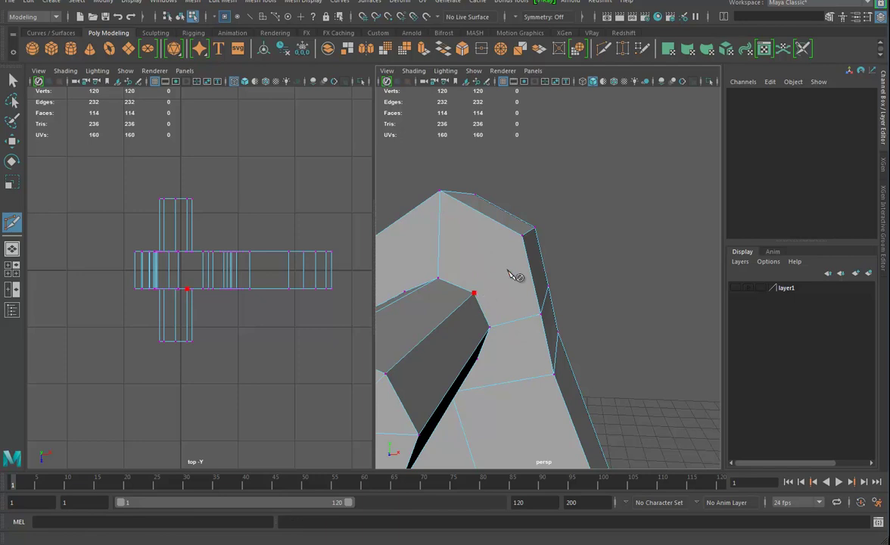
key(Return)
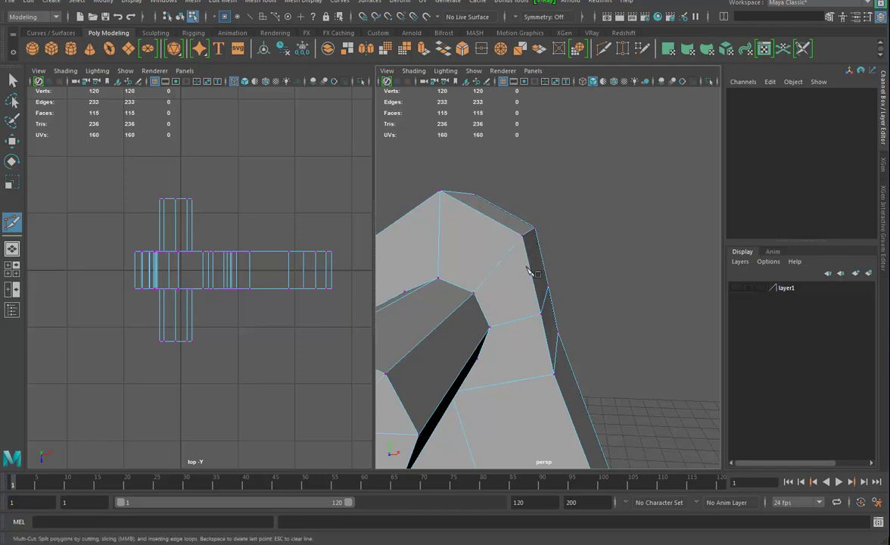
alt+drag(443, 306, 551, 311)
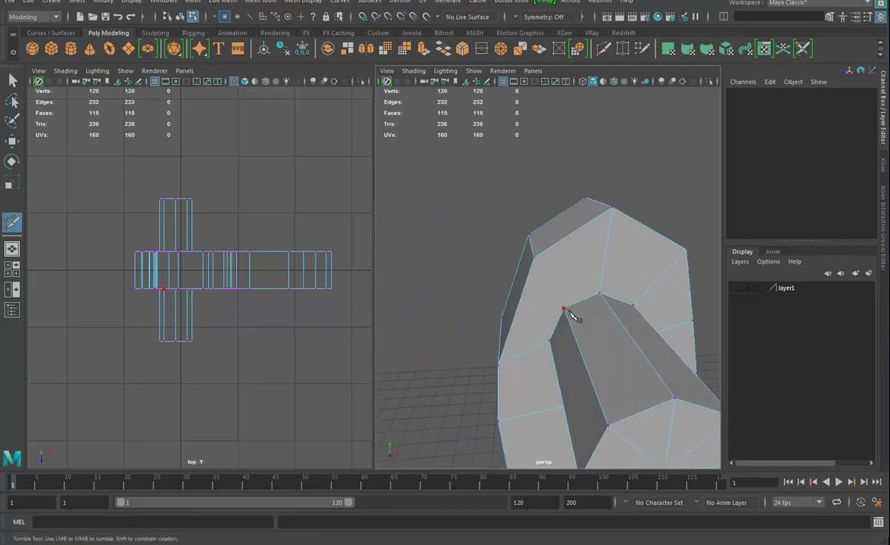
key(Return)
Step: Cut edges from the pin's two lower side base vertices to the boom's outline corners below the pin
alt+drag(532, 338, 535, 251)
alt+middle_drag(534, 251, 516, 290)
click(532, 216)
click(532, 216)
click(469, 267)
key(Return)
alt+drag(600, 262, 518, 227)
click(536, 230)
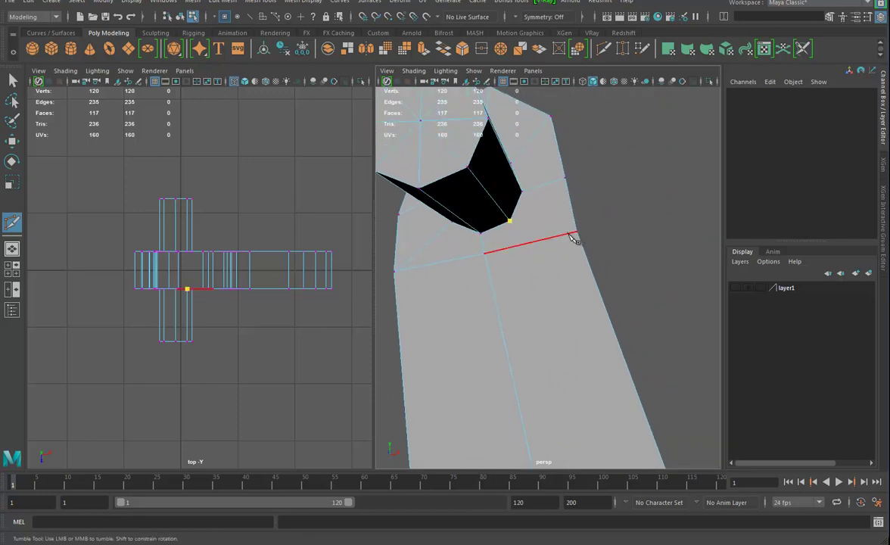
click(601, 237)
key(Return)
Step: Preview the boom smoothed, examine the joints between pin and boom, and return to the unsmoothed display
alt+drag(602, 237, 622, 282)
alt+drag(595, 311, 568, 301)
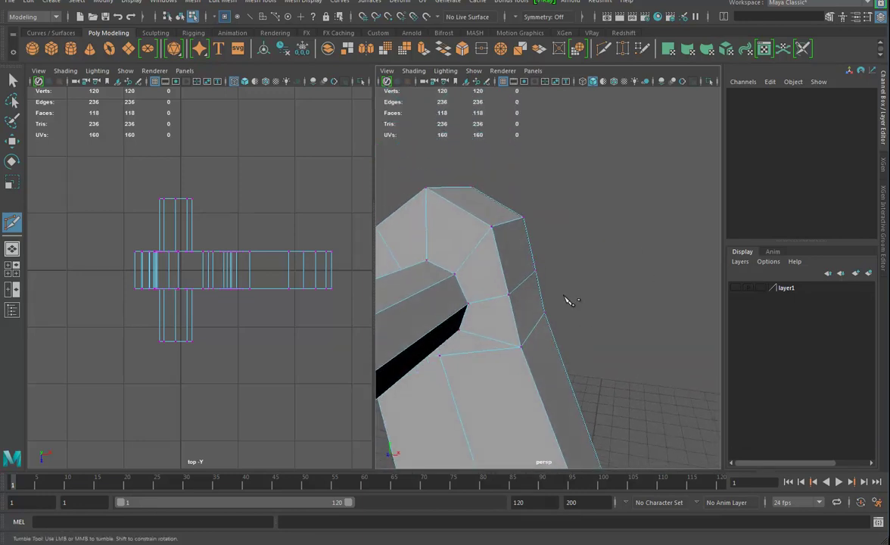
key(r)
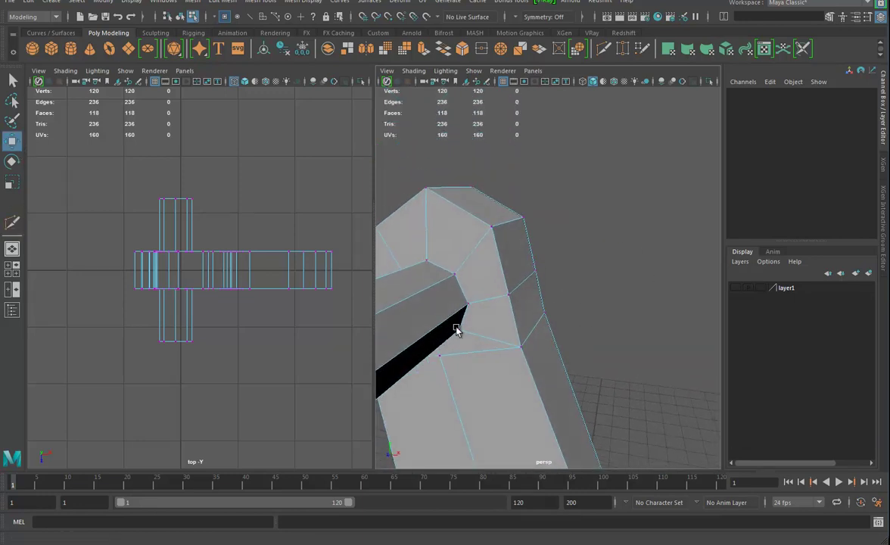
key(3)
alt+drag(509, 335, 483, 384)
alt+drag(496, 342, 564, 329)
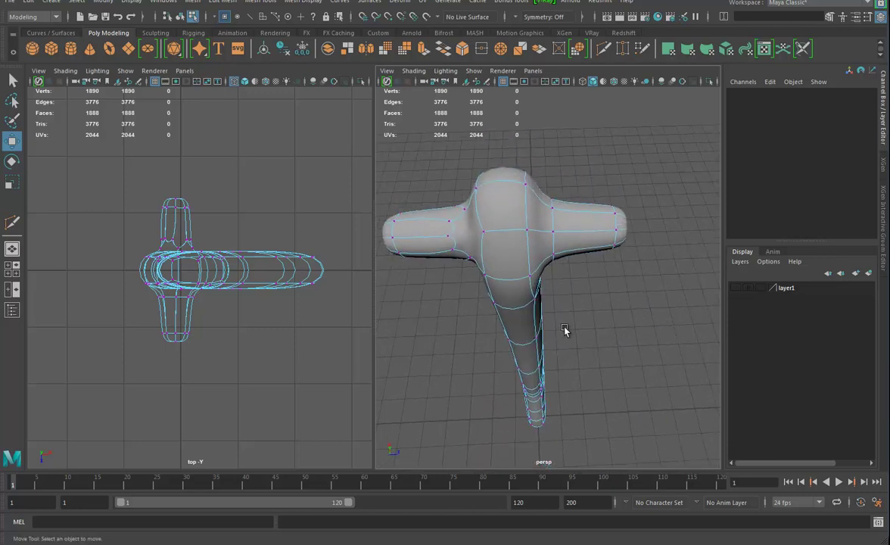
key(1)
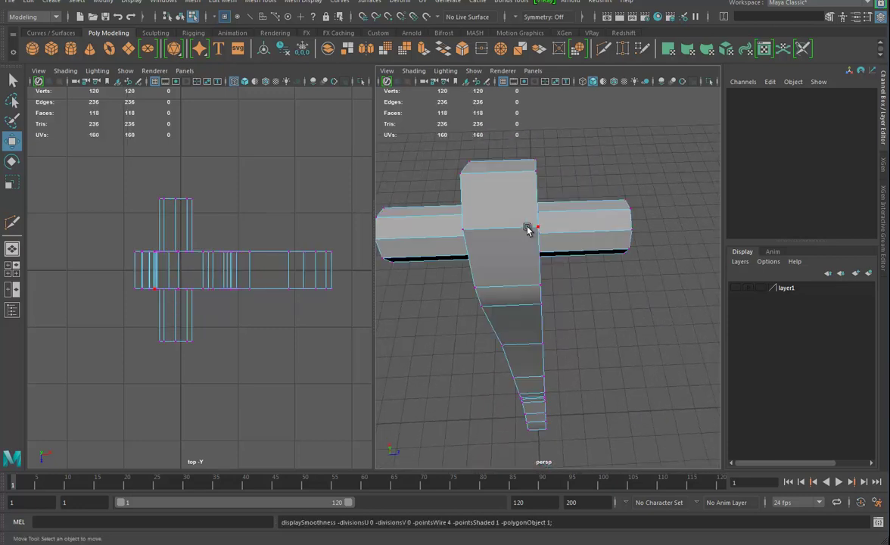
Step: Mirror the whole boom mesh across the world Z axis in the negative direction, with Cut Geometry on and an automatic merge threshold
alt+drag(534, 237, 553, 255)
right_drag(532, 246, 582, 233)
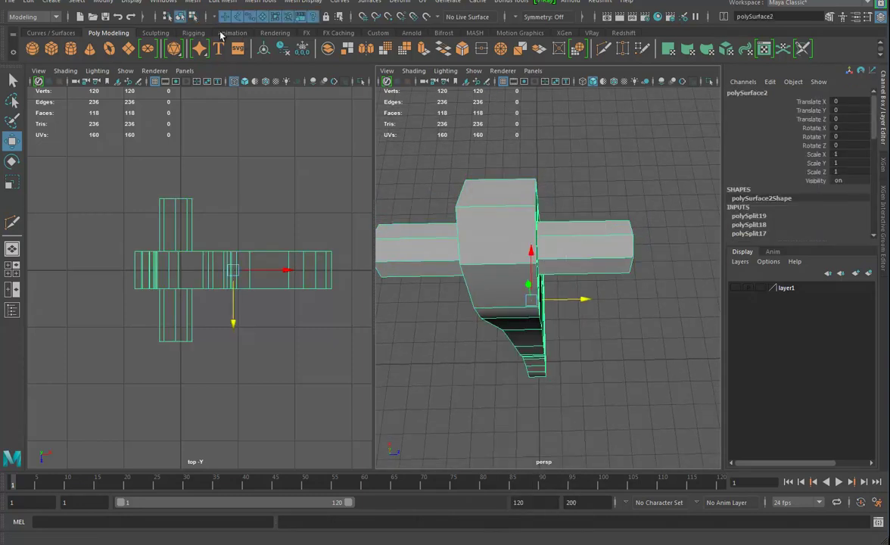
click(193, 4)
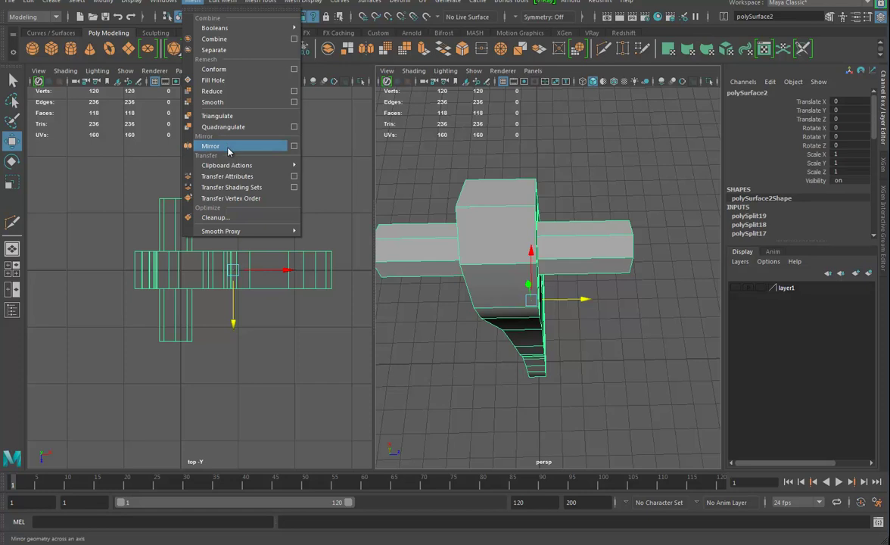
alt+drag(603, 317, 572, 258)
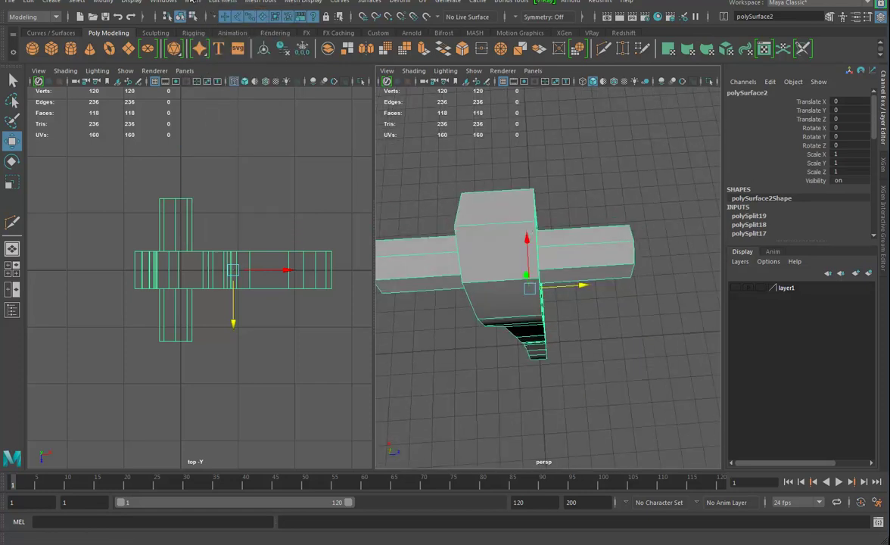
click(192, 3)
click(294, 146)
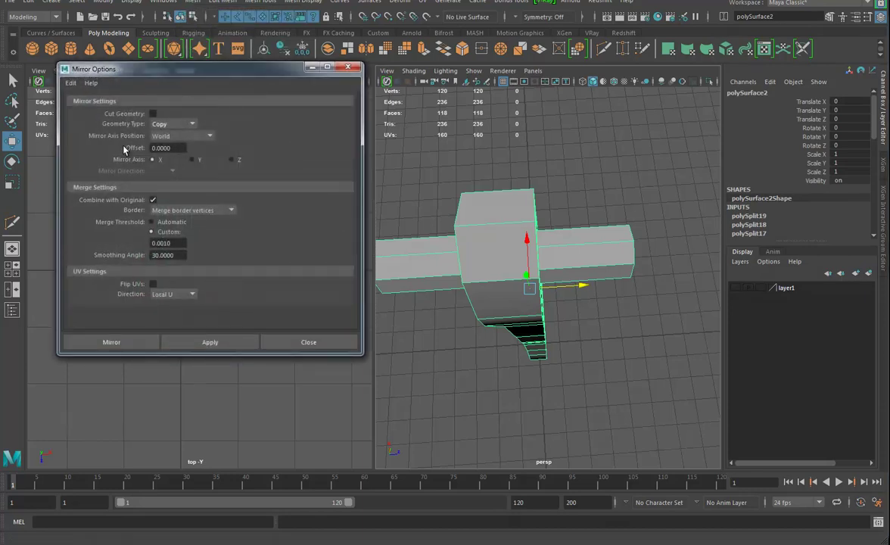
click(153, 114)
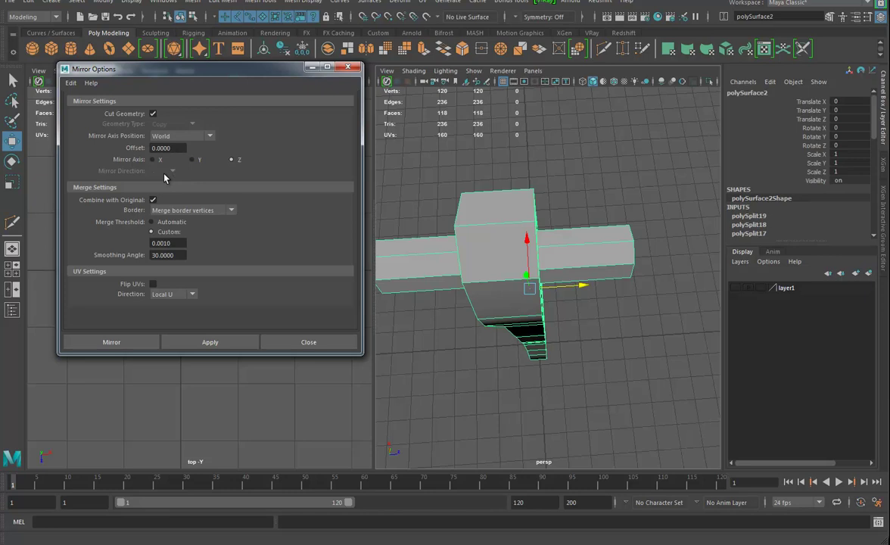
click(70, 83)
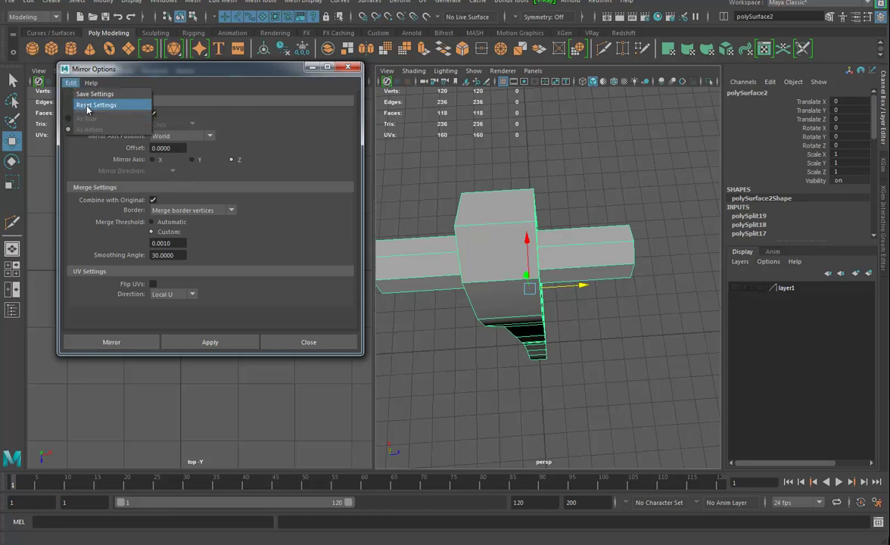
click(90, 105)
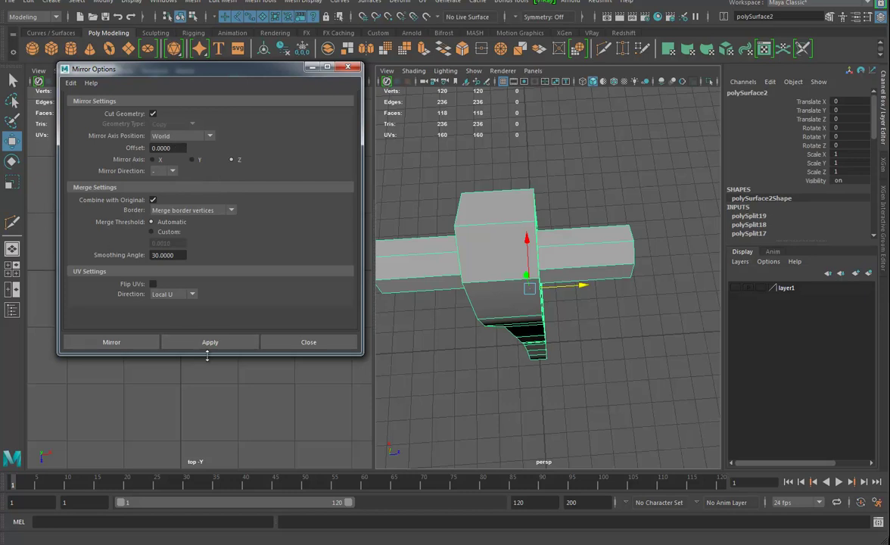
click(217, 344)
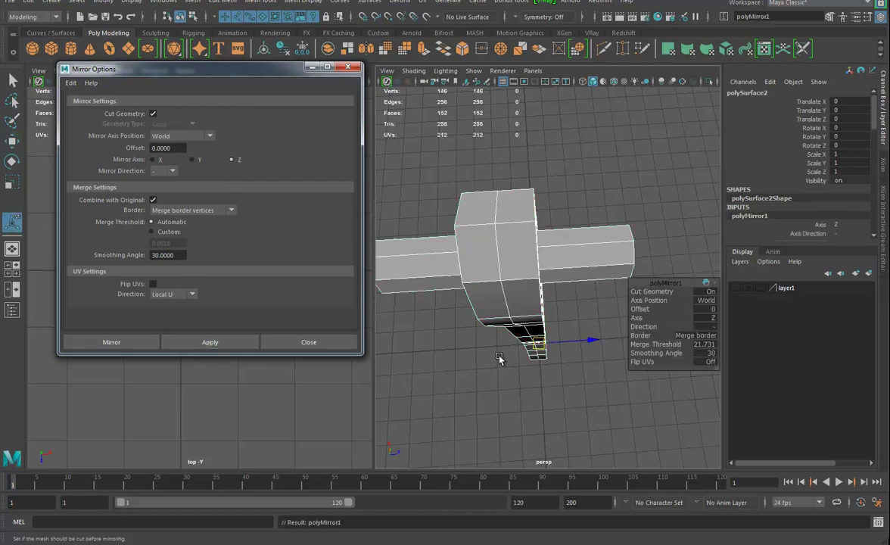
Step: Examine the mirrored boom from several angles, both unsmoothed and with the smooth preview
alt+drag(512, 331, 539, 261)
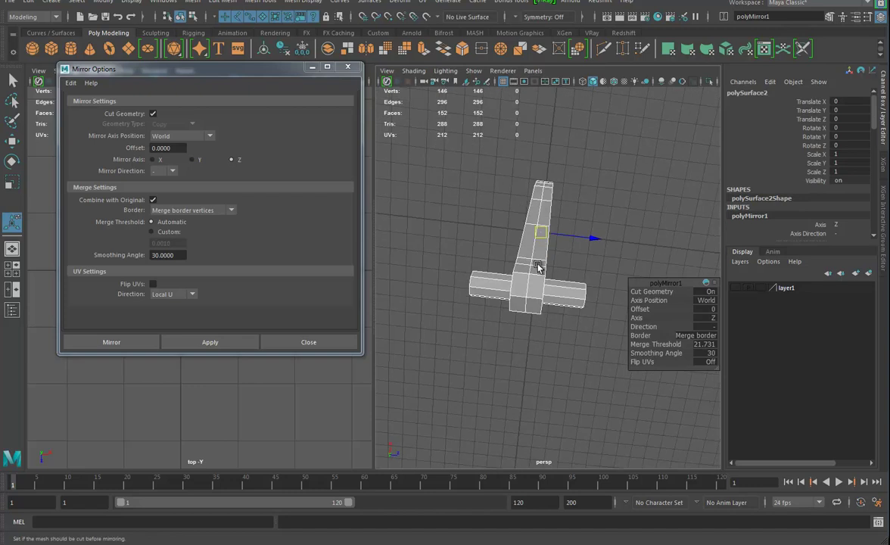
alt+drag(539, 337, 410, 270)
alt+drag(550, 312, 563, 232)
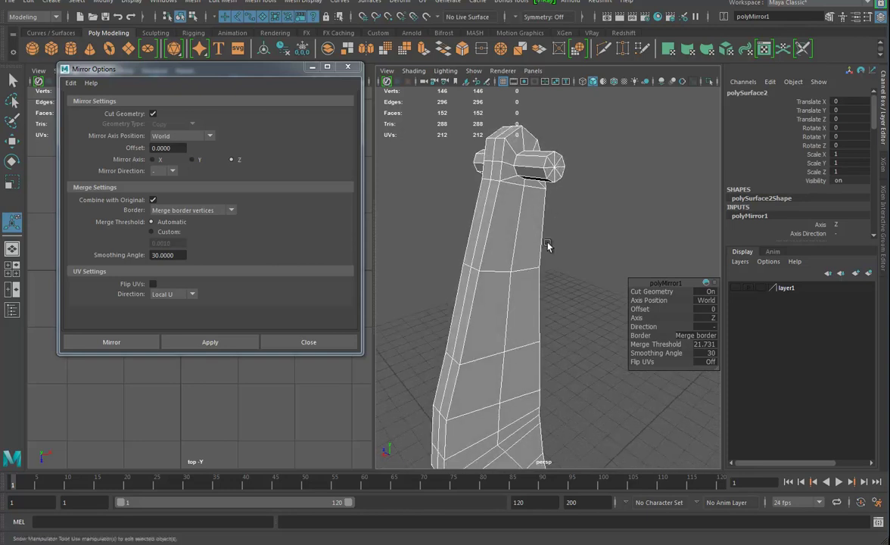
key(3)
alt+drag(570, 293, 627, 266)
alt+middle_drag(528, 299, 578, 240)
alt+drag(578, 241, 546, 267)
alt+middle_drag(547, 266, 554, 249)
alt+drag(553, 249, 525, 373)
key(1)
alt+drag(497, 241, 526, 241)
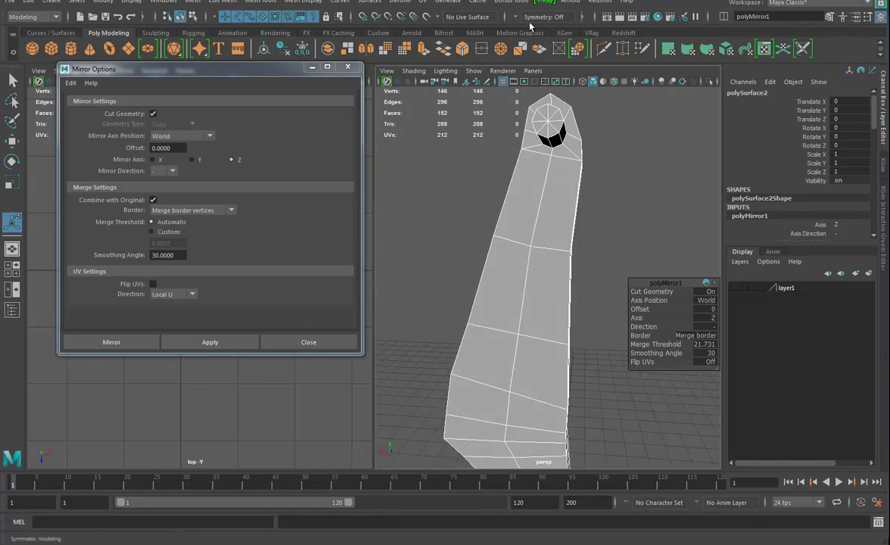
Step: Insert two edge loops across the boom's shaft, one just below the pin section and one in the next long span
click(303, 2)
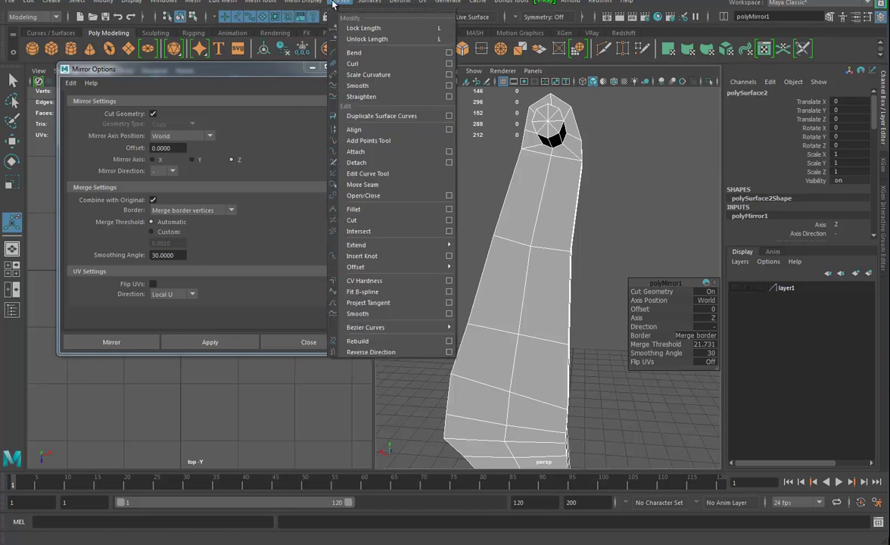
mouse_move(263, 5)
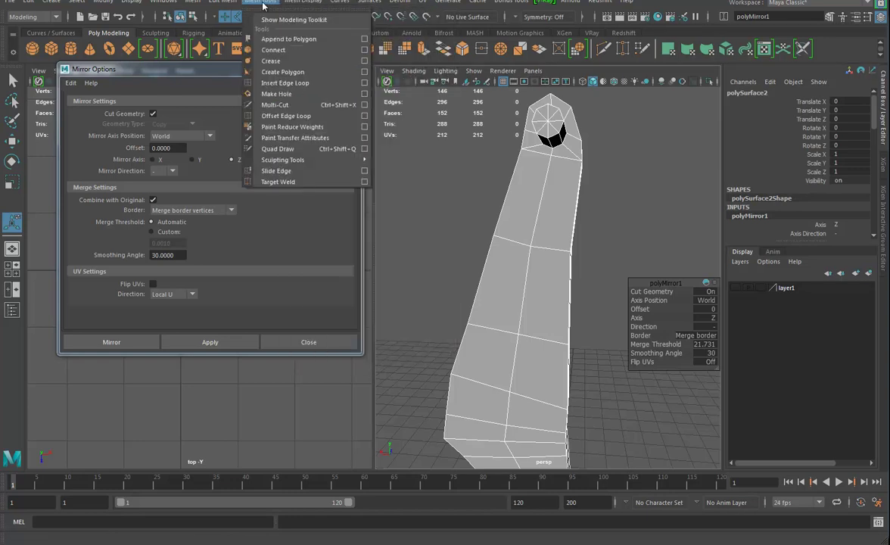
click(285, 82)
click(542, 200)
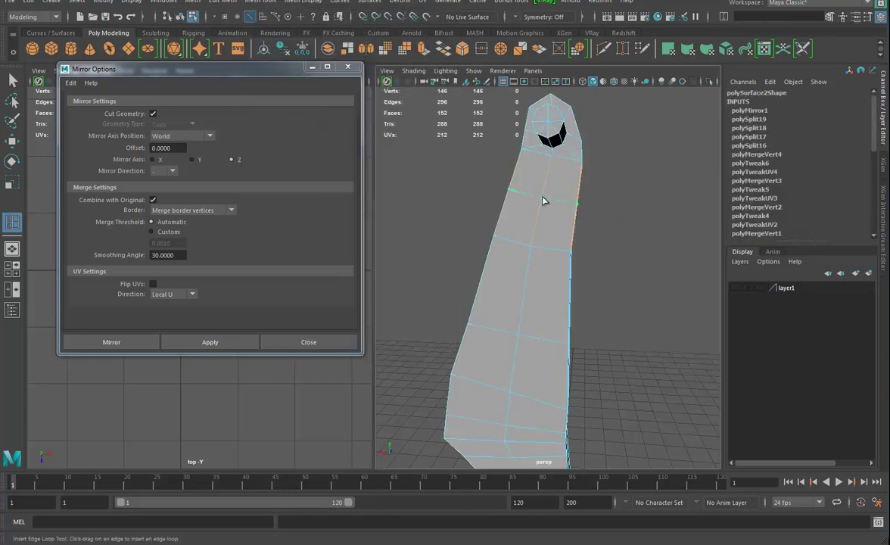
click(525, 293)
Step: Close the Mirror options and switch the top view to the front view
alt+drag(588, 310, 582, 282)
alt+drag(478, 293, 340, 234)
click(348, 66)
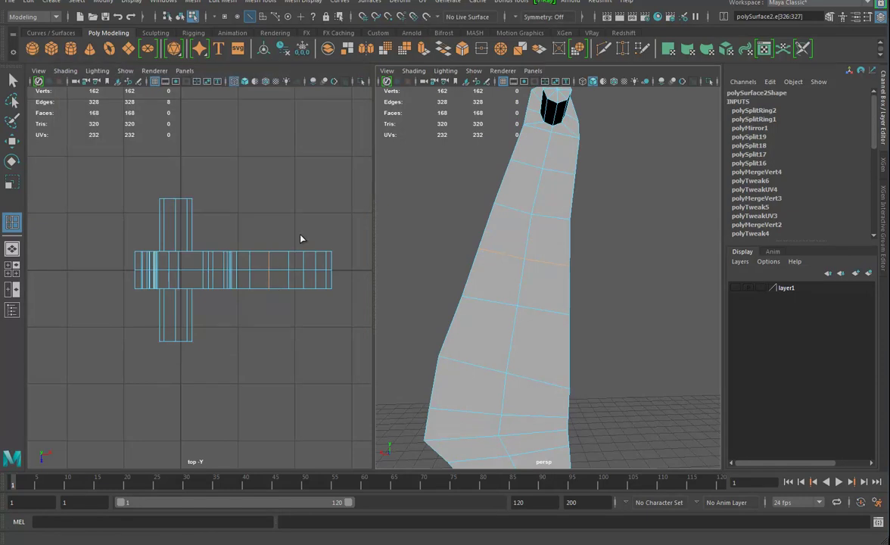
key(space)
drag(191, 250, 196, 285)
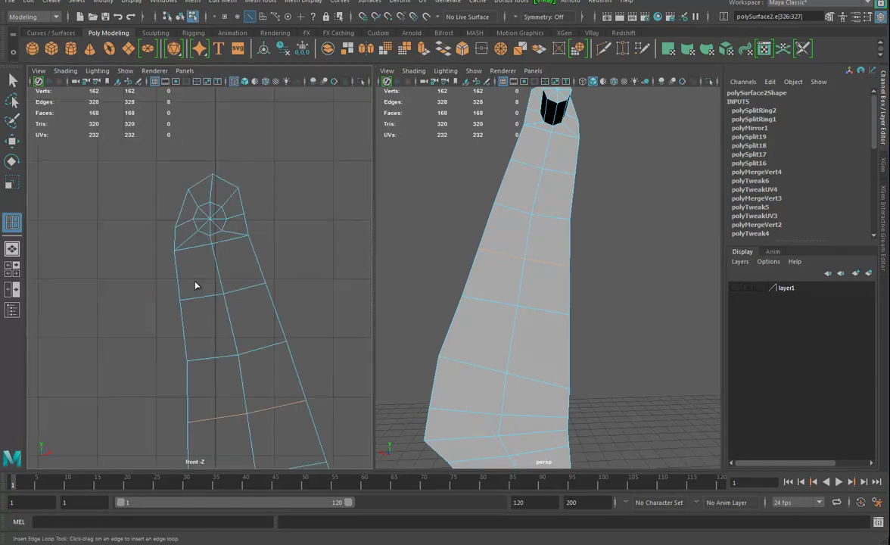
Step: Move the vertices along the upper shaft's straighter long side in the front view so that its outline runs straight down to the bend
click(12, 142)
alt+middle_drag(148, 364, 127, 191)
alt+right_drag(231, 307, 127, 251)
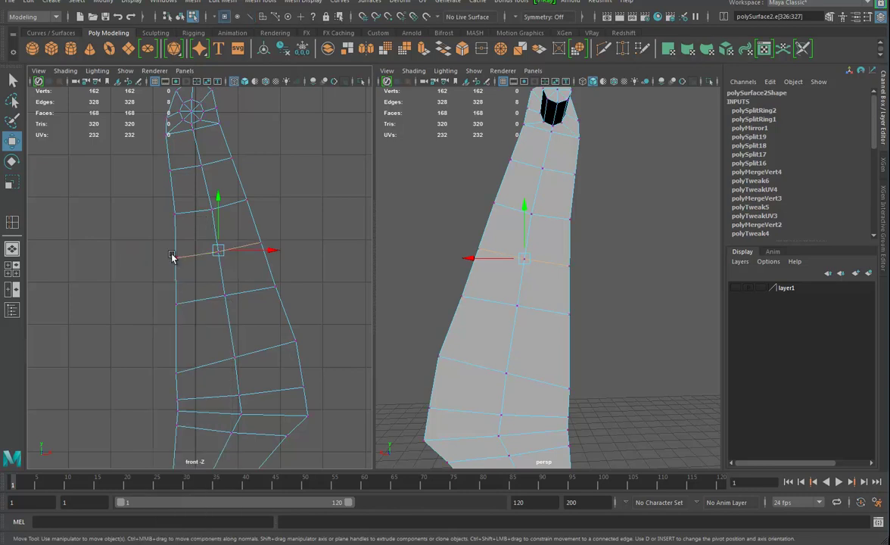
drag(181, 275, 181, 276)
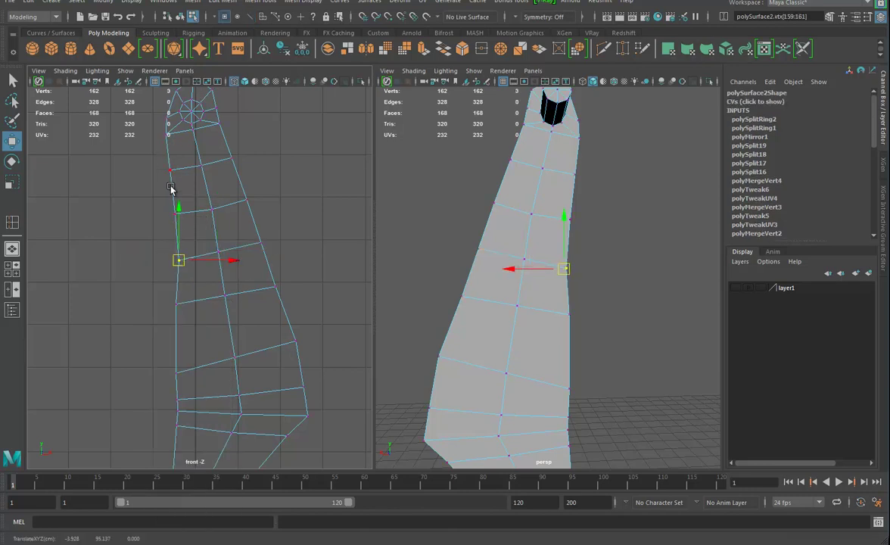
click(175, 299)
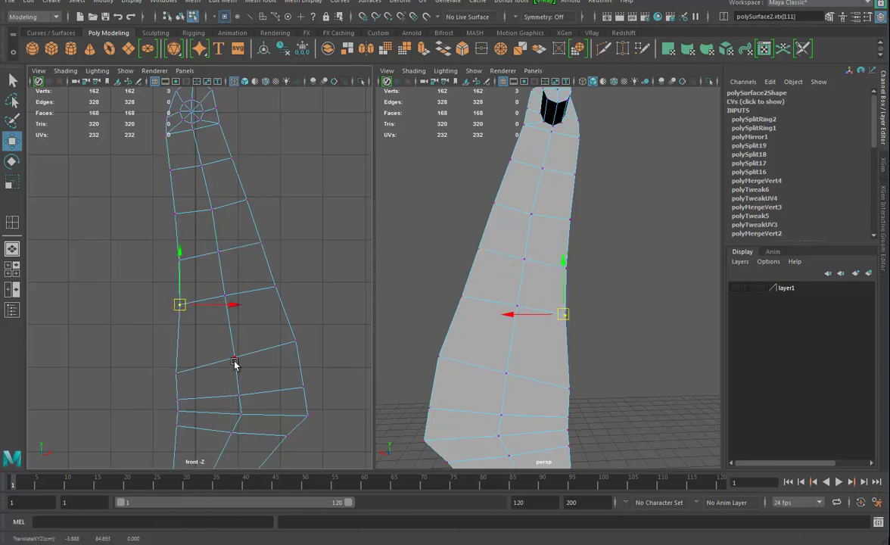
alt+middle_drag(178, 370, 188, 295)
drag(187, 297, 190, 318)
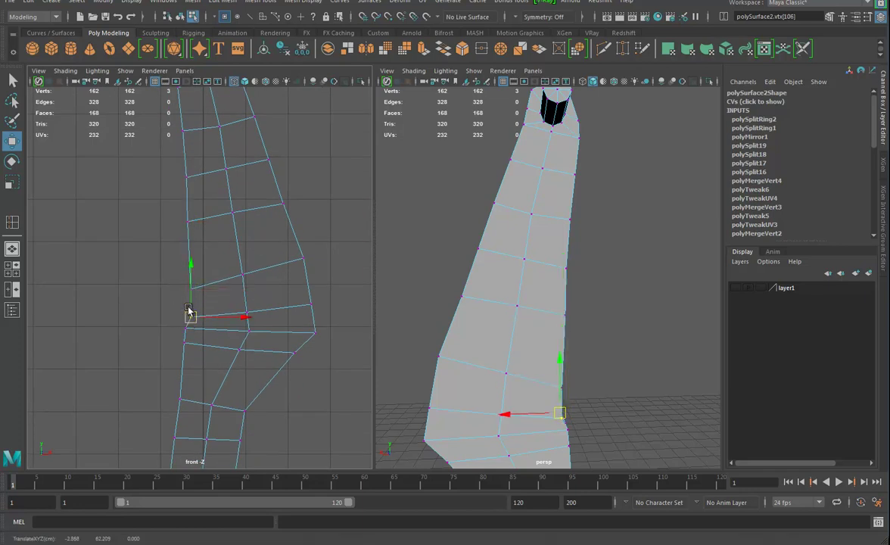
drag(168, 151, 185, 177)
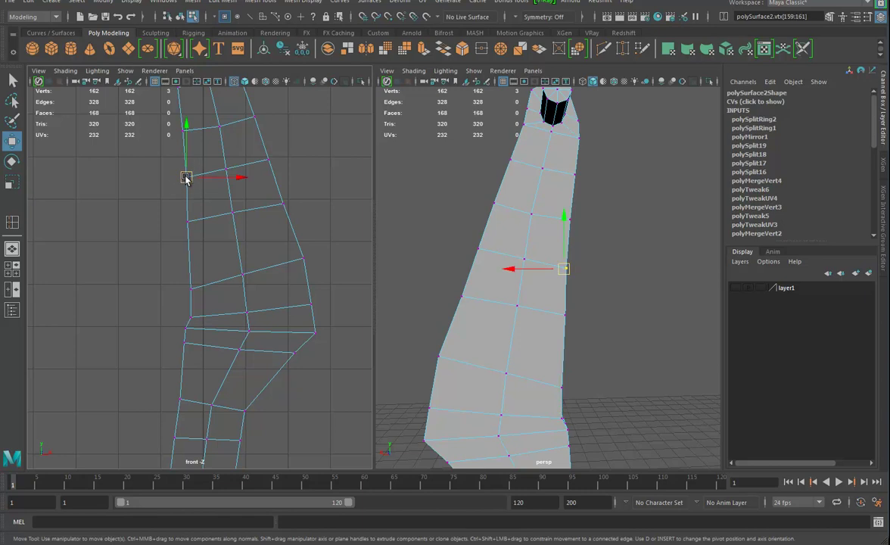
alt+middle_drag(221, 190, 222, 258)
mouse_move(174, 207)
mouse_down()
mouse_move(188, 194)
mouse_move(190, 203)
mouse_up()
alt+middle_drag(269, 293, 262, 263)
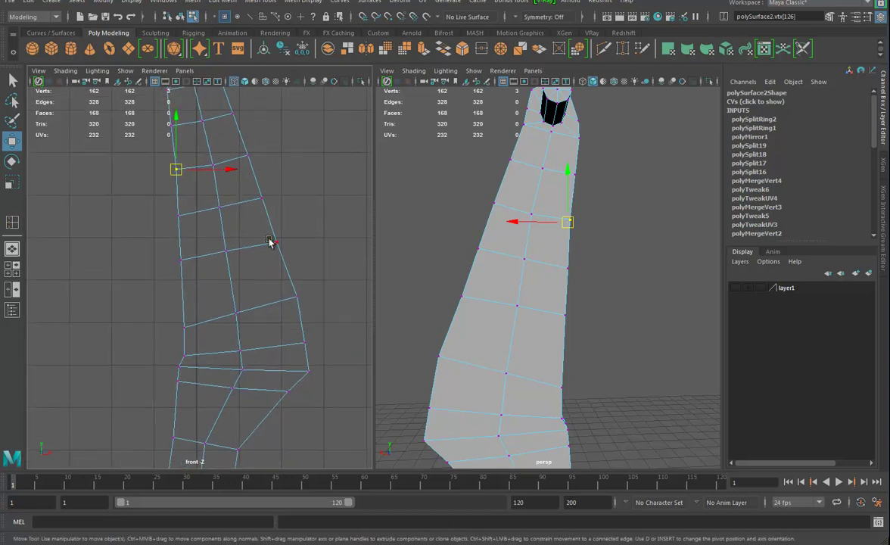
Step: Reposition the vertices at the boom's bend, including the protruding corner, and shift the vertex row below it slightly sideways
alt+middle_drag(360, 352, 345, 219)
click(174, 250)
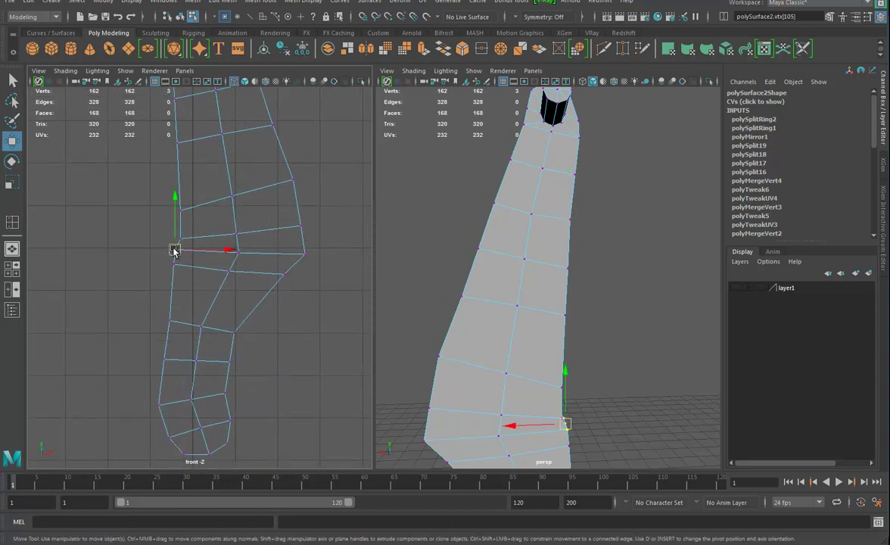
drag(175, 252, 180, 268)
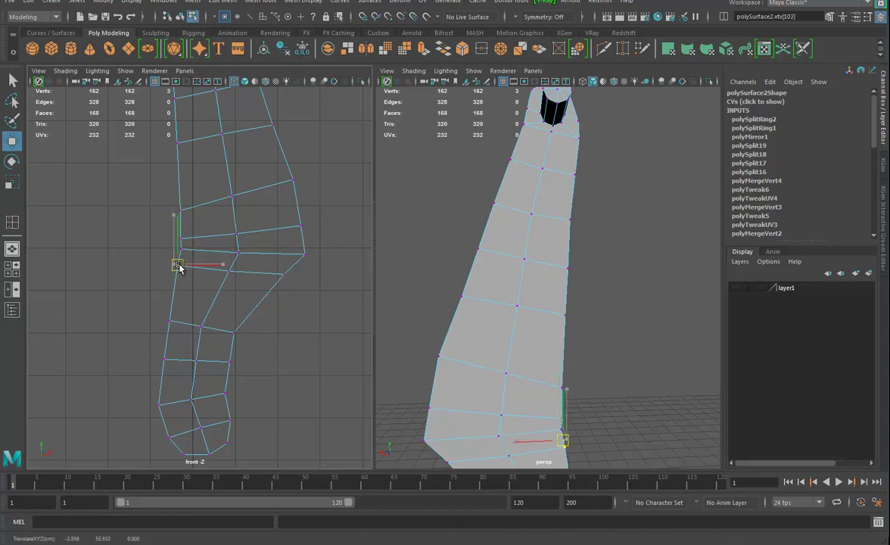
drag(131, 379, 259, 335)
drag(201, 344, 198, 341)
alt+middle_drag(298, 221, 322, 284)
drag(320, 324, 322, 322)
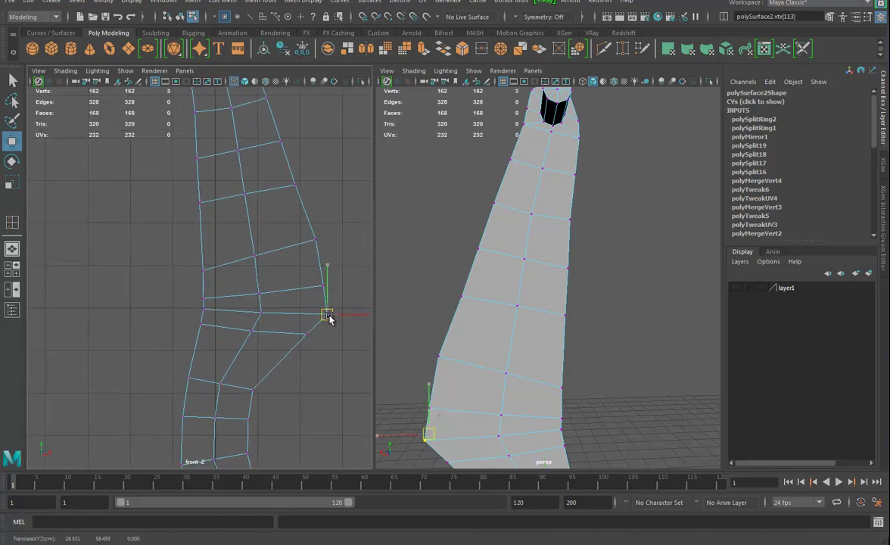
Step: Extrude the narrow face strip along the boom's bulging side, from below the pin section to under the bend, by 0.345
alt+right_drag(605, 252, 537, 255)
alt+drag(537, 254, 542, 188)
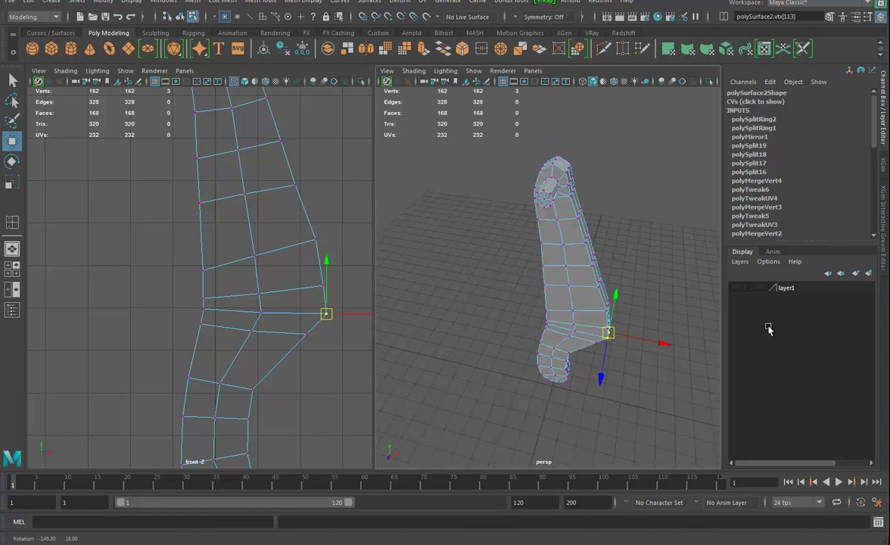
right_drag(542, 188, 541, 211)
click(534, 165)
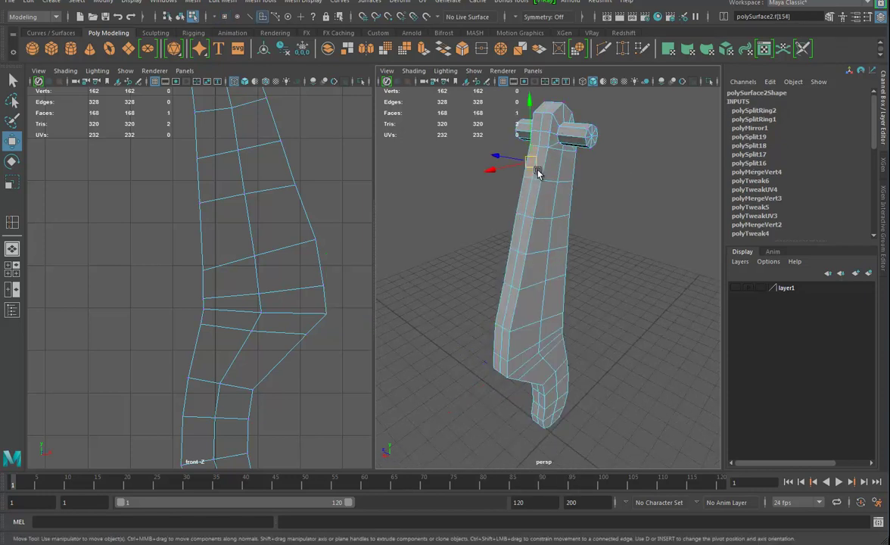
alt+middle_drag(291, 191, 246, 293)
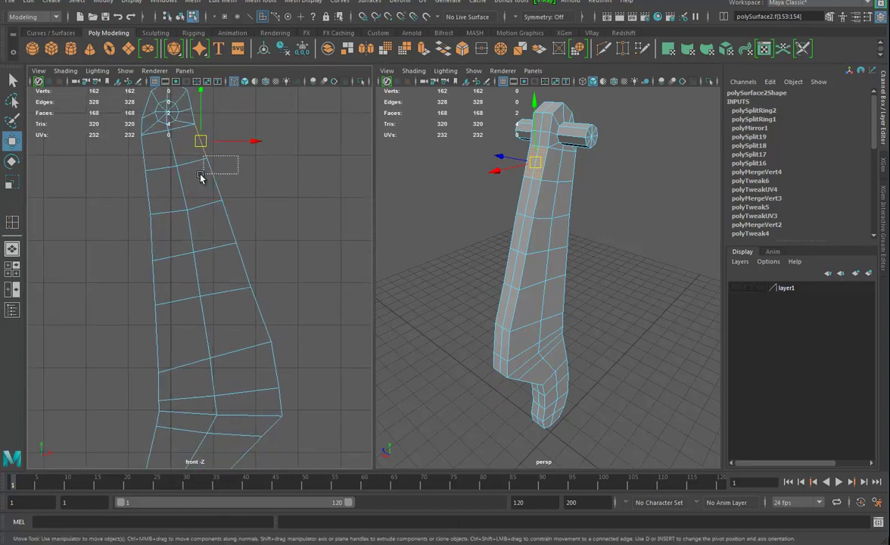
drag(206, 172, 206, 175)
shift+drag(273, 222, 229, 263)
shift+drag(303, 310, 260, 363)
alt+middle_drag(312, 408, 338, 272)
shift+drag(323, 269, 280, 333)
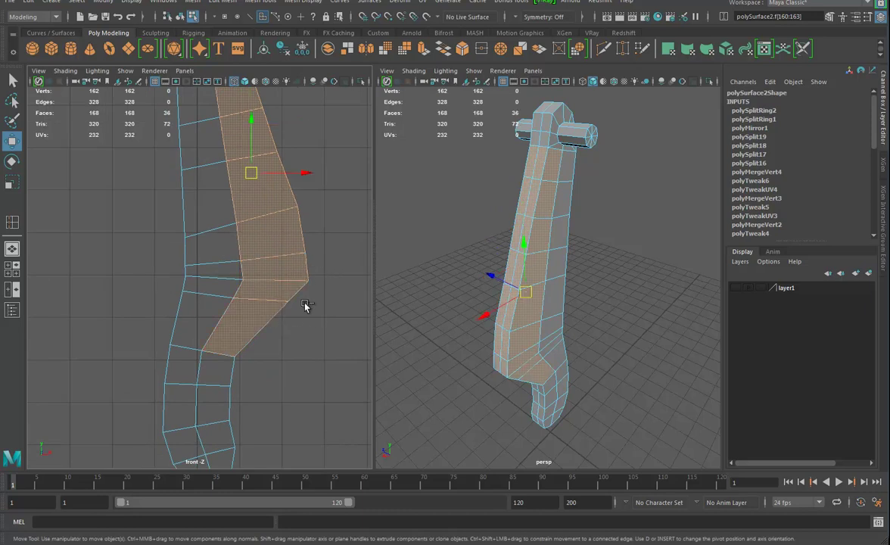
ctrl+drag(214, 241, 254, 121)
alt+middle_drag(256, 161, 279, 283)
ctrl+drag(198, 261, 251, 184)
ctrl+drag(209, 178, 239, 133)
alt+drag(566, 270, 464, 149)
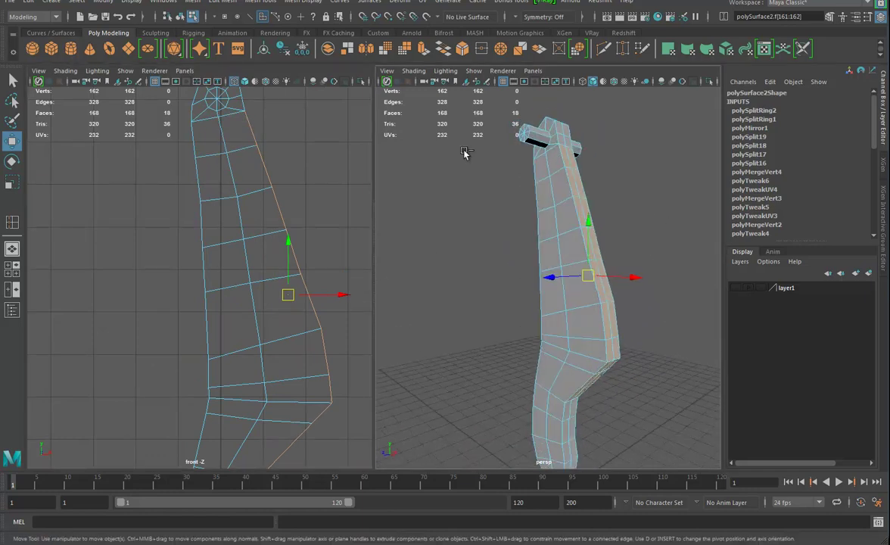
key(ctrl+e)
drag(603, 428, 605, 422)
alt+drag(649, 372, 631, 356)
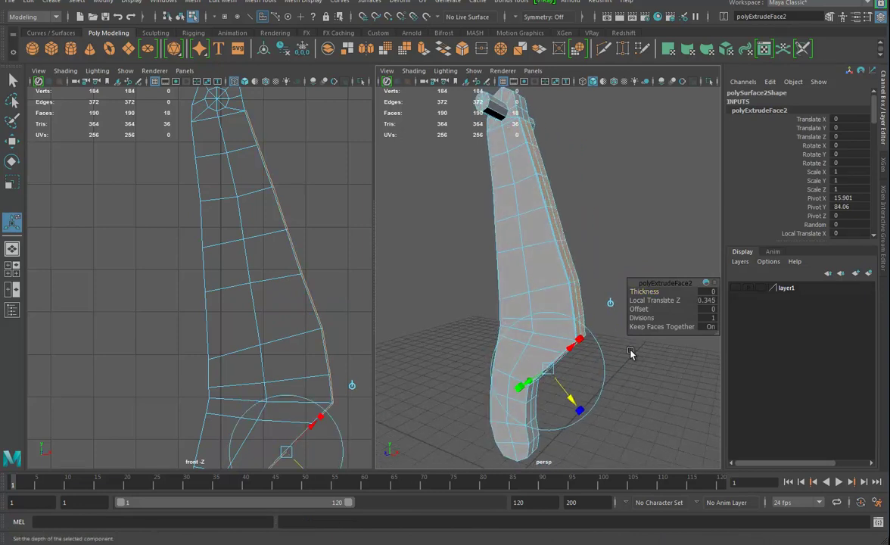
Step: Extrude the same narrow face strip a second time with a Local Translate Z of 1.019
key(ctrl+e)
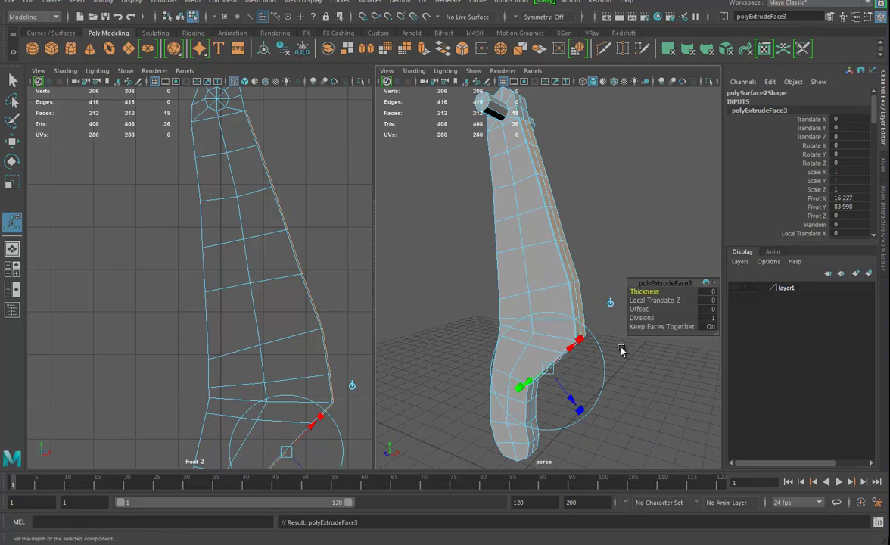
drag(569, 400, 573, 403)
alt+drag(527, 234, 537, 253)
alt+middle_drag(538, 254, 537, 314)
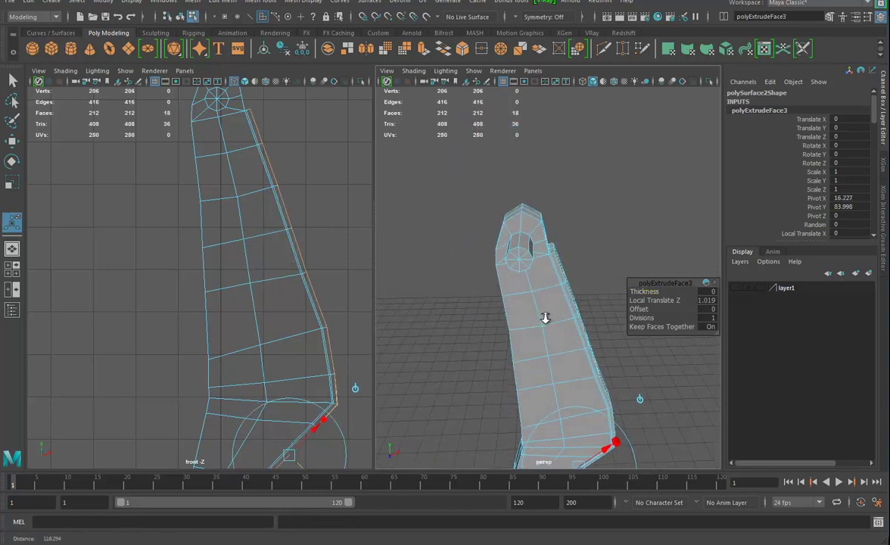
Step: Select the raised rim's side faces on both sides of the boom, without its end faces, and extrude them outward
alt+right_drag(537, 314, 559, 324)
click(576, 316)
shift+double_click(571, 317)
alt+drag(594, 316, 484, 289)
ctrl+drag(387, 221, 401, 232)
alt+middle_drag(437, 353, 495, 248)
alt+drag(495, 249, 523, 286)
alt+drag(530, 329, 514, 254)
ctrl+click(506, 212)
alt+drag(557, 229, 530, 330)
key(ctrl+e)
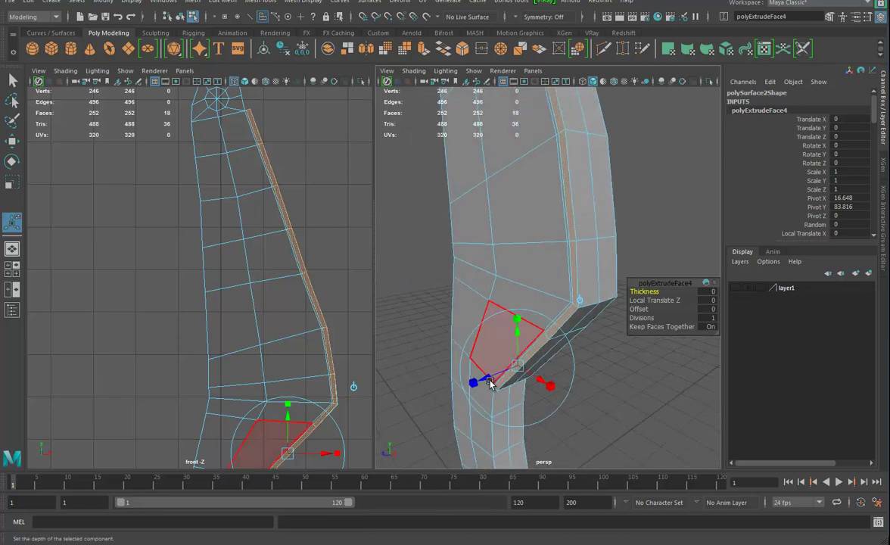
drag(489, 380, 470, 384)
Step: Extrude the rim's side faces two more times to widen the flange and add supporting edges
key(ctrl+e)
key(ctrl+e)
alt+right_drag(621, 240, 533, 230)
alt+middle_drag(533, 230, 544, 308)
Step: Return to object mode and examine the boom's new flange with the smooth preview
right_drag(505, 213, 555, 197)
click(595, 222)
alt+drag(615, 269, 519, 290)
click(461, 288)
key(3)
alt+right_drag(519, 290, 601, 303)
alt+drag(601, 303, 506, 224)
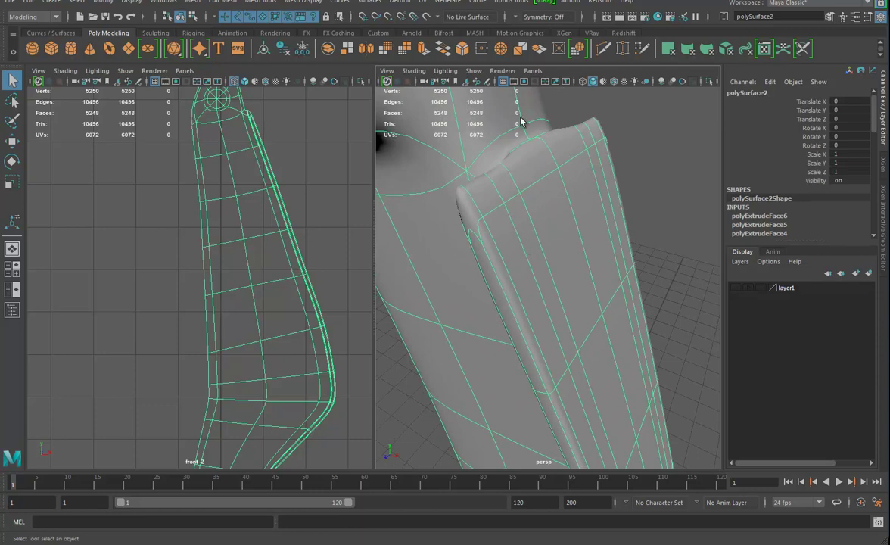
Step: Turn off the smooth preview and cut an edge loop close to the flange's upper end and another close to its lower end
click(604, 49)
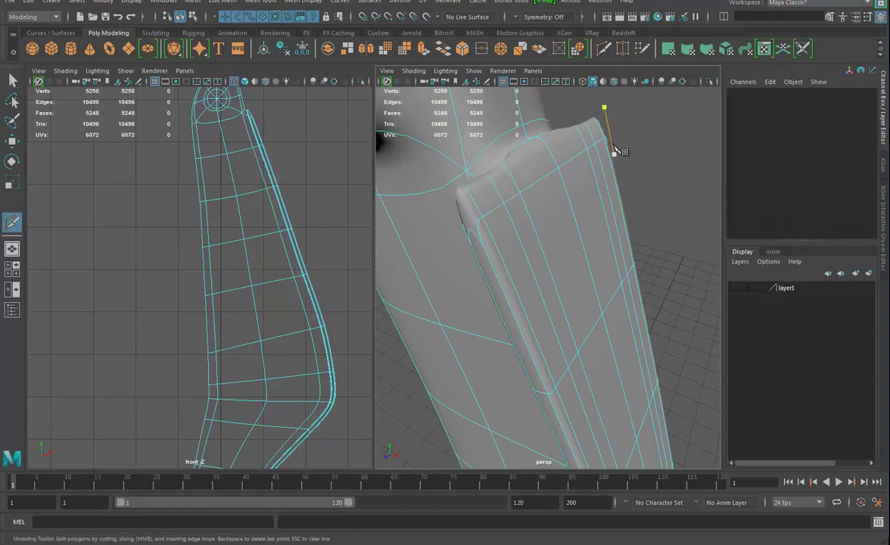
key(1)
click(604, 121)
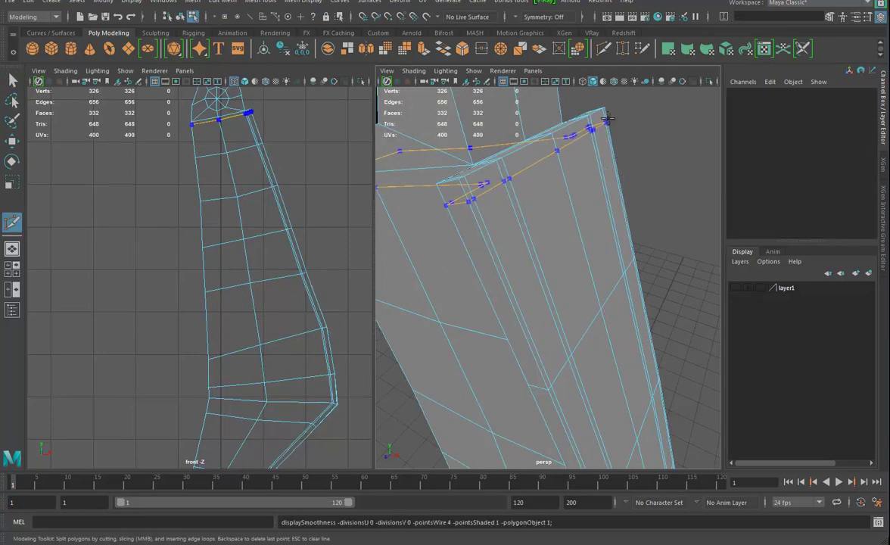
key(Return)
alt+drag(566, 328, 532, 242)
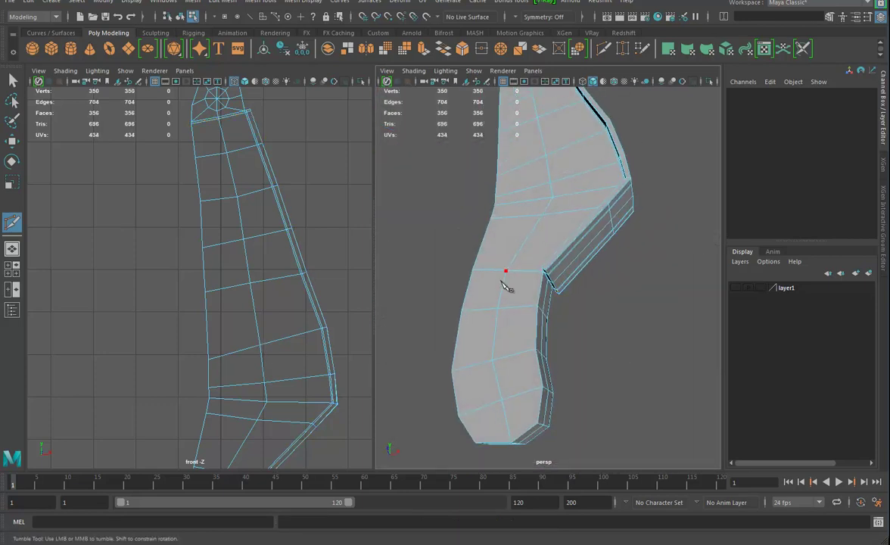
alt+right_drag(499, 284, 593, 295)
alt+drag(593, 295, 577, 264)
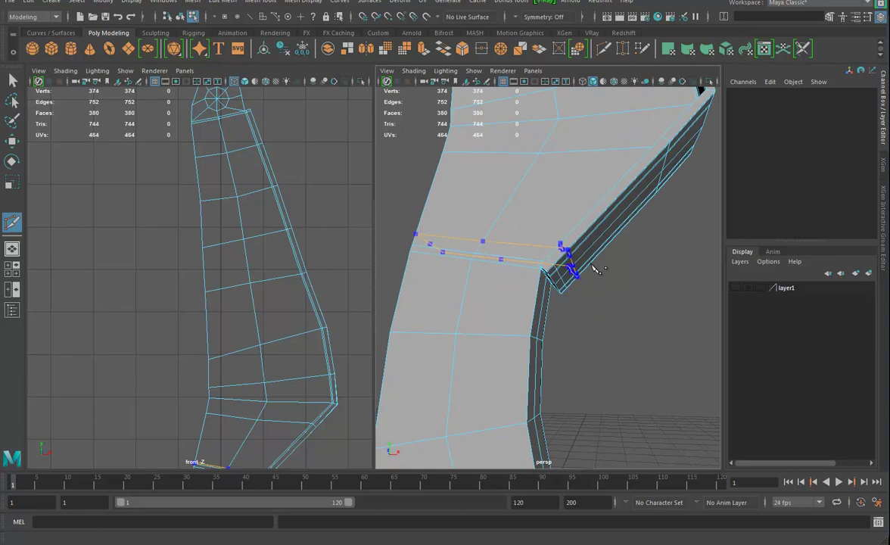
key(Return)
Step: Examine the smoothed boom in object mode, checking the flange and the pin section from several angles
scroll(589, 312, down, 6)
key(3)
click(11, 140)
right_drag(559, 183, 594, 165)
click(628, 285)
alt+drag(628, 285, 542, 320)
alt+right_drag(542, 320, 590, 324)
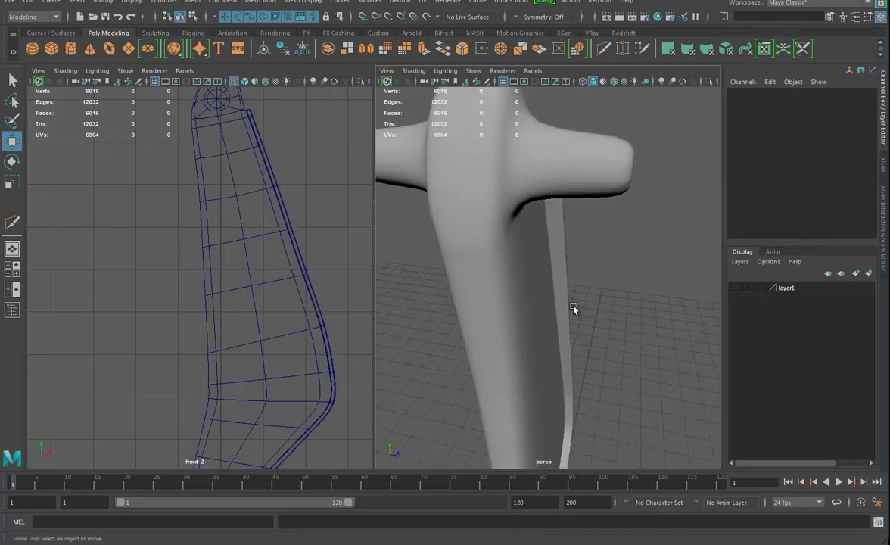
alt+drag(590, 324, 554, 245)
click(554, 244)
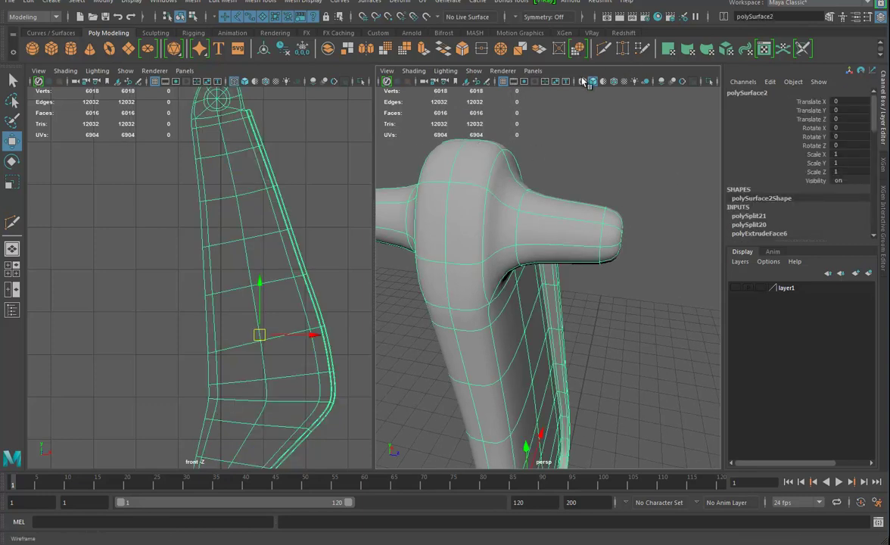
Step: Add the Insert Edge Loop tool to the shelf and insert supporting loops around the pivot pin near its ends and base
click(260, 1)
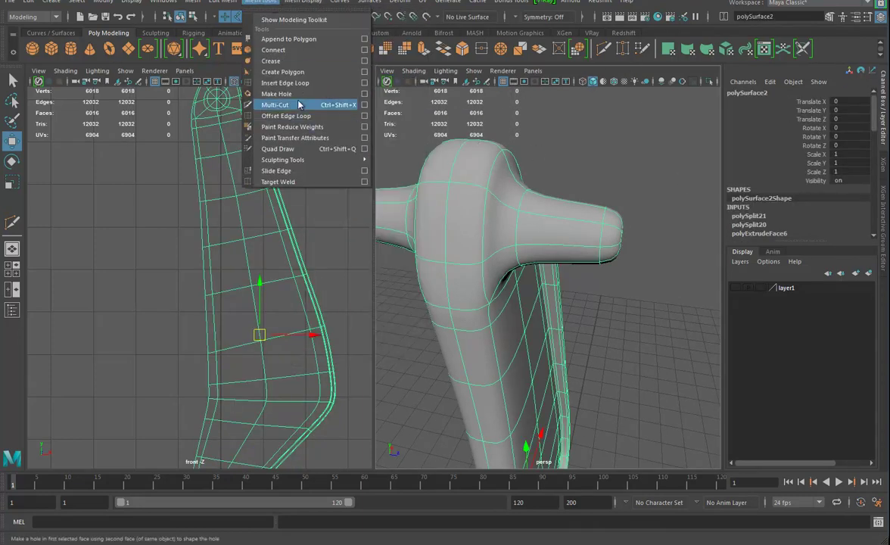
click(546, 241)
alt+drag(547, 240, 569, 205)
click(824, 50)
drag(643, 187, 588, 237)
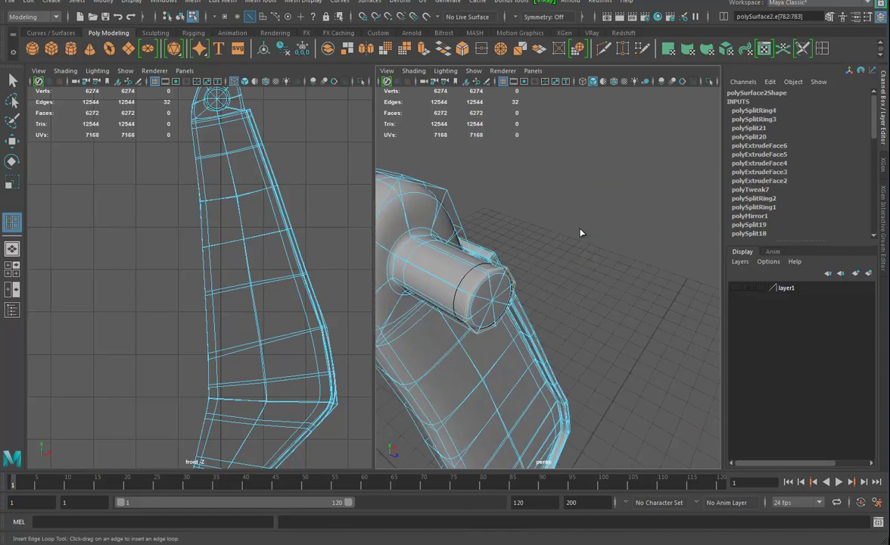
alt+right_drag(588, 236, 555, 248)
alt+drag(555, 248, 579, 254)
alt+middle_drag(579, 253, 678, 280)
drag(505, 202, 604, 210)
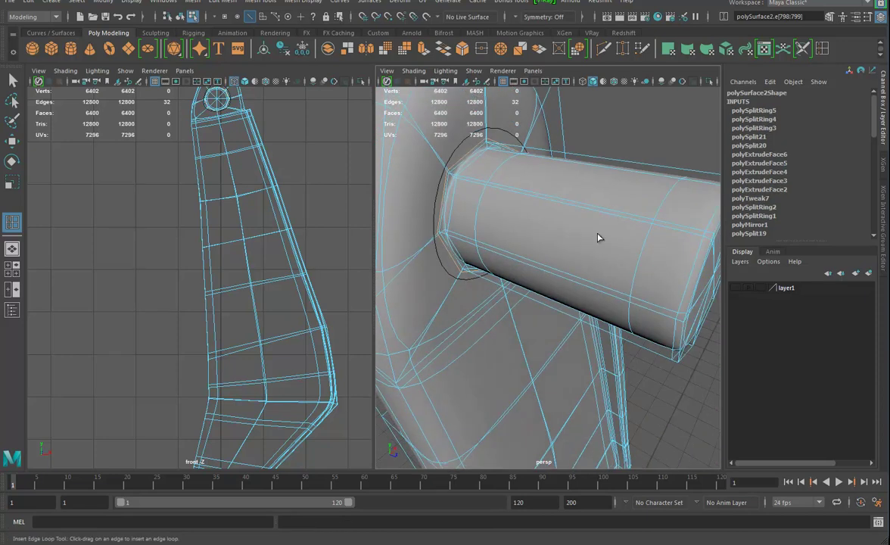
Step: Select the four middle shaft faces on each side of the boom and inset them using Extrude with an offset of 1.05
alt+right_drag(604, 225, 490, 251)
alt+drag(490, 250, 654, 259)
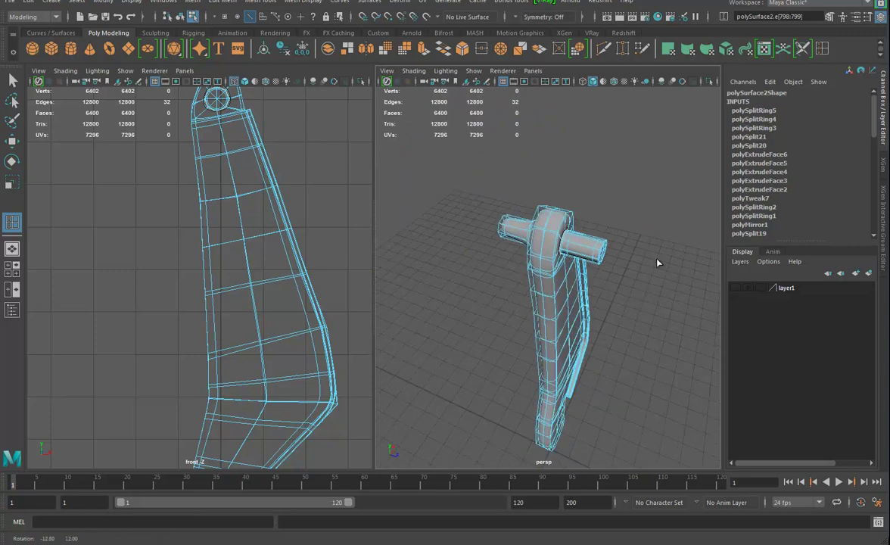
alt+right_drag(654, 259, 658, 270)
alt+drag(658, 270, 575, 302)
click(12, 144)
alt+right_drag(574, 302, 568, 399)
alt+drag(568, 399, 524, 298)
alt+drag(562, 263, 537, 314)
right_drag(544, 262, 548, 292)
mouse_move(542, 326)
alt+mouse_down()
mouse_move(551, 341)
mouse_move(519, 354)
mouse_move(743, 348)
mouse_move(548, 336)
alt+mouse_up()
key(ctrl+e)
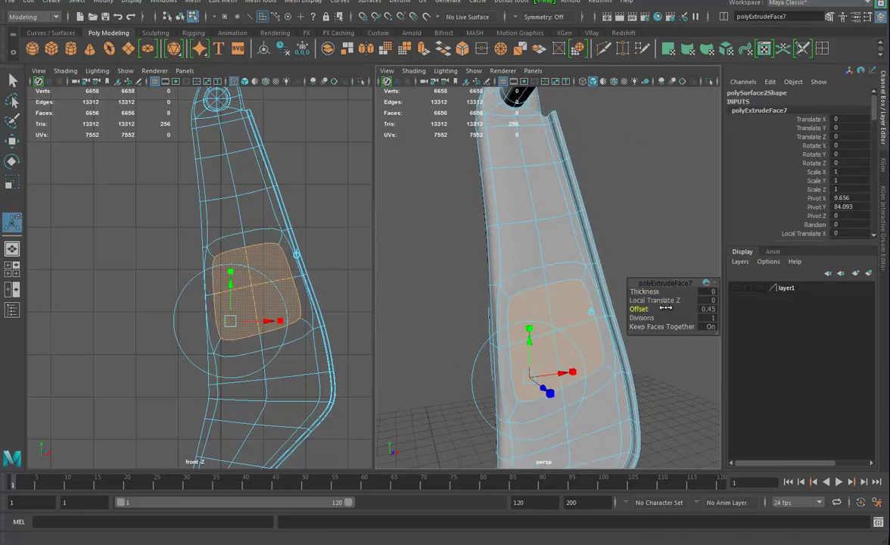
key(1)
drag(642, 309, 652, 309)
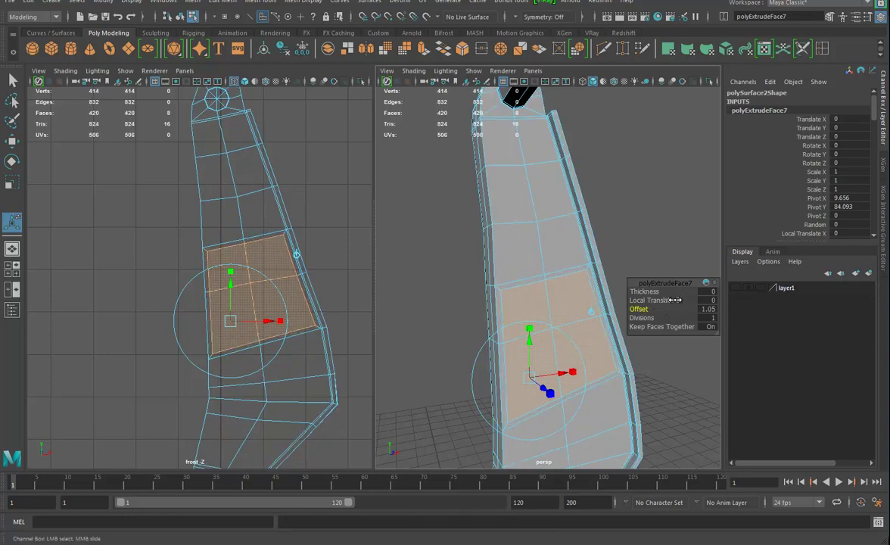
Step: Delete the inset faces on both sides and bridge the two open border loops to form a window through the boom
alt+drag(603, 359, 560, 387)
key(Delete)
right_drag(559, 262, 570, 230)
click(564, 371)
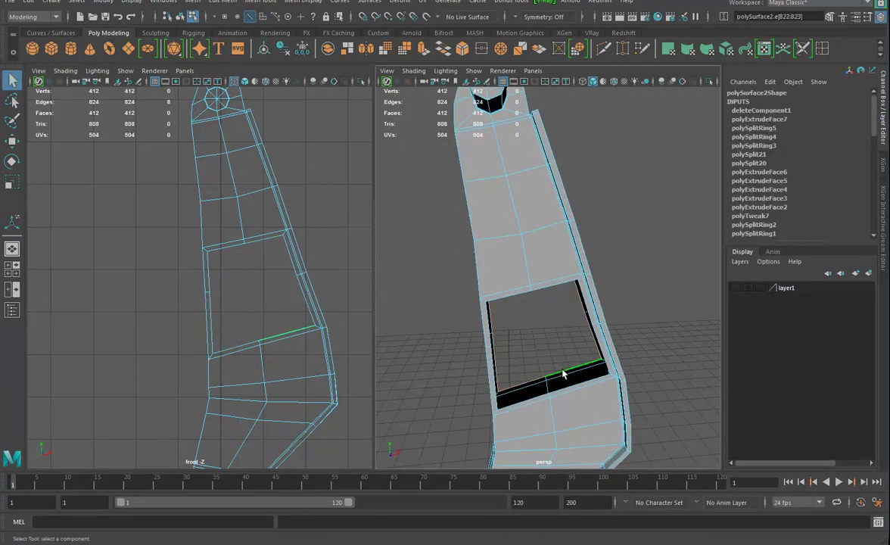
double_click(584, 385)
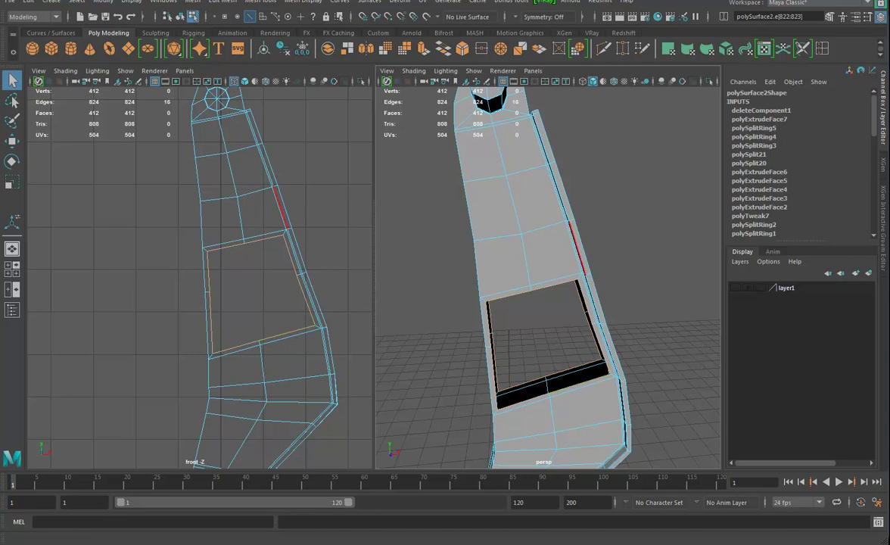
click(217, 2)
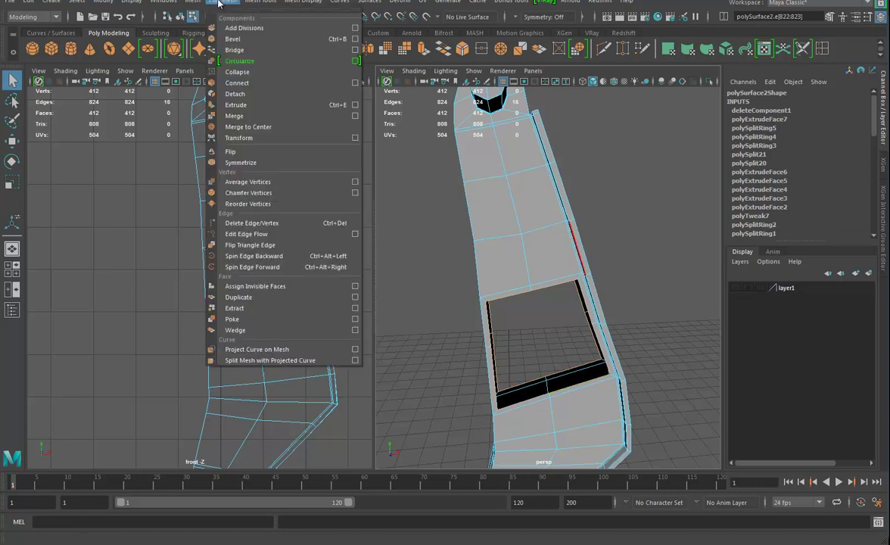
click(231, 49)
Step: Select the four shaft faces above the window on each side of the boom and inset them using Extrude with an offset of 1.12
alt+drag(529, 246, 478, 312)
click(508, 209)
right_drag(483, 262, 484, 290)
alt+drag(477, 280, 462, 310)
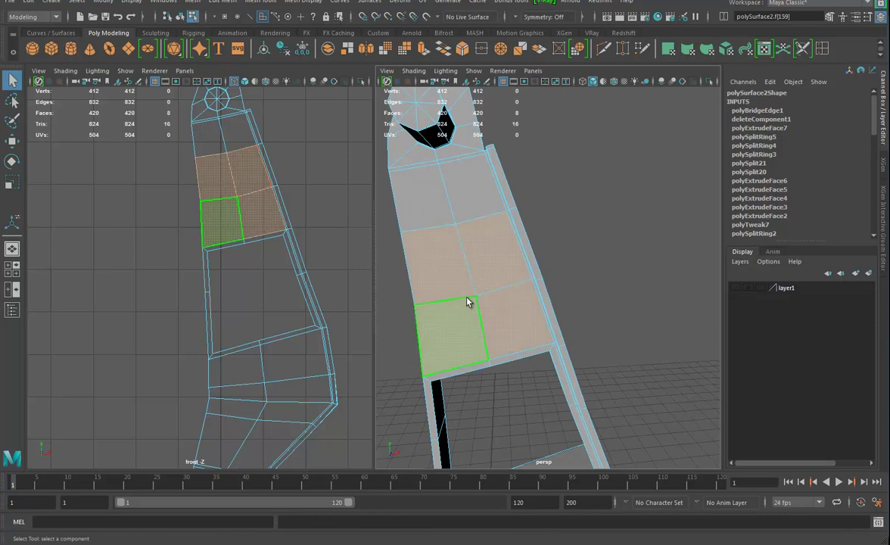
key(ctrl+e)
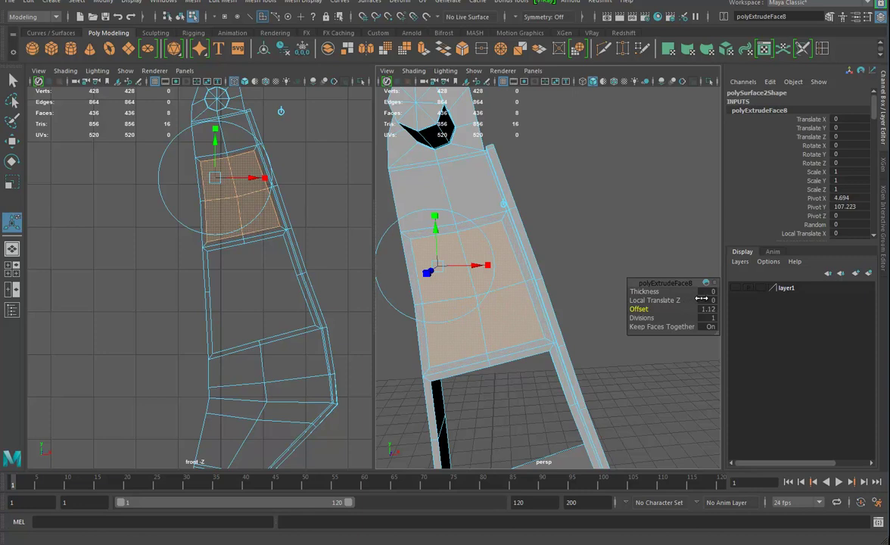
Step: Delete the inset faces above the first window and bridge their two open border loops to form an upper window through the boom
key(Delete)
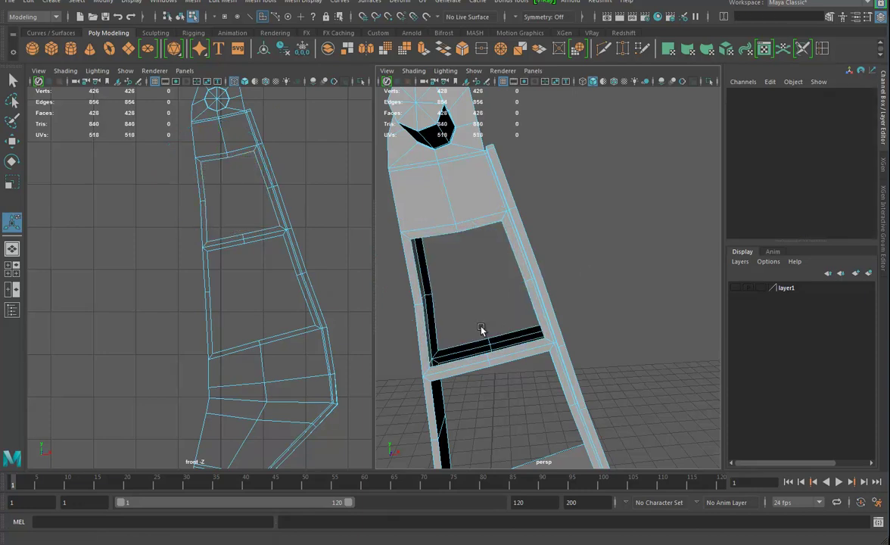
alt+drag(471, 347, 500, 352)
right_drag(506, 263, 513, 237)
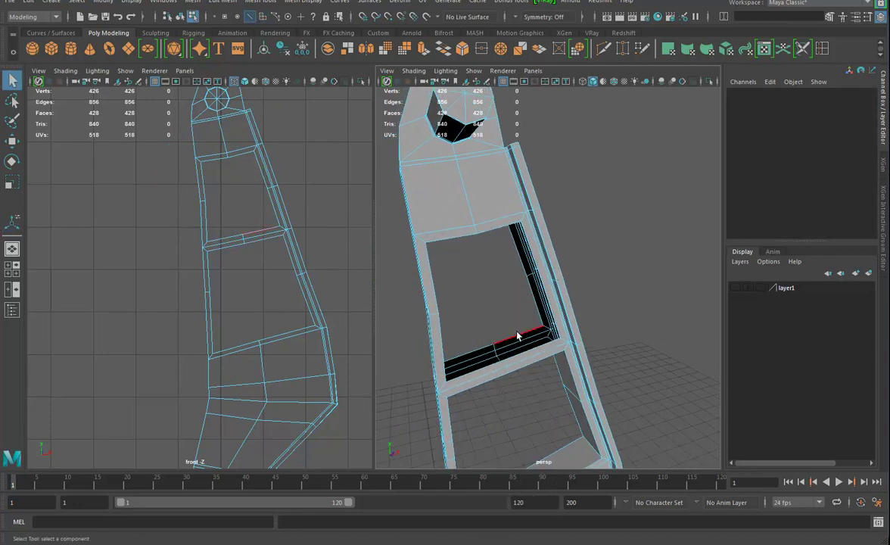
double_click(517, 338)
alt+drag(558, 365, 561, 362)
click(222, 2)
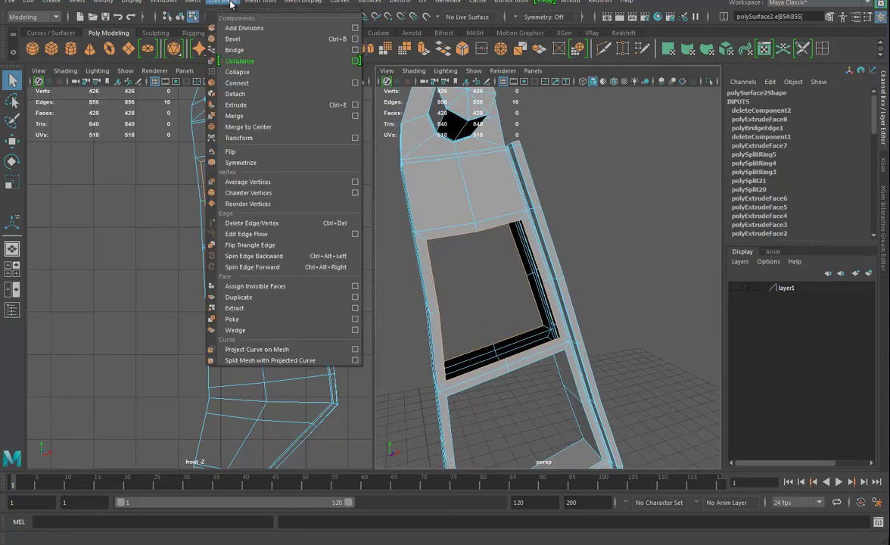
click(224, 50)
Step: Select the four faces at the boom's lower bend on each side and inset them using Extrude with an offset of 1.14
alt+drag(523, 233, 576, 280)
alt+right_drag(576, 280, 453, 207)
alt+drag(453, 206, 520, 282)
alt+middle_drag(521, 283, 516, 243)
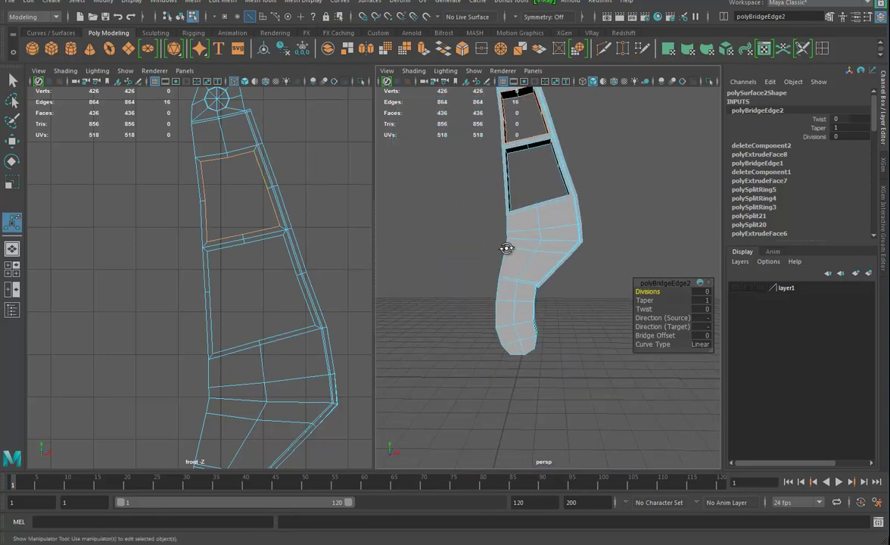
alt+right_drag(516, 243, 590, 225)
alt+middle_drag(591, 225, 568, 262)
alt+right_drag(568, 263, 595, 264)
alt+drag(594, 264, 544, 273)
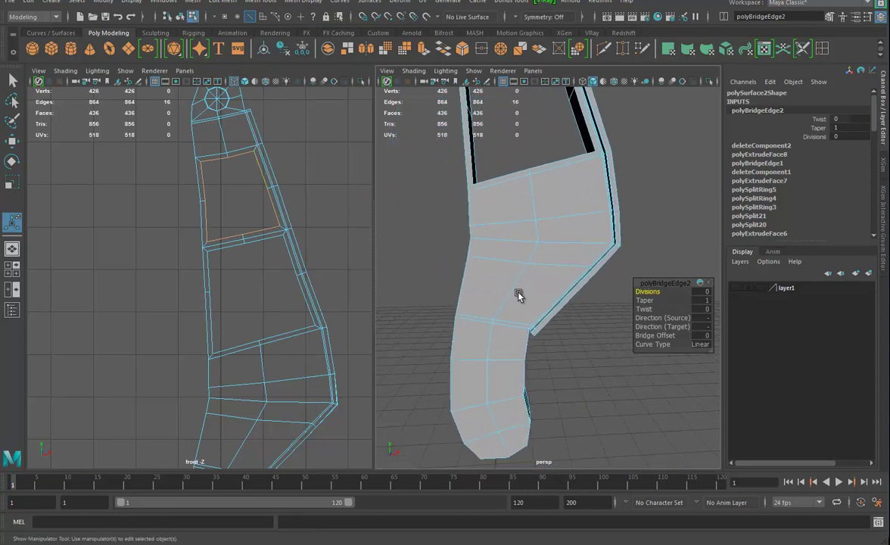
right_drag(539, 269, 548, 292)
key(q)
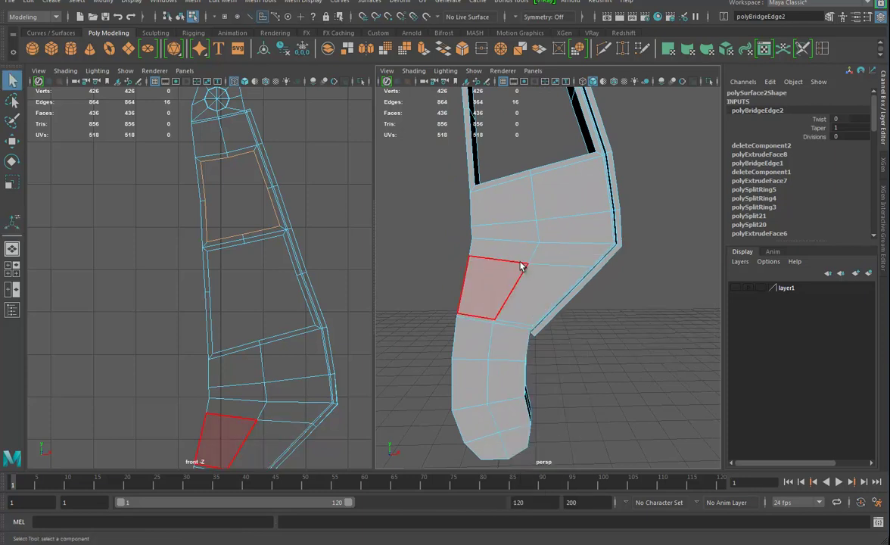
double_click(517, 259)
key(ctrl+e)
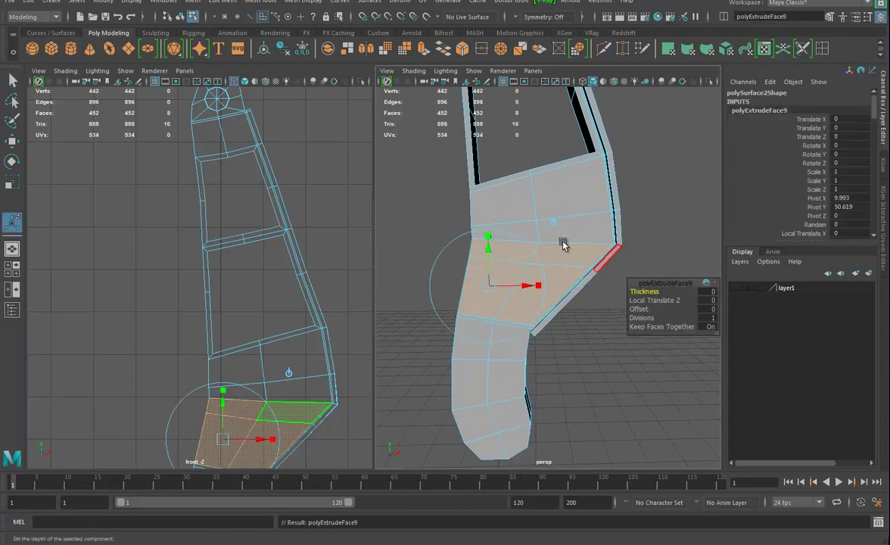
mouse_move(484, 296)
alt+mouse_down()
mouse_move(654, 304)
mouse_move(492, 297)
alt+mouse_up()
drag(642, 309, 685, 300)
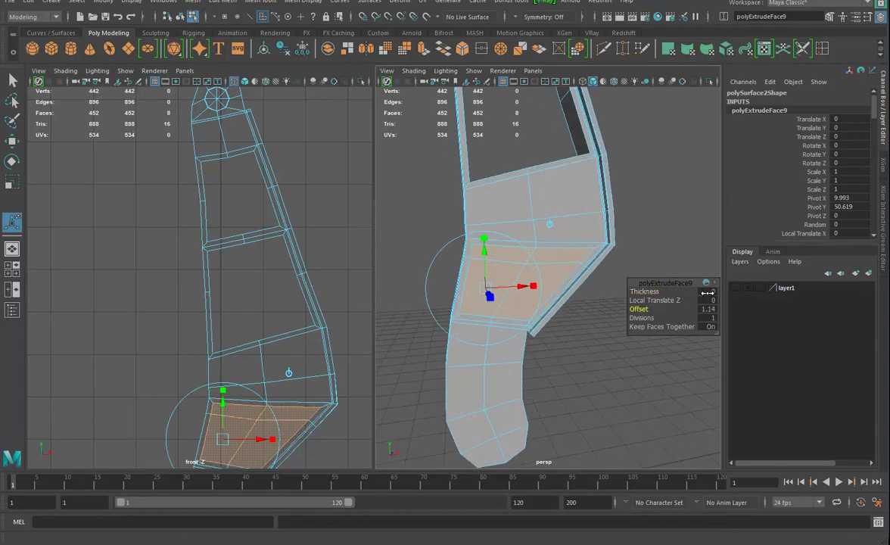
Step: Delete the inset faces at the lower bend and bridge the two open border loops to form a window there
key(Delete)
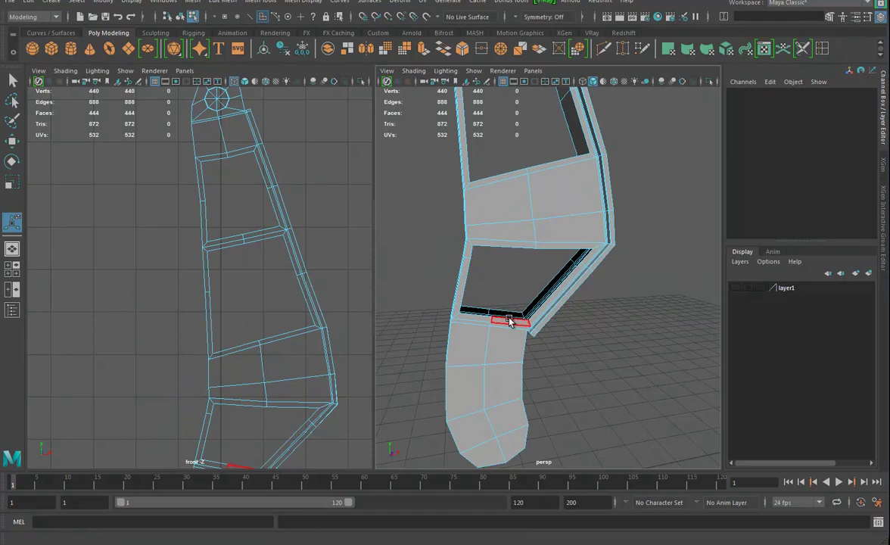
right_drag(508, 277, 509, 254)
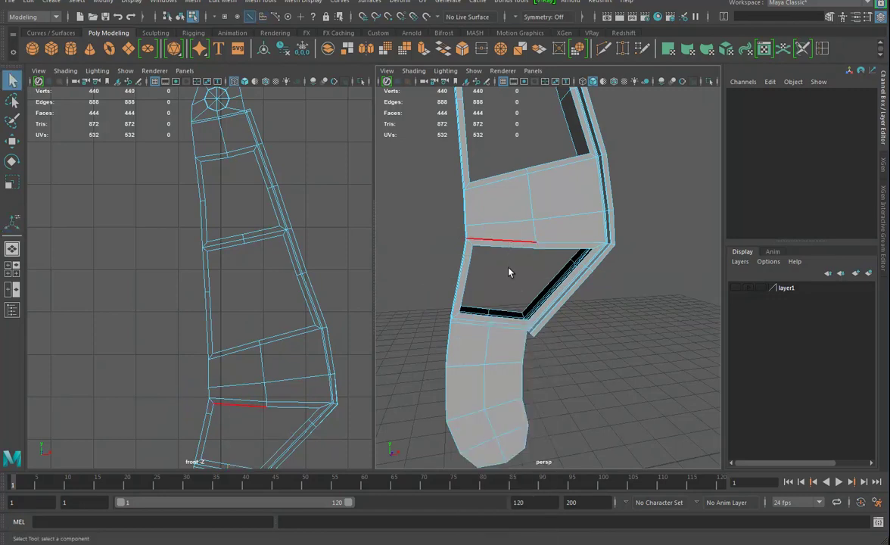
click(512, 316)
alt+drag(551, 302, 581, 180)
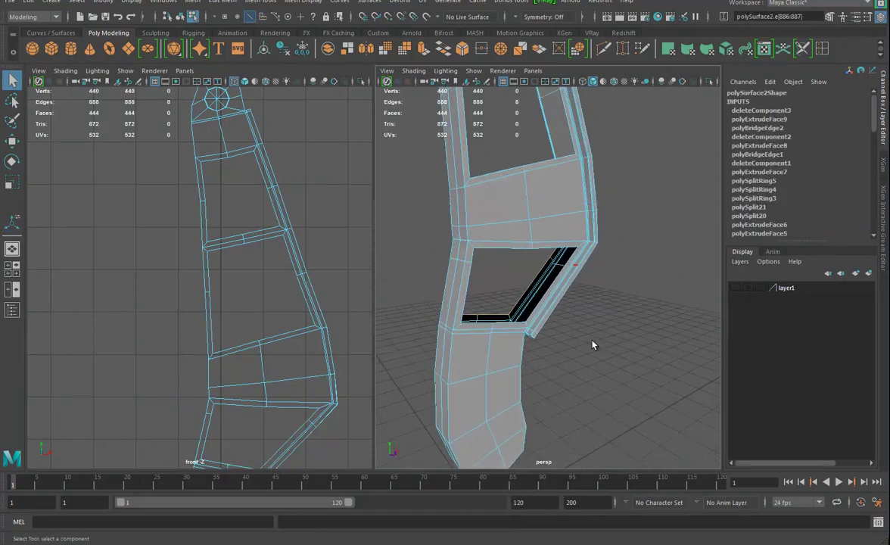
right_drag(507, 214, 468, 229)
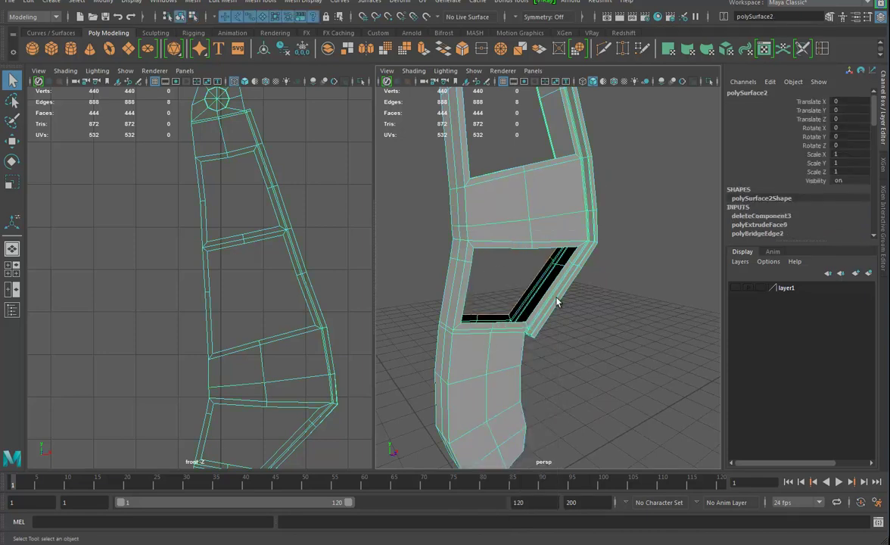
click(403, 232)
click(479, 233)
click(192, 4)
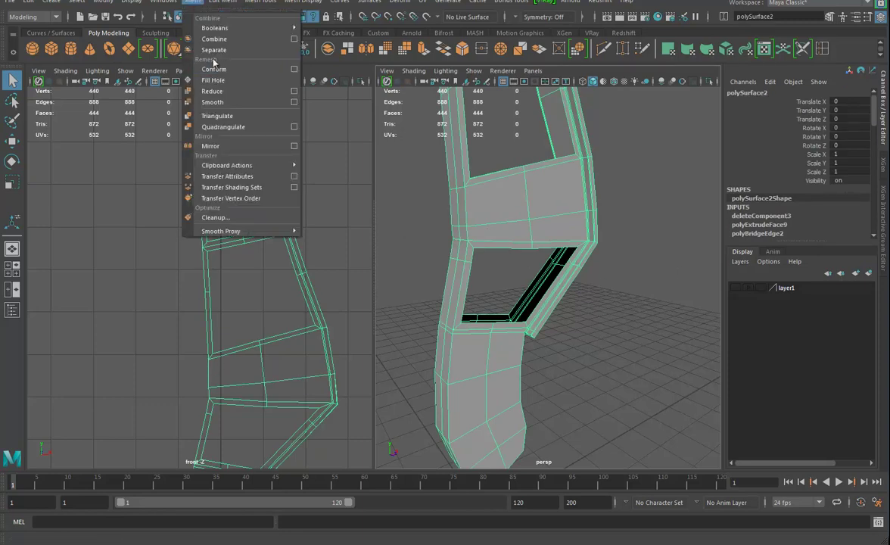
mouse_move(223, 2)
click(229, 50)
Step: Select the four faces between the middle and lowest windows on each side and inset them using Extrude with an offset of 1.29
alt+drag(537, 359, 568, 355)
right_drag(547, 307, 558, 276)
mouse_move(542, 329)
alt+mouse_down()
mouse_move(580, 348)
mouse_move(527, 321)
alt+mouse_up()
alt+drag(568, 286, 533, 234)
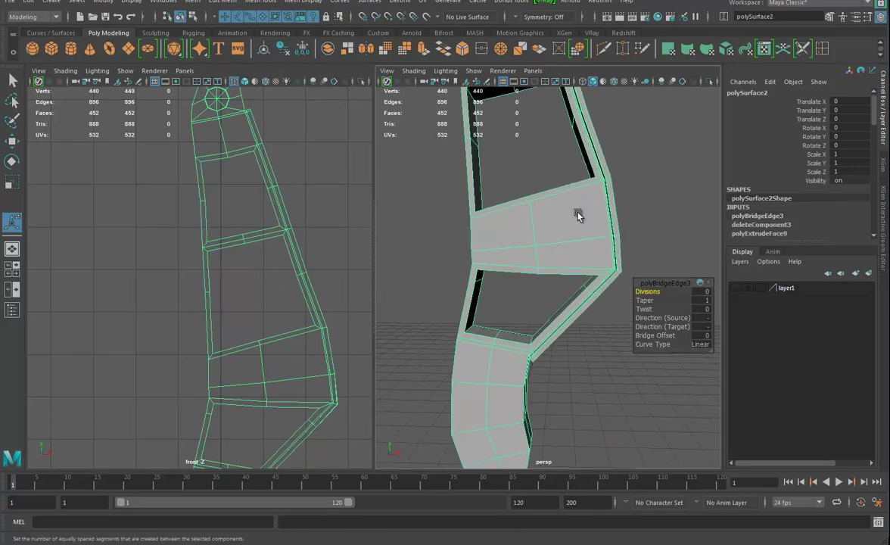
alt+drag(521, 324, 543, 272)
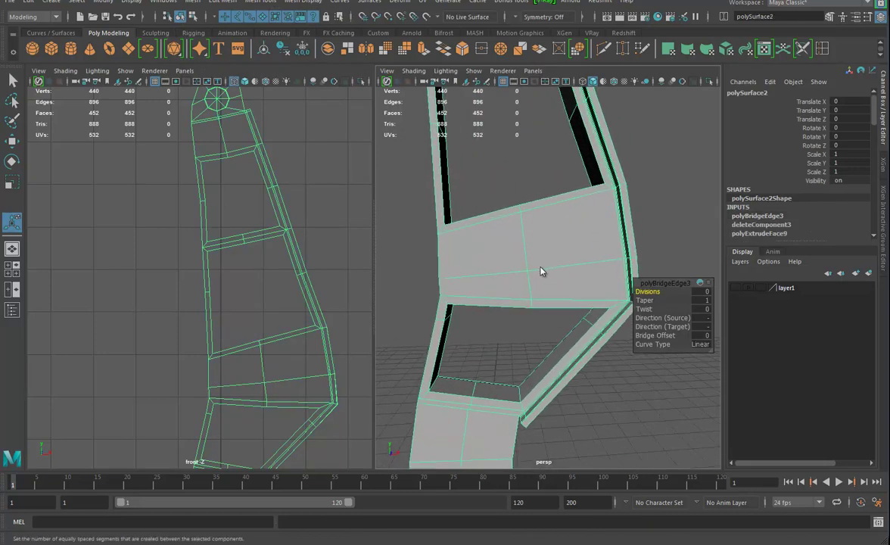
key(q)
key(F11)
click(536, 260)
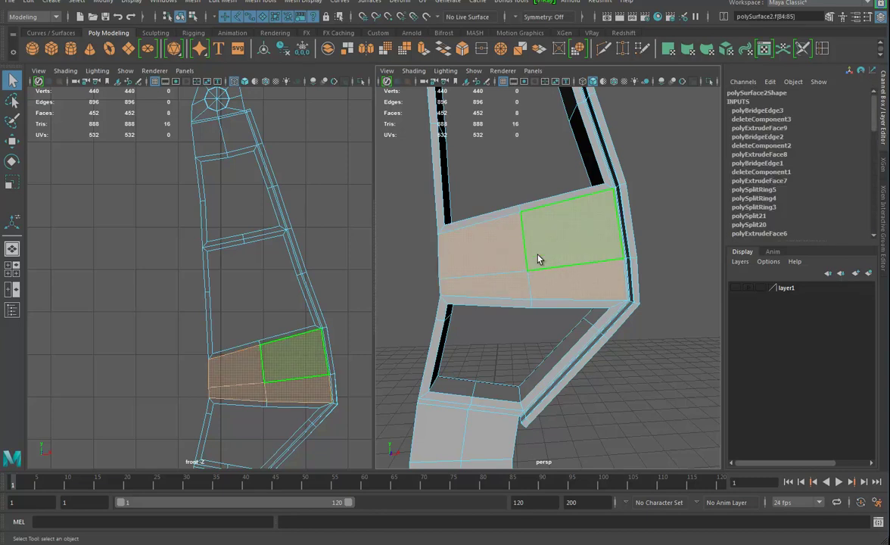
key(ctrl+e)
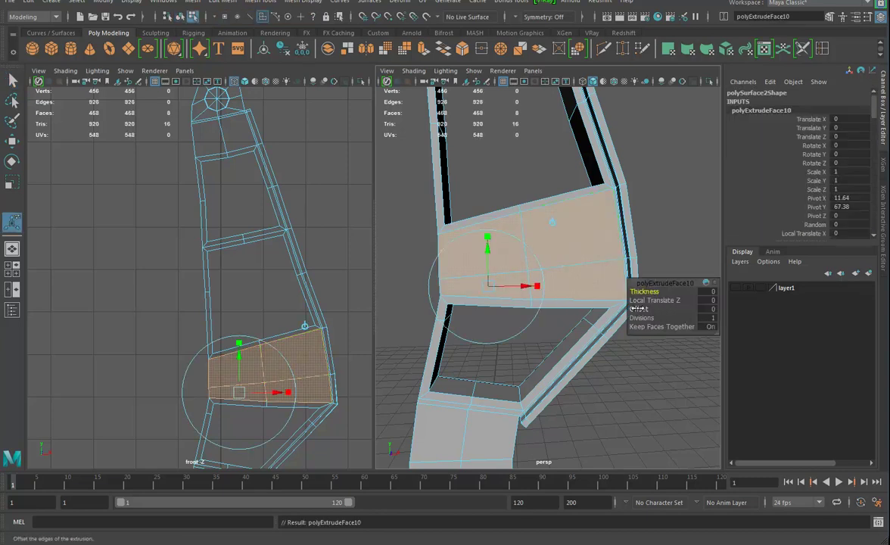
drag(647, 306, 675, 303)
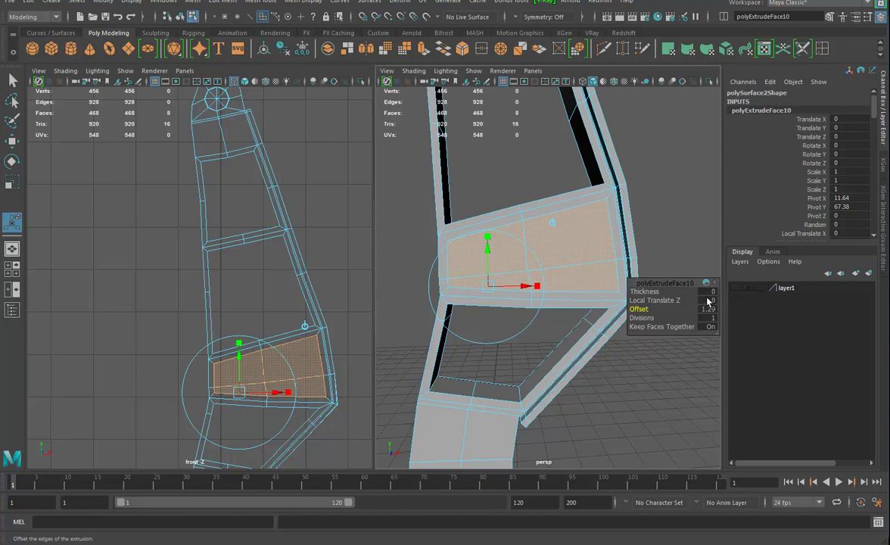
Step: Delete the inset faces between the middle and lowest windows and bridge their open borders to form a fourth window
key(Delete)
right_drag(627, 231, 681, 209)
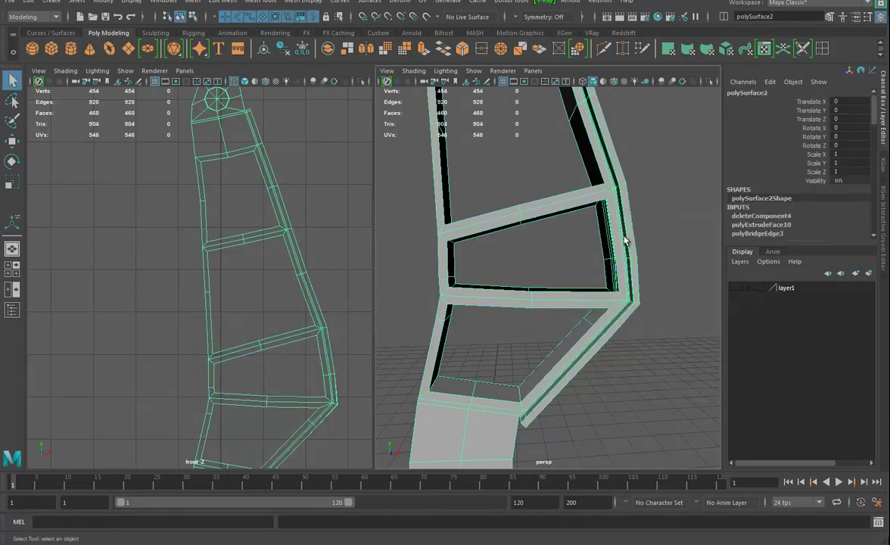
alt+drag(636, 266, 604, 292)
right_drag(561, 262, 563, 288)
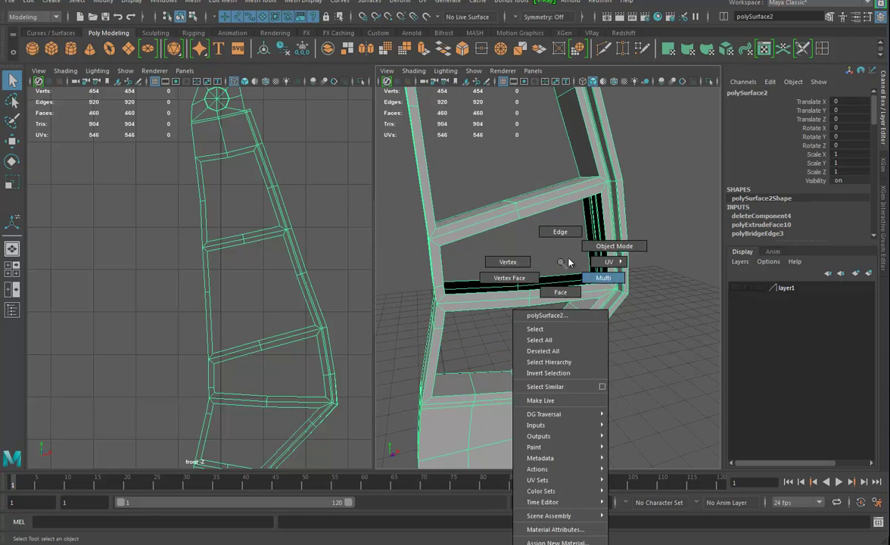
right_drag(560, 232, 560, 232)
click(540, 284)
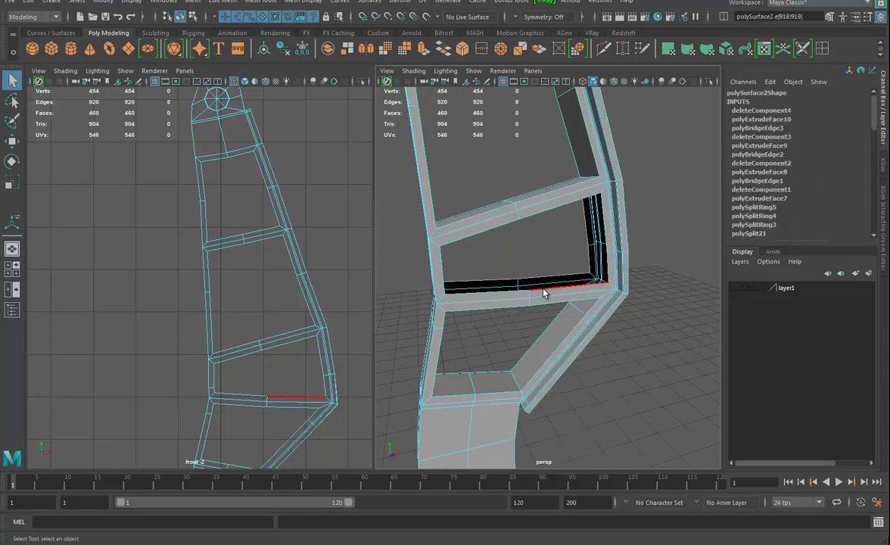
click(222, 1)
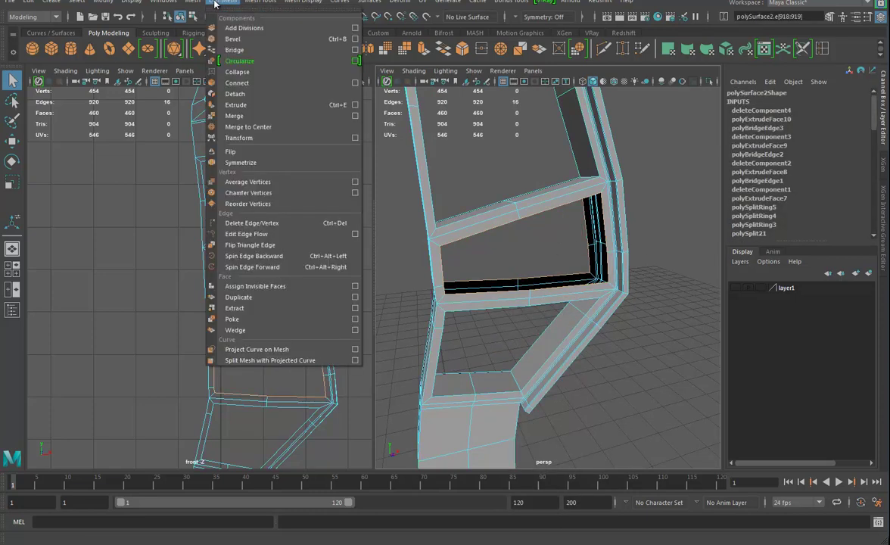
click(250, 35)
Step: Return the boom to object mode, restart the Insert Edge Loop tool and turn on the smooth mesh preview
scroll(458, 288, down, 3)
alt+drag(458, 288, 584, 286)
alt+right_drag(585, 286, 509, 324)
alt+drag(508, 324, 556, 233)
right_drag(555, 232, 586, 222)
alt+drag(562, 257, 524, 314)
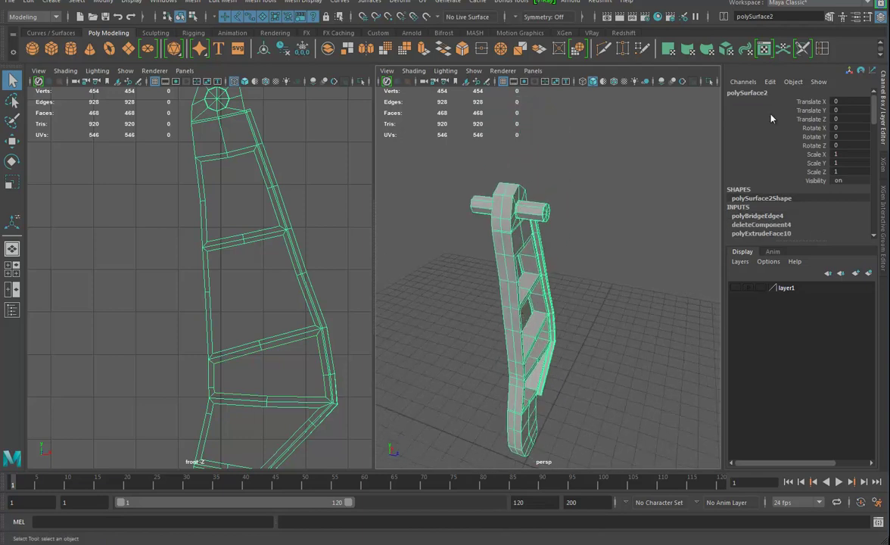
alt+right_drag(572, 202, 629, 215)
key(g)
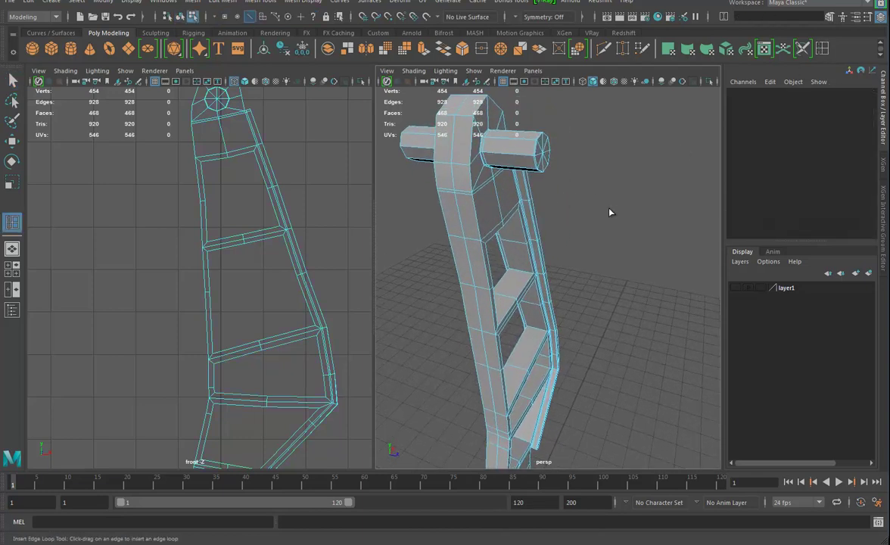
key(3)
alt+middle_drag(491, 228, 470, 303)
alt+right_drag(431, 302, 469, 296)
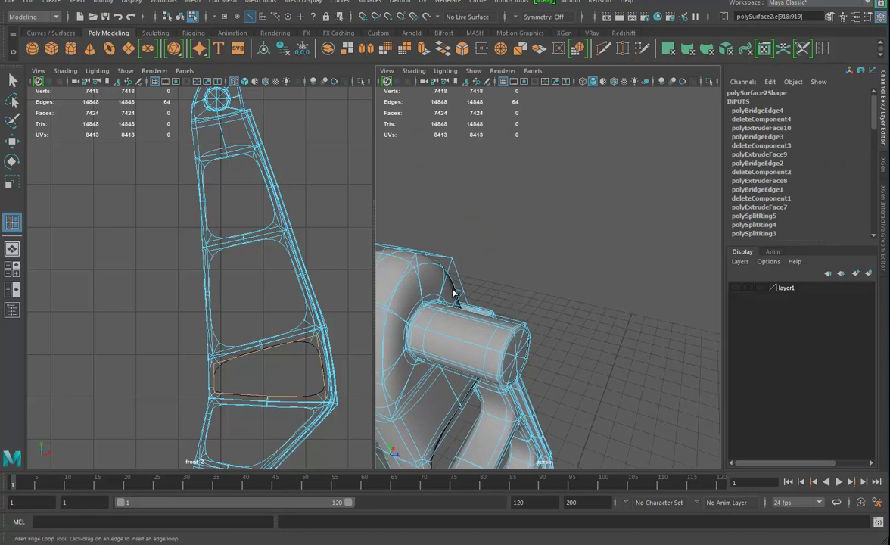
Step: Insert supporting edge loops along the edge of the boom's narrow side and around the pivot pin's head section
alt+drag(470, 296, 514, 246)
click(495, 225)
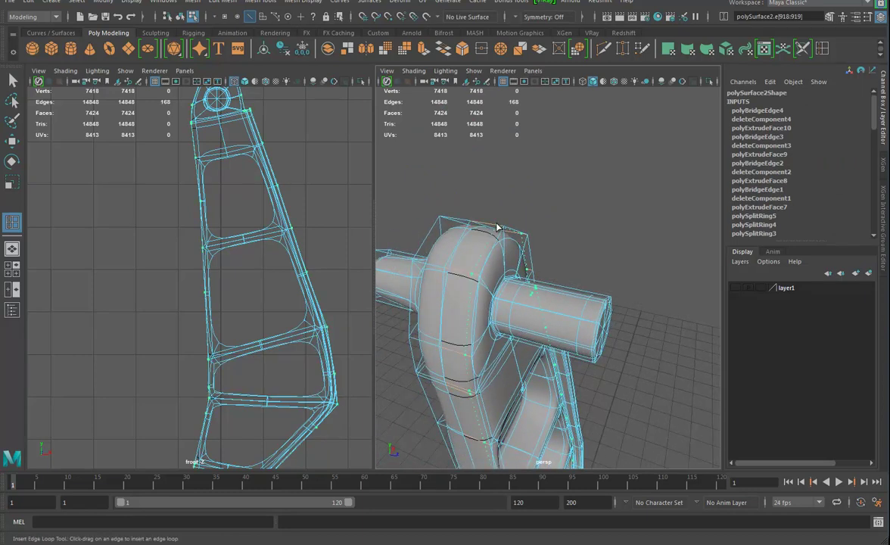
click(500, 228)
alt+drag(496, 273, 483, 222)
click(483, 210)
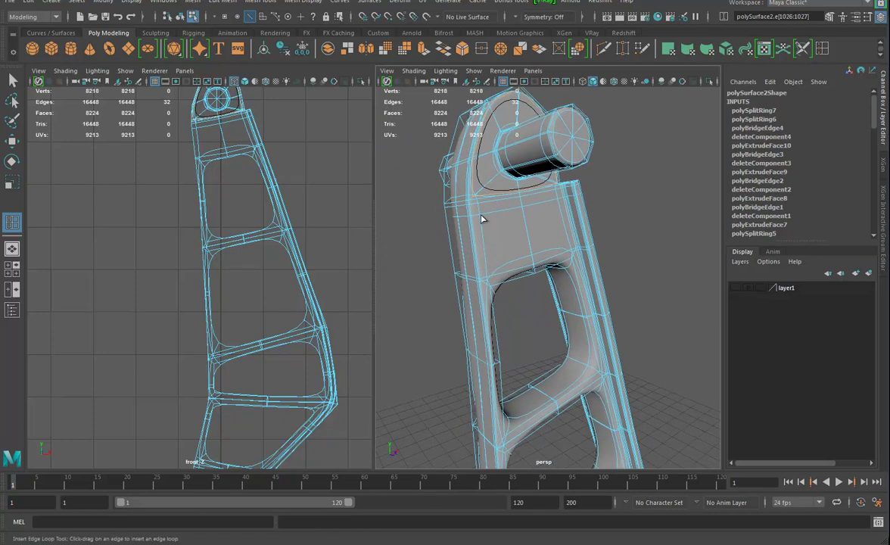
Step: Insert supporting edge loops across the boom's thin rail just above and below the crossbar between the upper two windows
key(F8)
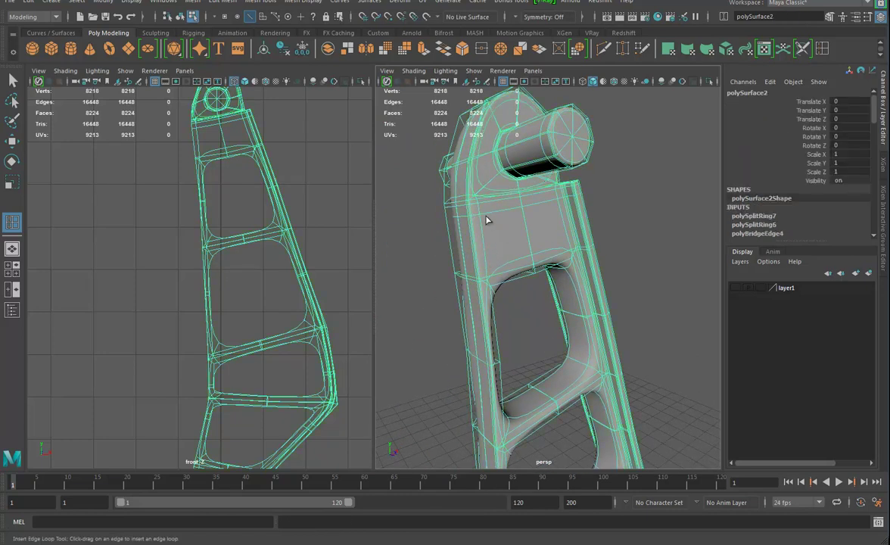
alt+drag(479, 220, 499, 332)
alt+middle_drag(502, 348, 501, 183)
mouse_move(534, 314)
alt+middle_down()
mouse_move(530, 256)
mouse_move(530, 311)
alt+middle_up()
alt+drag(530, 311, 453, 267)
alt+right_drag(453, 266, 489, 262)
alt+middle_drag(490, 263, 534, 309)
drag(460, 197, 463, 199)
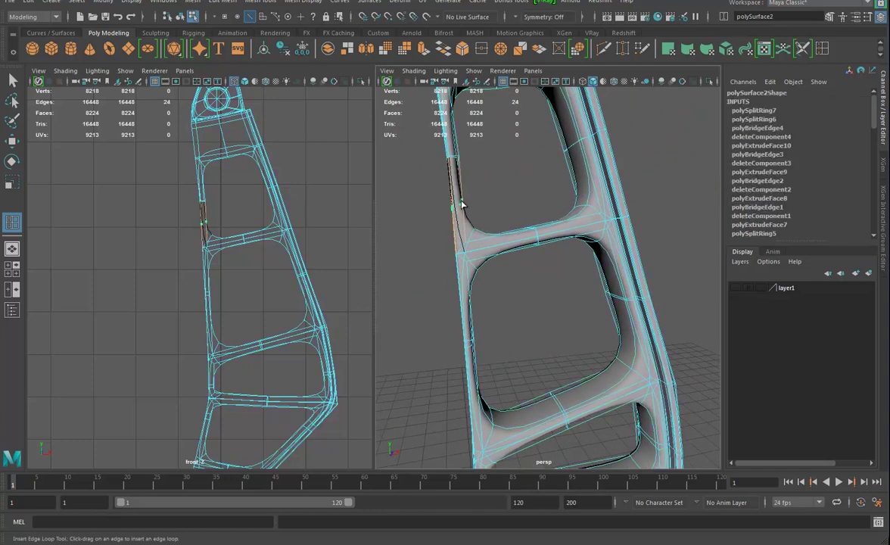
click(469, 241)
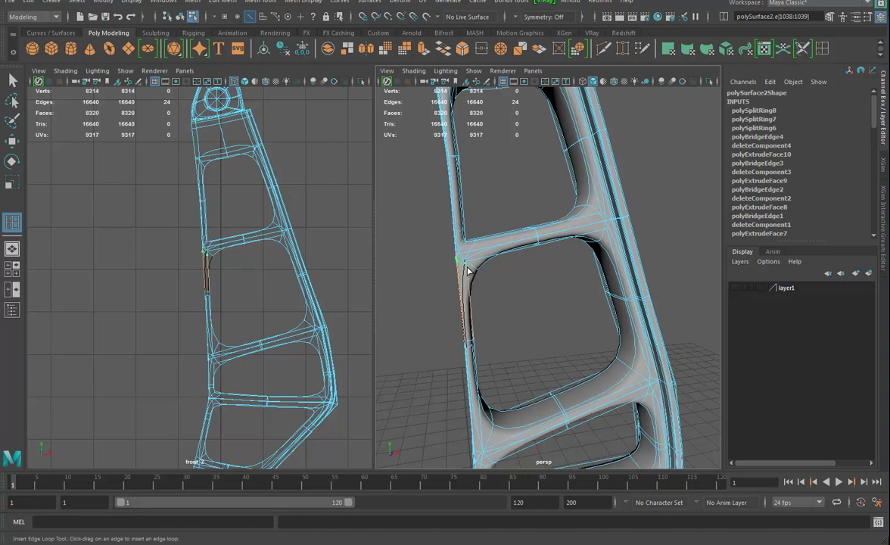
click(467, 270)
Step: Insert supporting edge loops at the thin rail's joint with the next crossbar down and near both ends of that crossbar
alt+drag(489, 284, 498, 306)
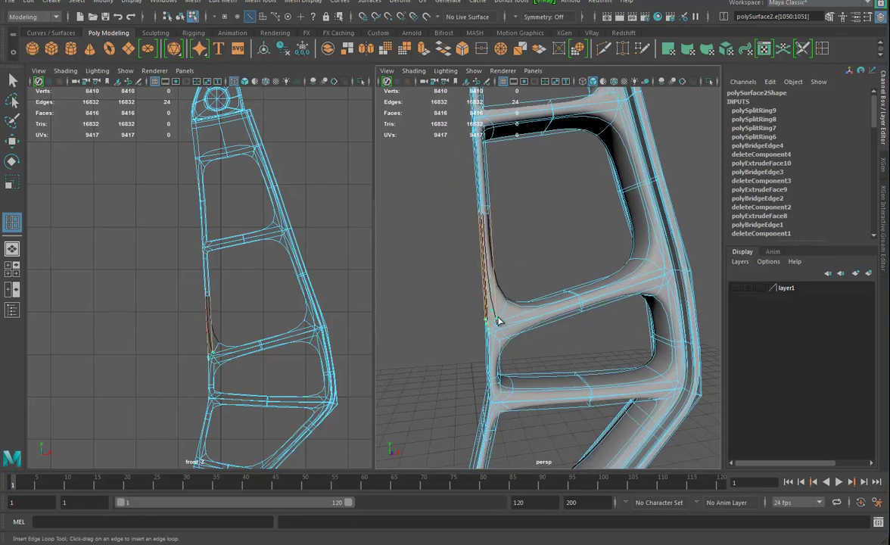
click(494, 317)
click(506, 324)
alt+drag(507, 324, 631, 290)
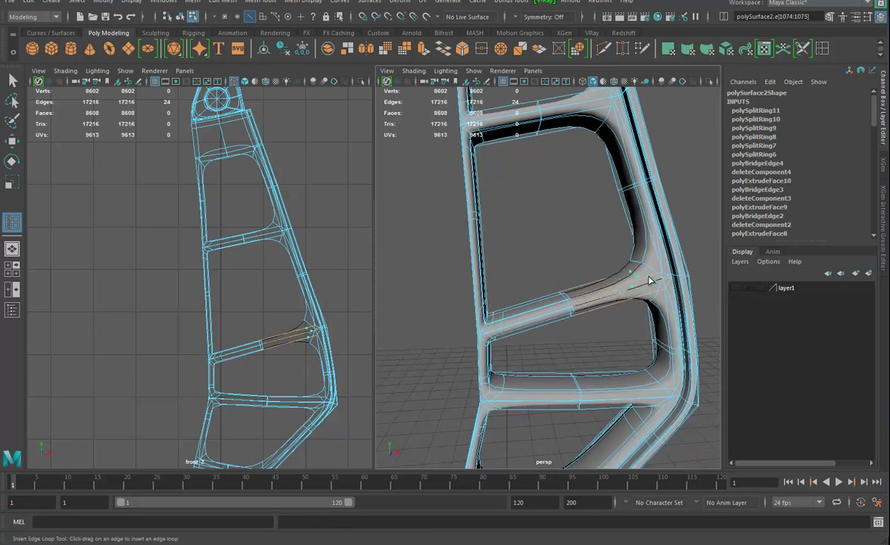
click(657, 281)
alt+drag(681, 259, 586, 292)
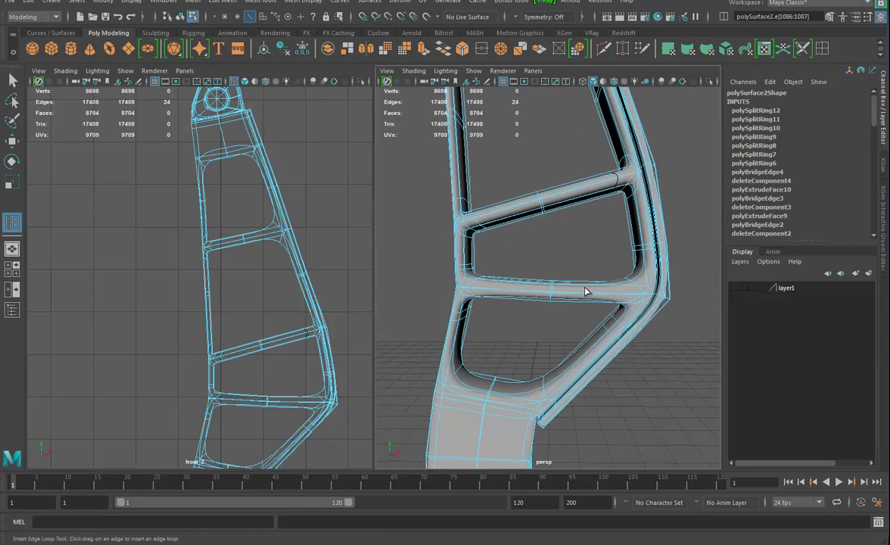
Step: Insert supporting edge loops at both ends of the lowest crossbar and at the bottom corners of the lowest window
click(642, 298)
click(468, 288)
alt+drag(473, 339, 478, 359)
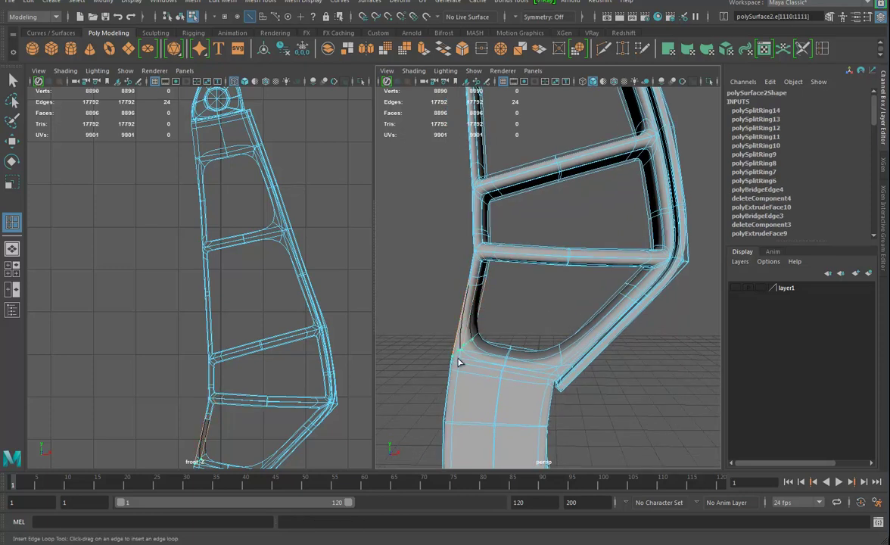
click(461, 355)
alt+drag(513, 375, 607, 302)
click(593, 353)
click(576, 374)
Step: Insert supporting edge loops just below the two upper corners of the boom's topmost window
alt+right_drag(443, 239, 477, 271)
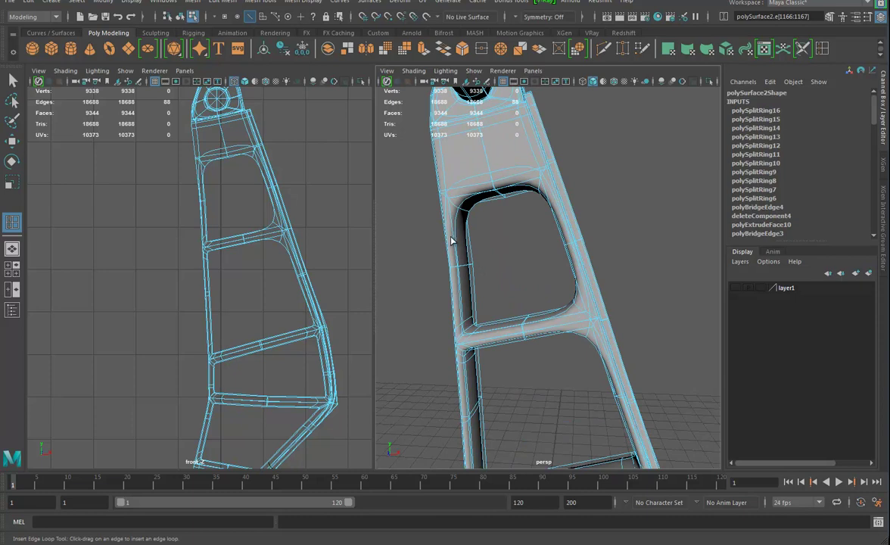
click(448, 199)
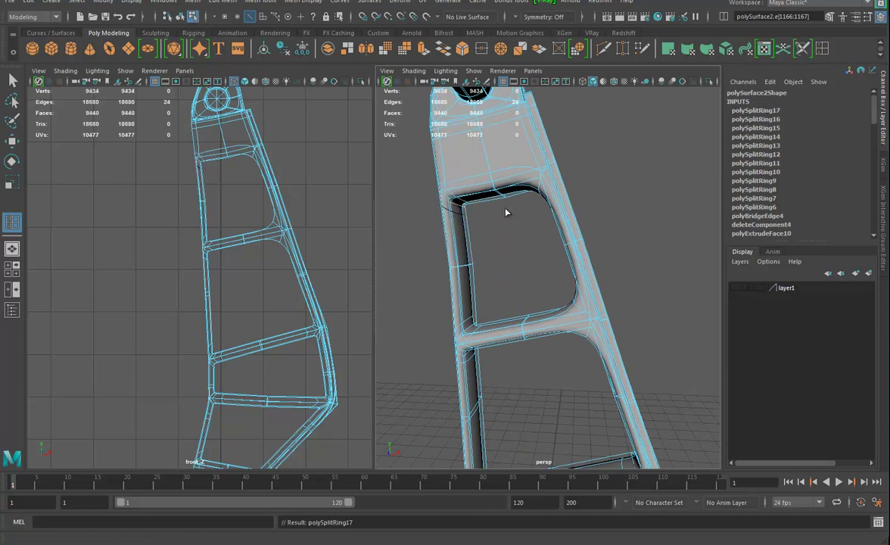
click(550, 198)
alt+drag(558, 216, 565, 233)
key(ctrl+z)
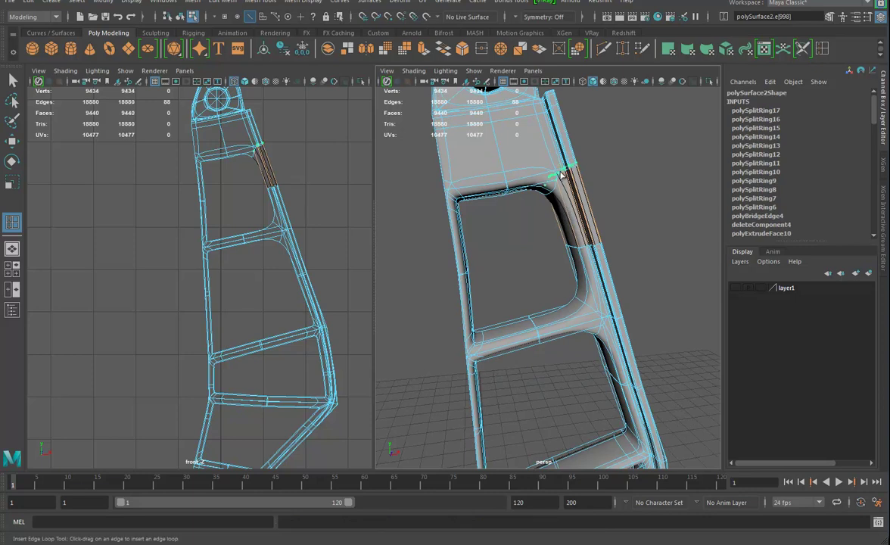
click(569, 180)
scroll(471, 236, down, 5)
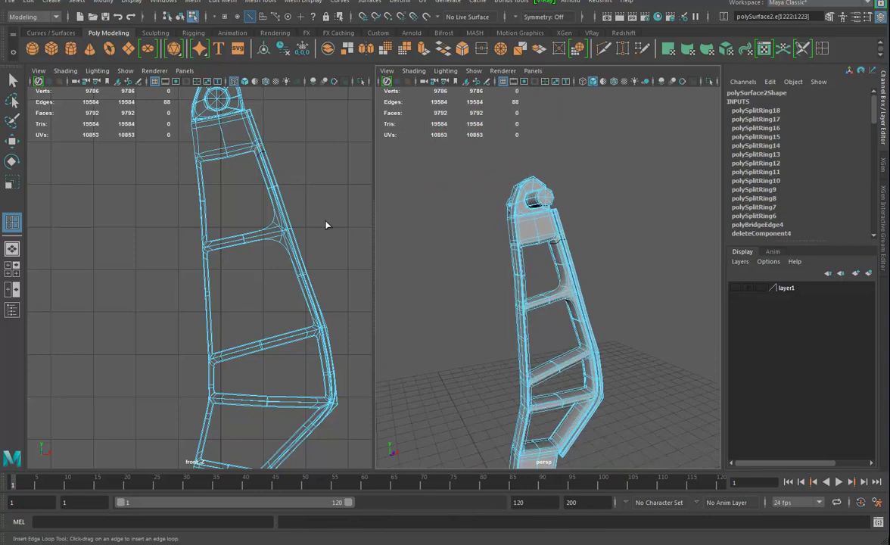
Step: Leave the Insert Edge Loop tool, return the boom to object mode and deselect it
click(14, 146)
right_drag(522, 220, 558, 203)
click(644, 308)
alt+drag(644, 309, 632, 277)
alt+drag(562, 368, 533, 363)
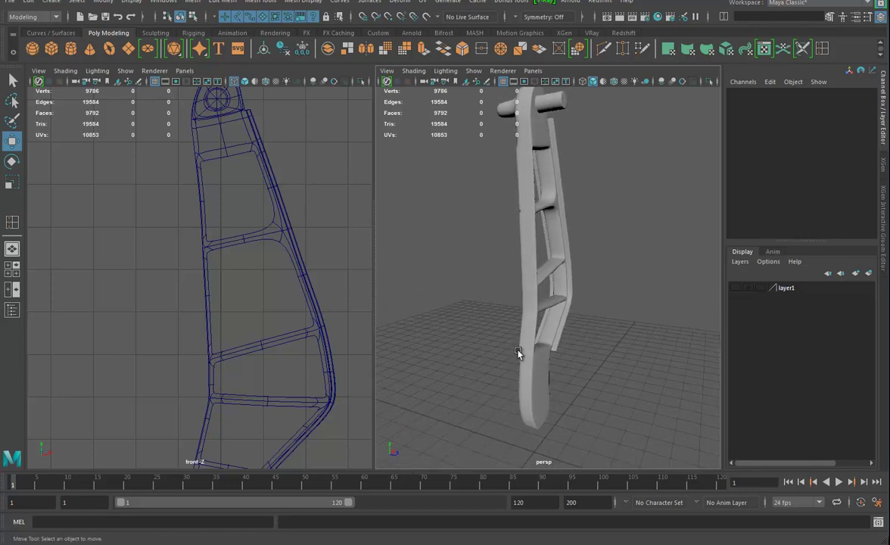
Step: Select the vertices of the boom's solid lower end and turn on soft selection with a falloff radius of about 83
right_drag(528, 262, 483, 263)
alt+drag(547, 334, 479, 401)
alt+drag(573, 371, 586, 344)
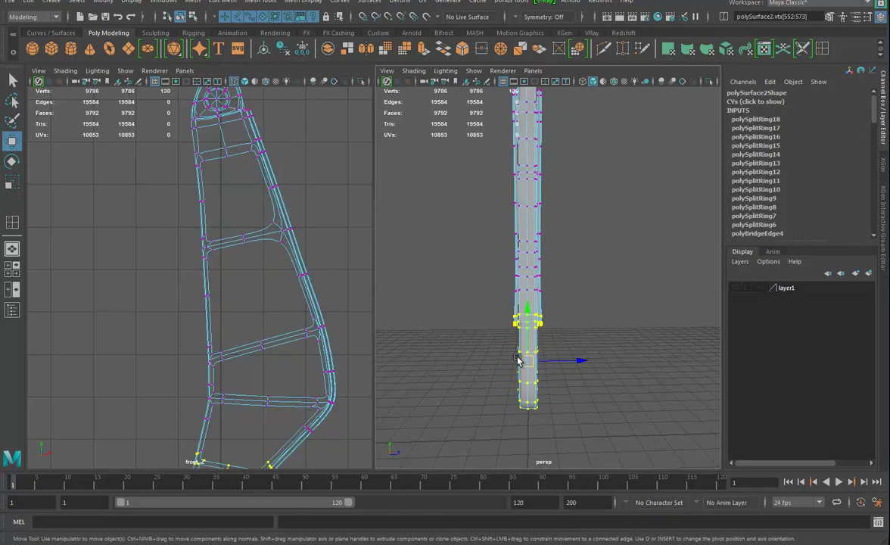
key(b)
drag(515, 360, 733, 342)
drag(553, 376, 735, 358)
Step: Reset the Move tool's soft selection settings and turn on the viewport color for the falloff
double_click(12, 142)
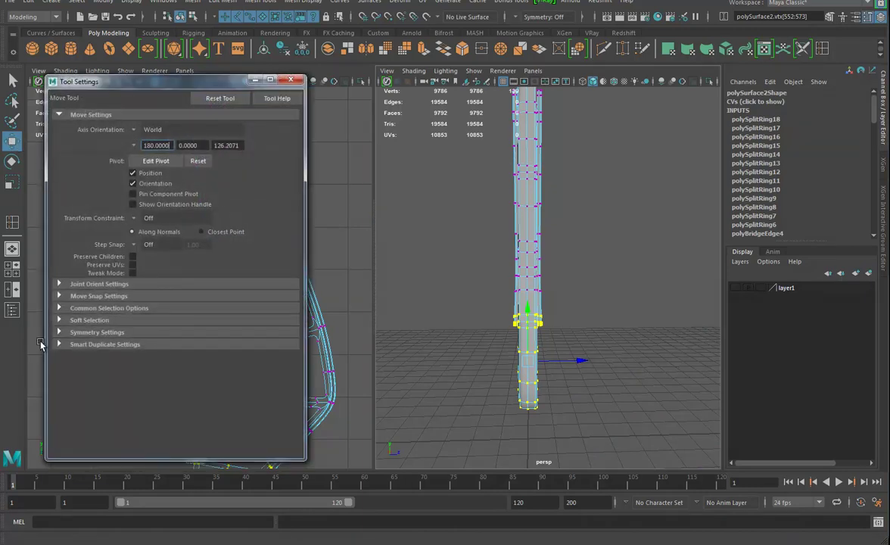
click(76, 321)
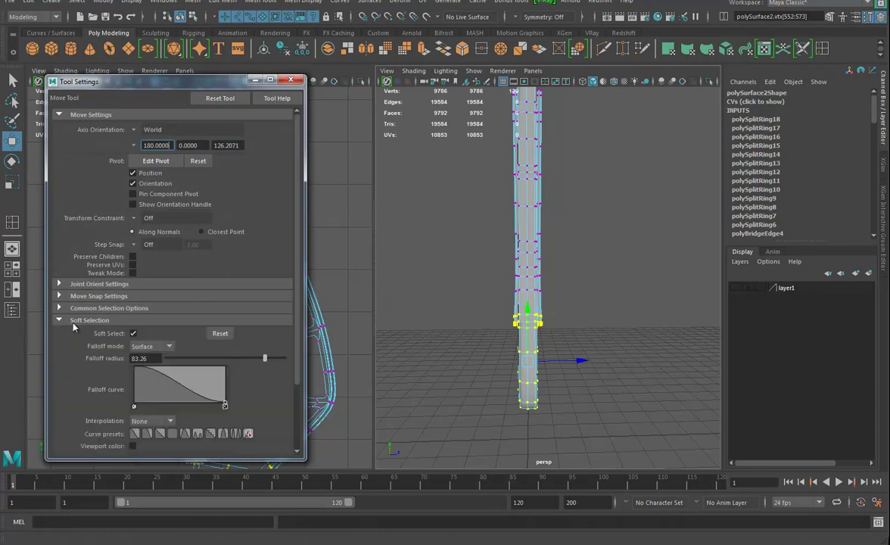
click(219, 334)
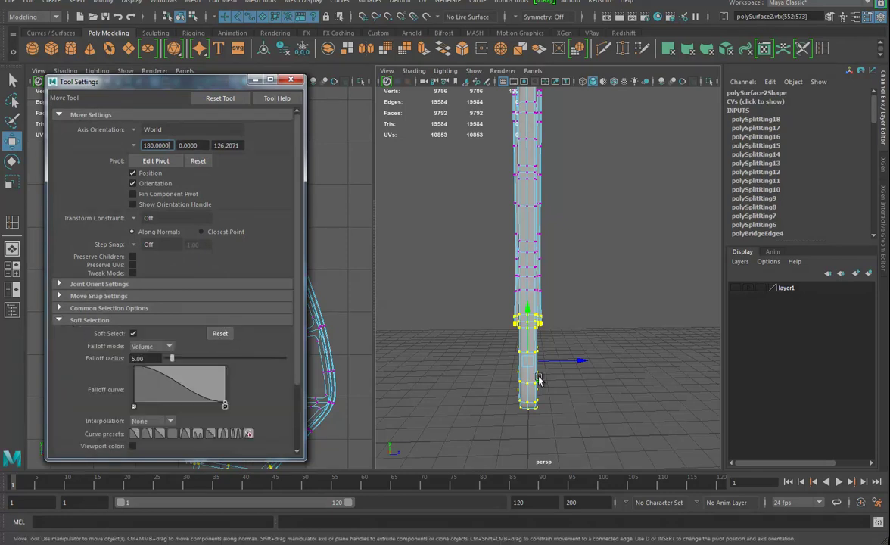
drag(572, 367, 527, 393)
key(ctrl+z)
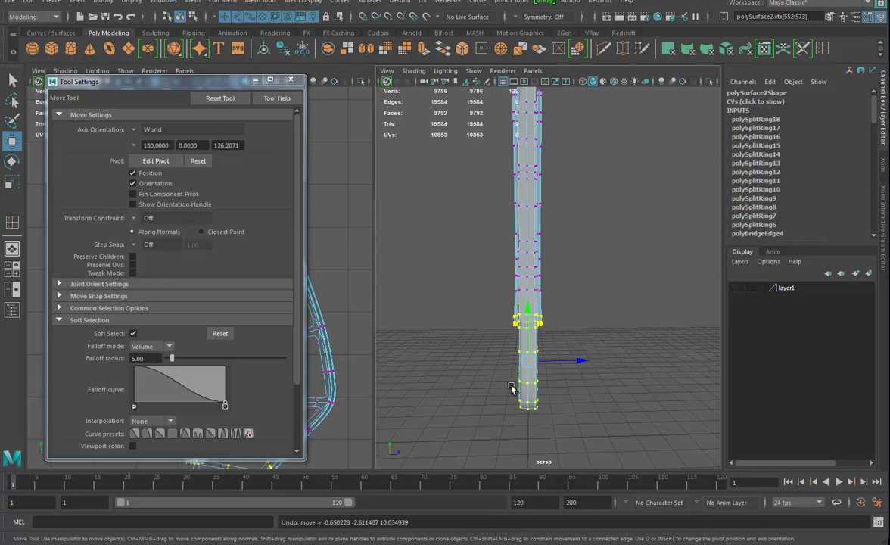
scroll(261, 383, down, 2)
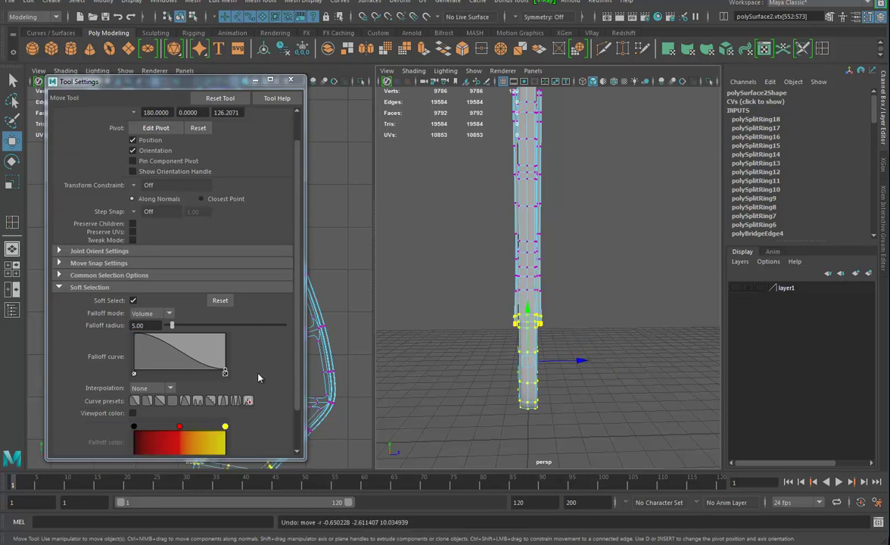
scroll(296, 335, down, 3)
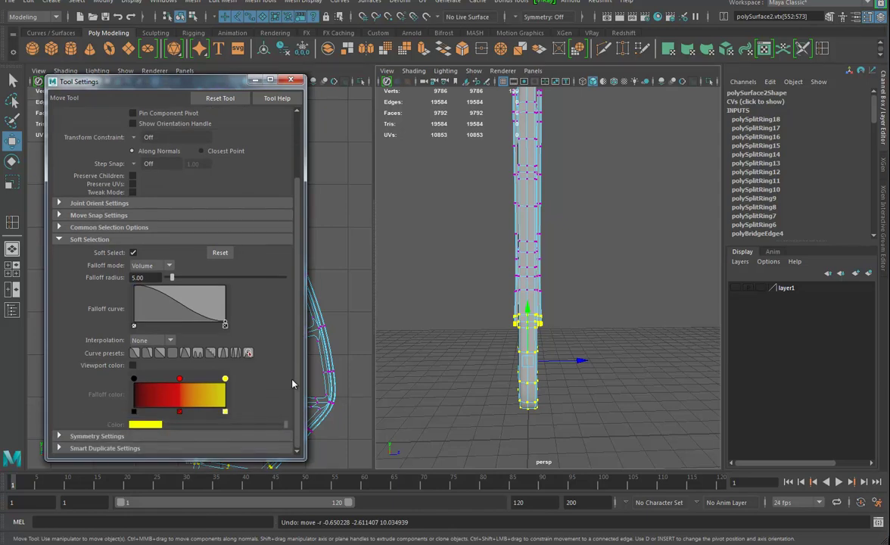
click(133, 366)
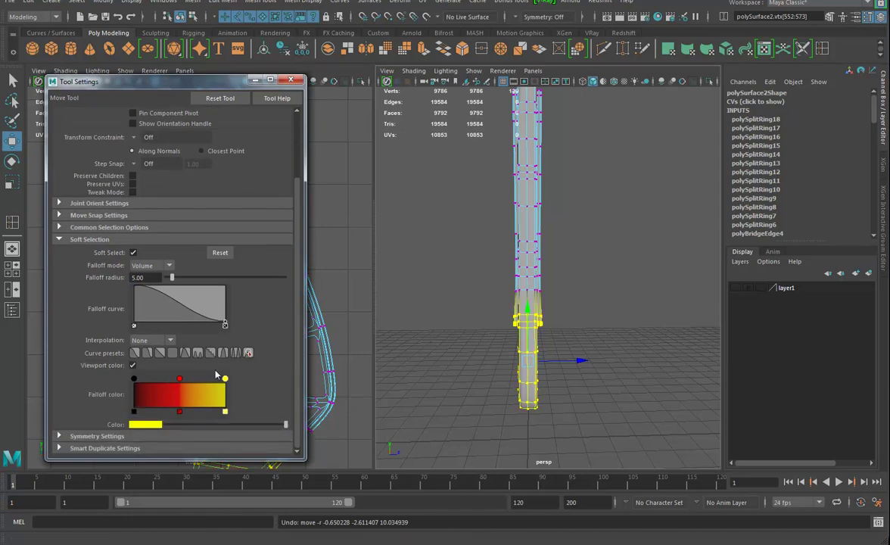
Step: Try to shift the boom's lower end sideways along Z with a soft selection falloff radius of 84.21
drag(511, 368, 543, 359)
key(ctrl+z)
drag(566, 389, 704, 363)
drag(587, 364, 604, 417)
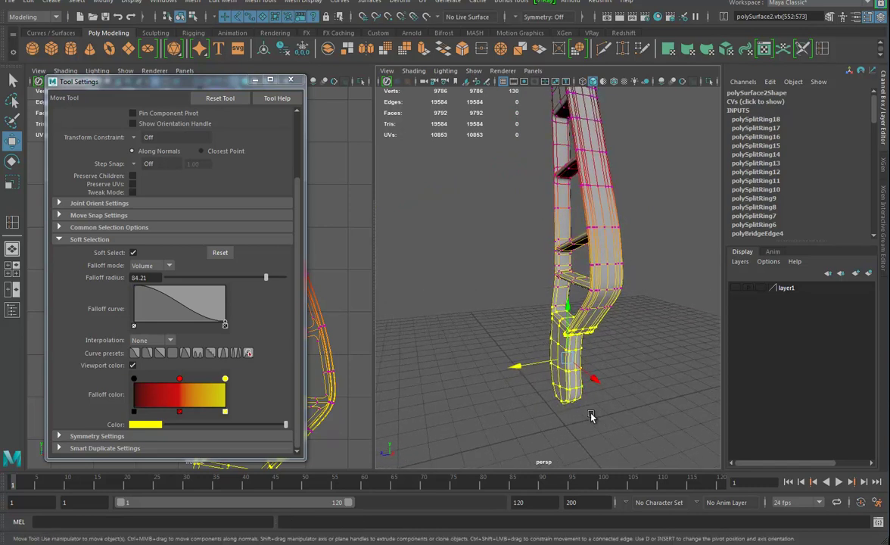
alt+drag(517, 377, 516, 342)
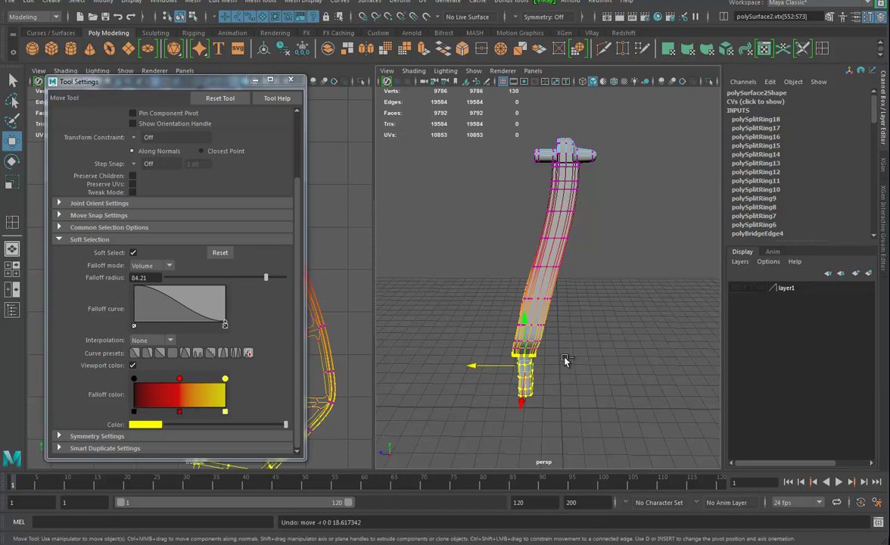
key(ctrl+z)
Step: Set the falloff radius to 61.75 and move the boom's lower end sideways about 18 cm along Z to bend the shaft
key(b)
drag(590, 421, 679, 382)
middle_drag(678, 385, 533, 397)
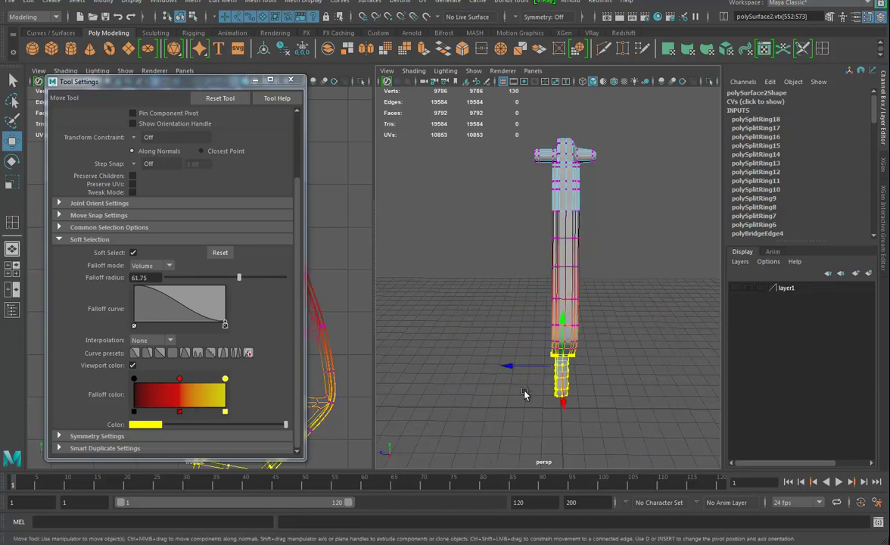
drag(513, 366, 479, 370)
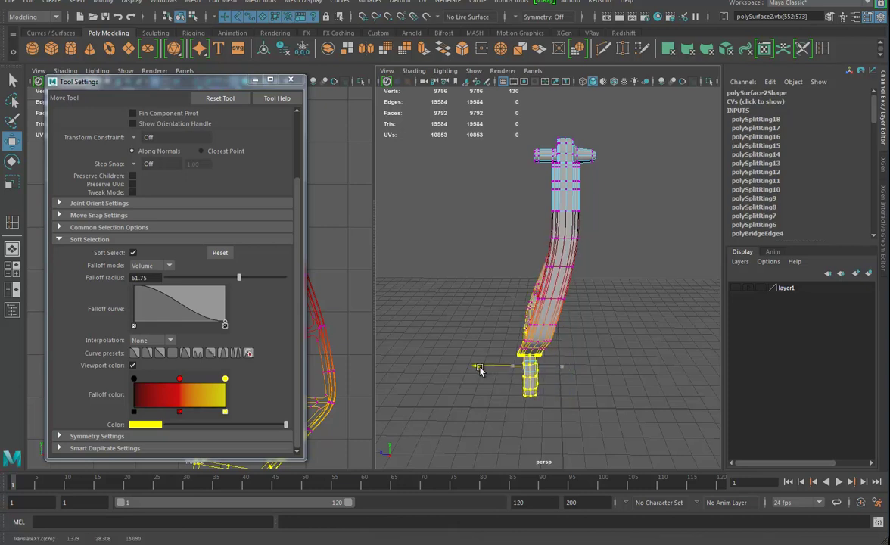
Step: Return the bent boom to object mode, select it and close the Move tool settings
alt+drag(583, 401, 617, 310)
right_drag(554, 263, 603, 247)
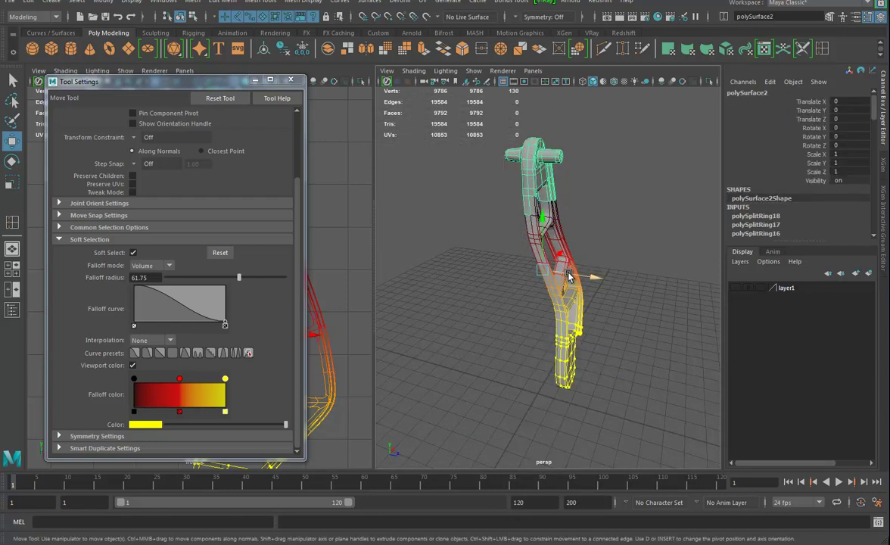
click(558, 297)
alt+drag(578, 331, 486, 337)
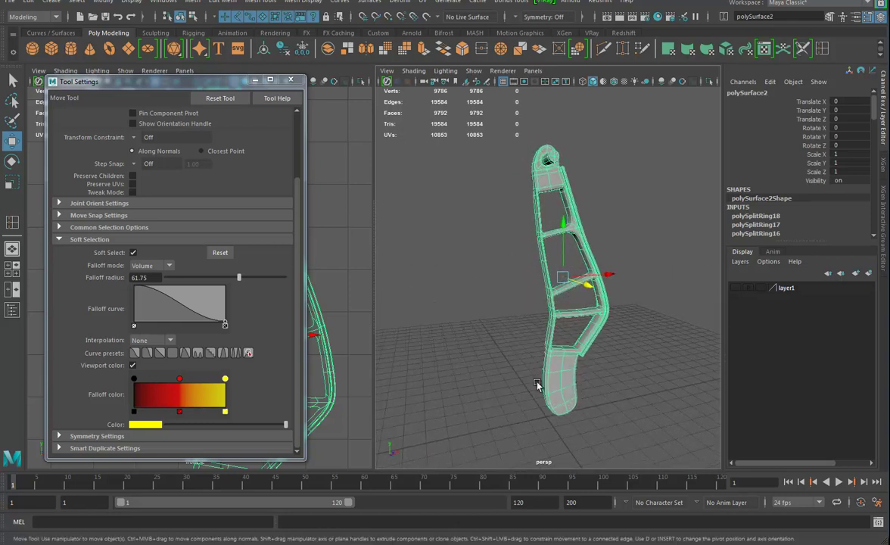
alt+drag(588, 402, 567, 396)
alt+middle_drag(567, 397, 554, 344)
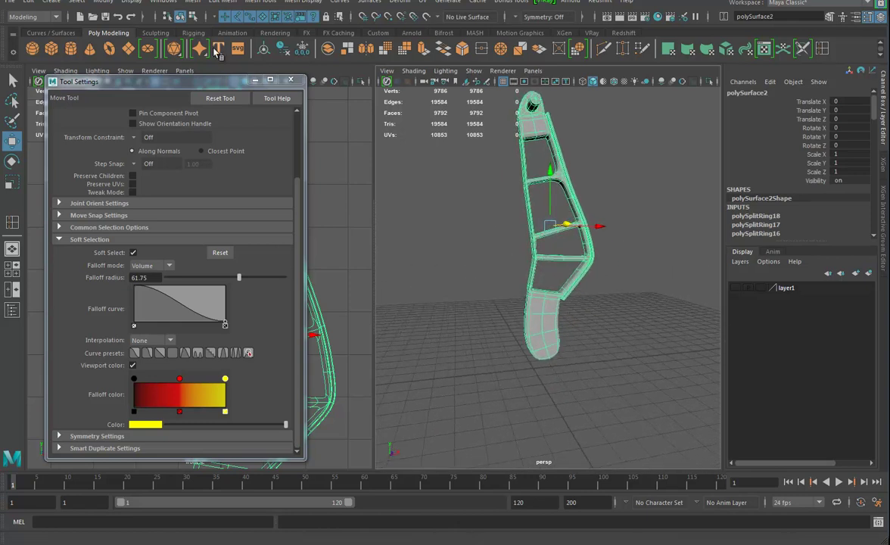
click(292, 81)
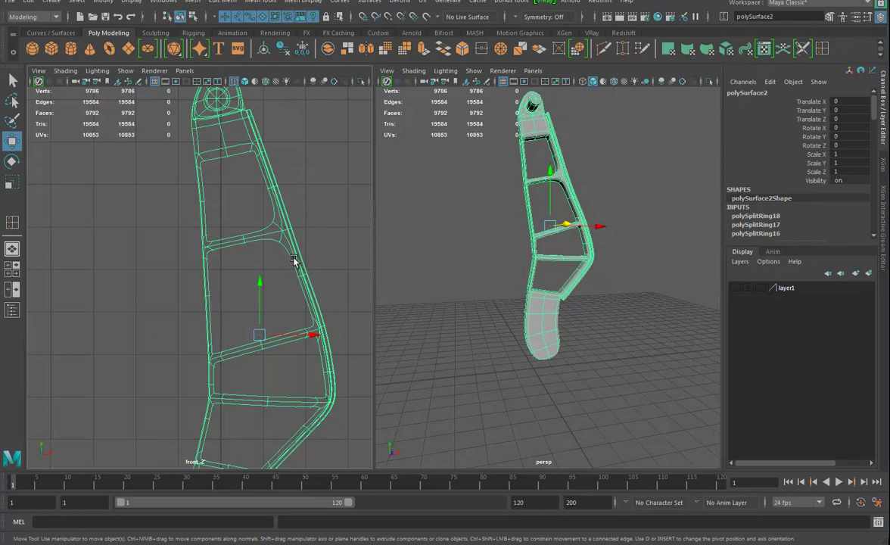
Step: Snap the boom's pivot point to the center of the pin in its upper head
alt+drag(477, 305, 447, 378)
right_drag(506, 178, 507, 179)
alt+drag(503, 153, 495, 171)
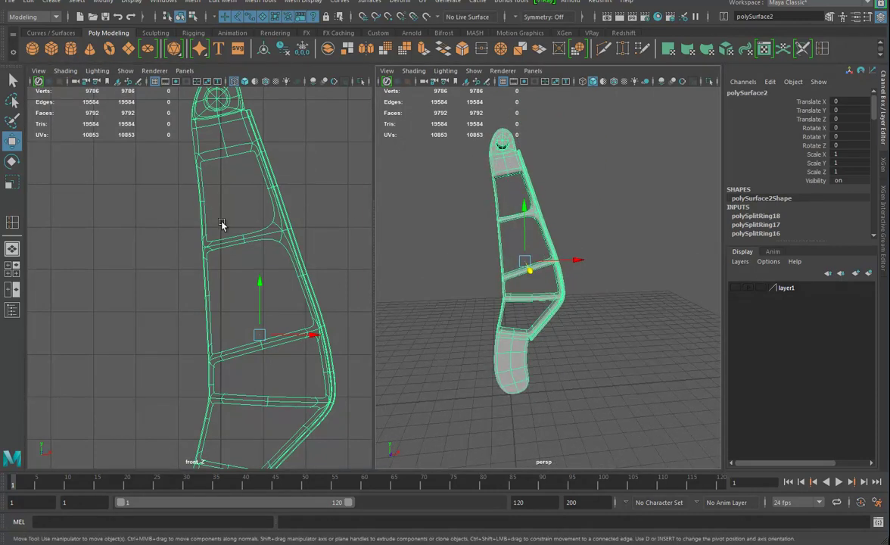
alt+middle_drag(282, 370, 280, 410)
key(d)
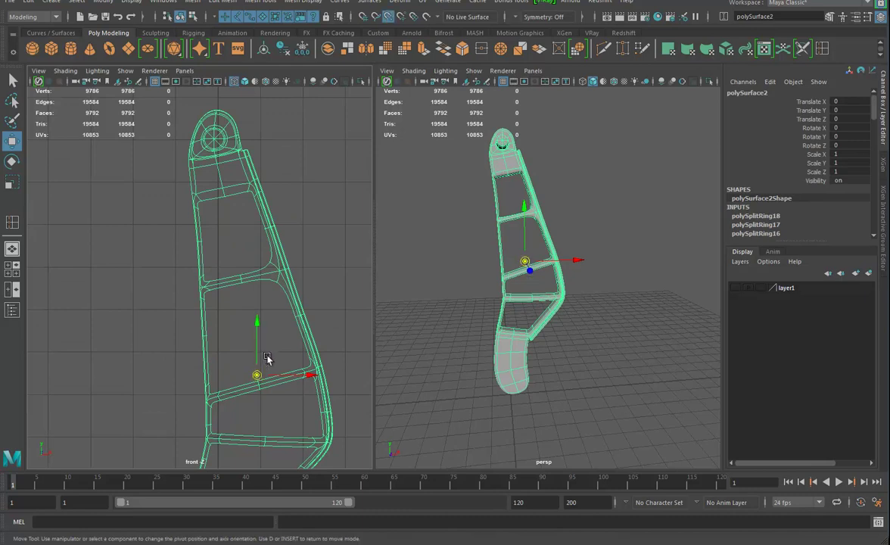
drag(261, 365, 236, 142)
key(d)
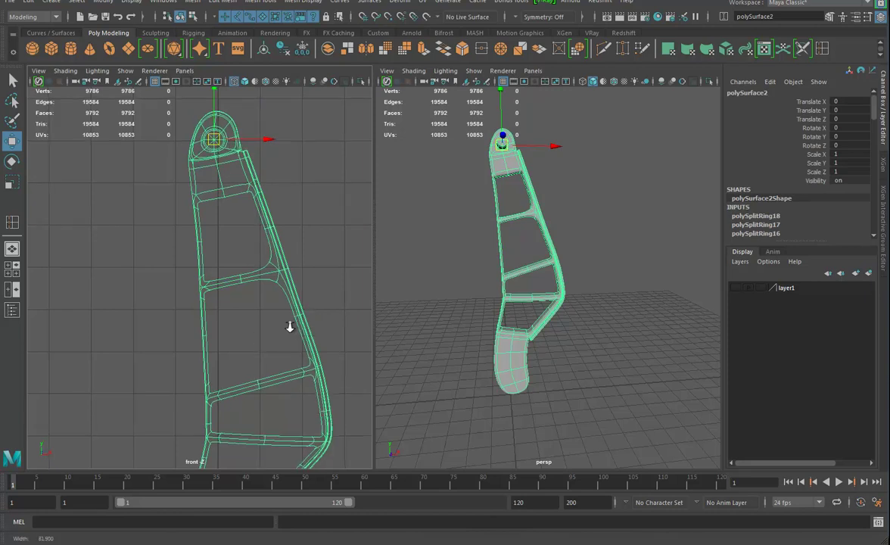
Step: Duplicate the boom and move the copy to X 2.435, Y -112.201 so its head overlaps the original's lower end
alt+right_drag(270, 301, 220, 298)
alt+middle_drag(220, 298, 256, 471)
key(ctrl+d)
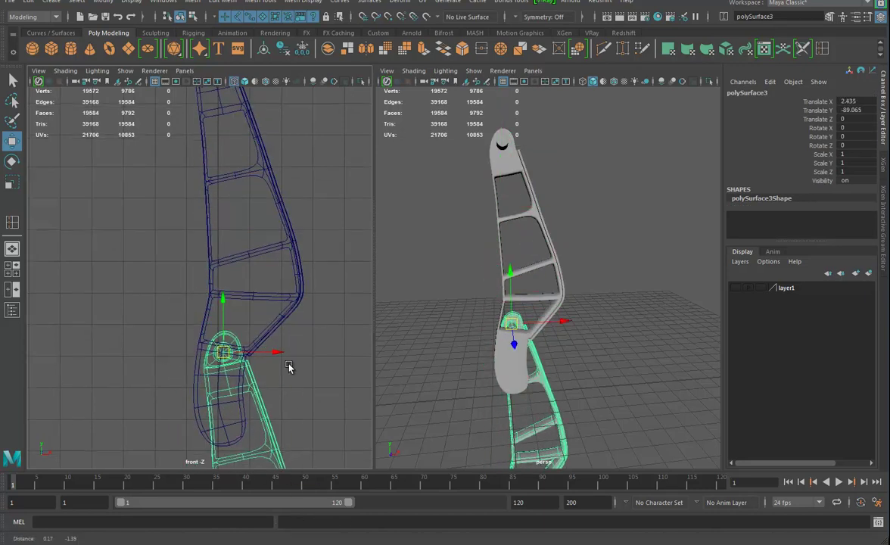
alt+middle_drag(295, 387, 253, 225)
drag(225, 174, 225, 247)
Step: Select the copy's pin end vertices nearest the original boom and pull them along Z so the pin passes through it
alt+drag(408, 305, 594, 304)
scroll(231, 343, up, 2)
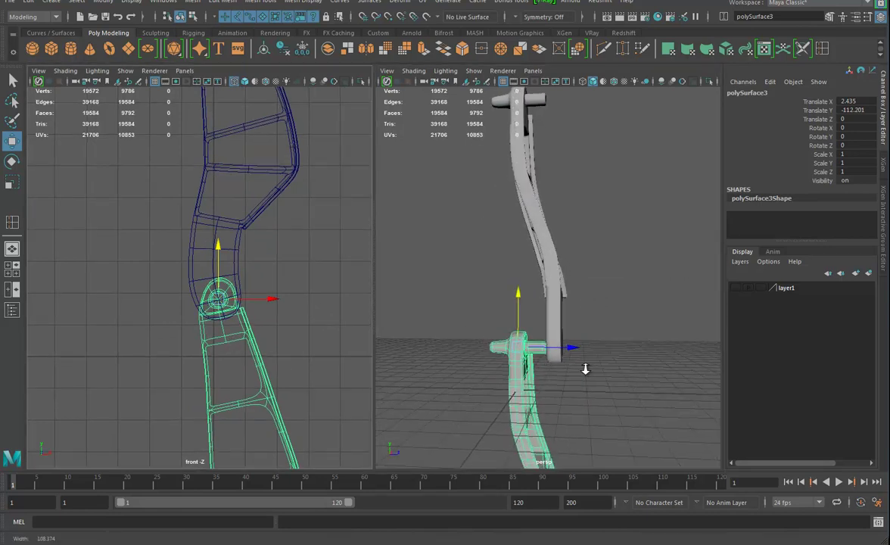
right_drag(509, 262, 459, 268)
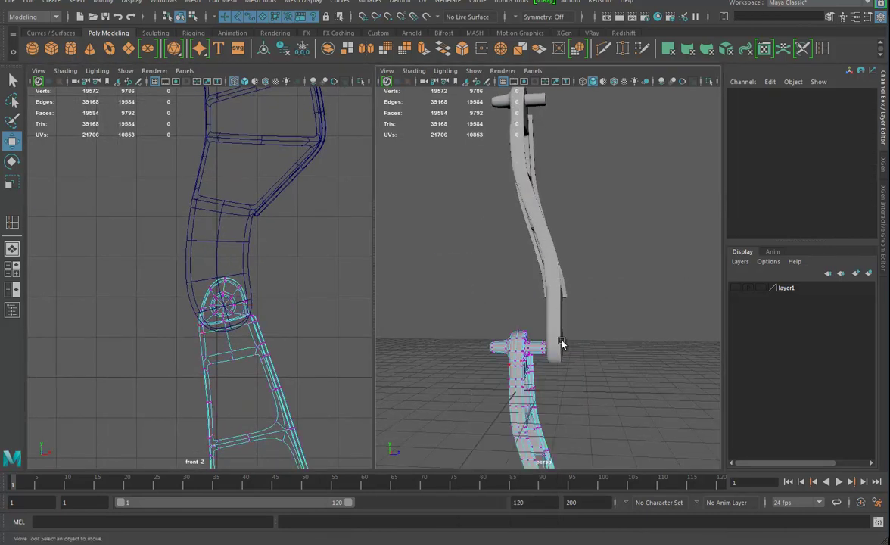
drag(542, 371, 543, 371)
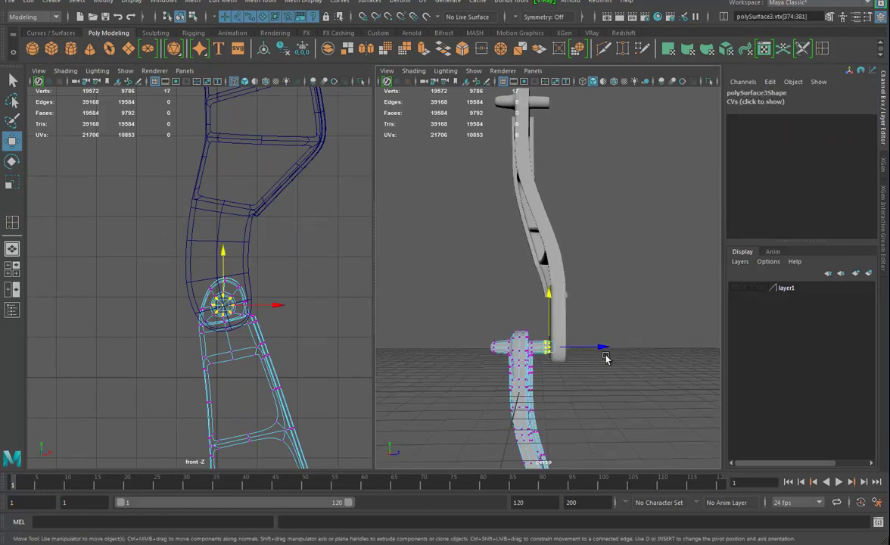
alt+drag(700, 347, 548, 349)
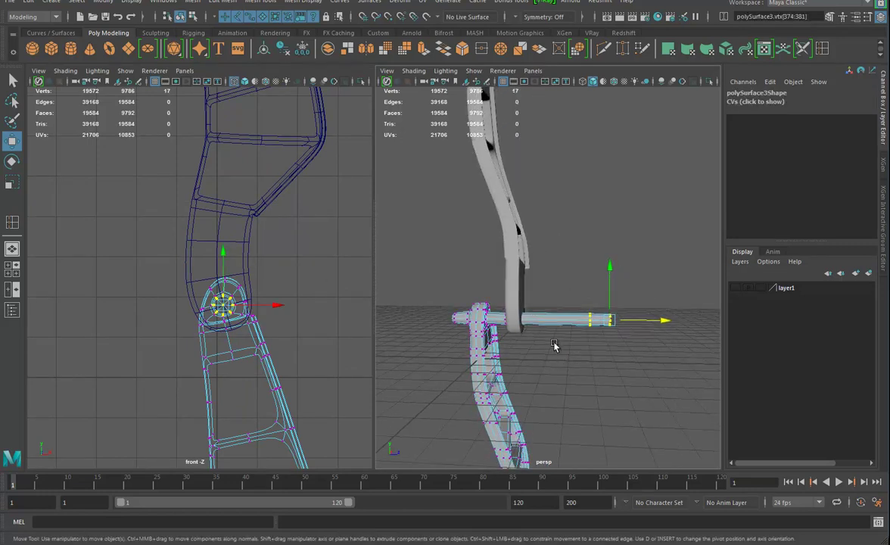
Step: Turn off the smooth mesh preview on the copied boom and return it to object mode
key(1)
alt+drag(463, 358, 493, 320)
right_drag(492, 320, 515, 296)
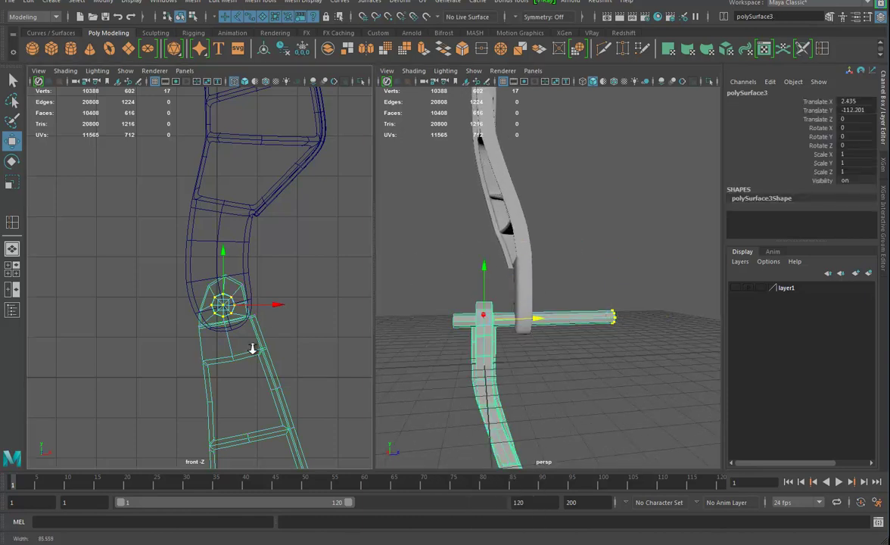
Step: Try to move the copied boom upward at the joint in the front view
alt+right_drag(255, 349, 395, 390)
alt+middle_drag(308, 364, 267, 328)
drag(210, 250, 224, 204)
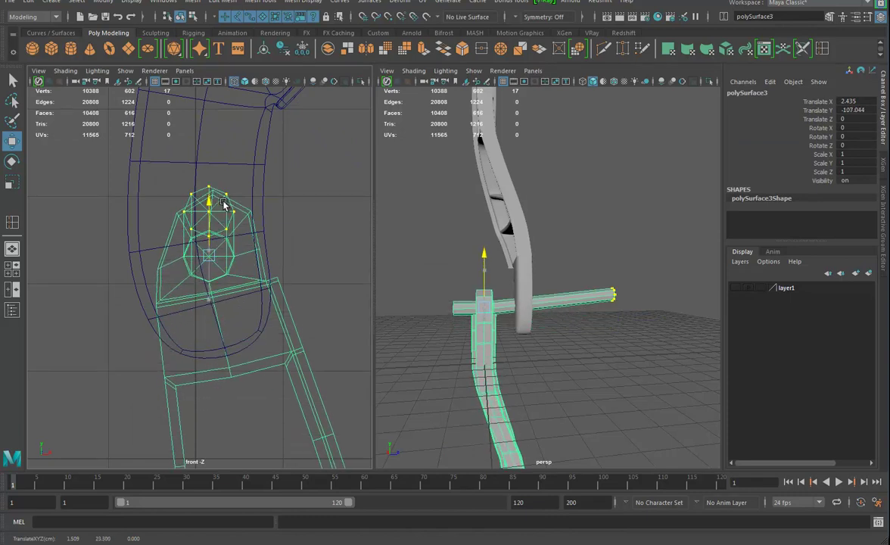
key(ctrl+z)
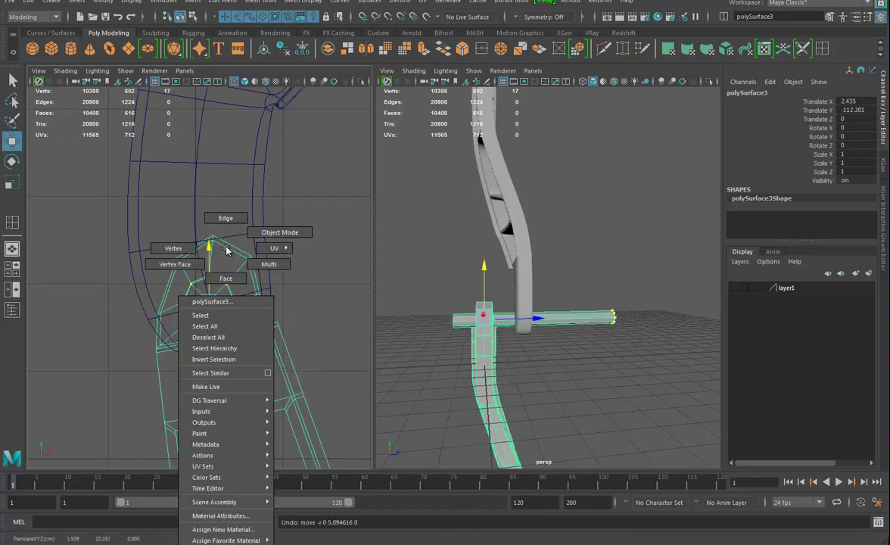
Step: Rotate the copied boom about its pin to a Rotate Z of 17.205
mouse_move(213, 252)
mouse_down()
mouse_move(211, 239)
mouse_move(210, 254)
mouse_up()
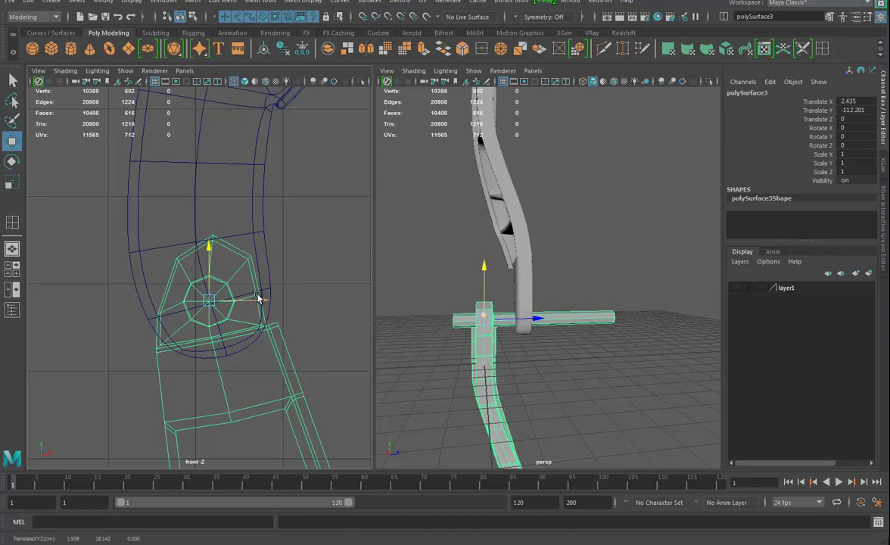
key(e)
drag(247, 276, 239, 264)
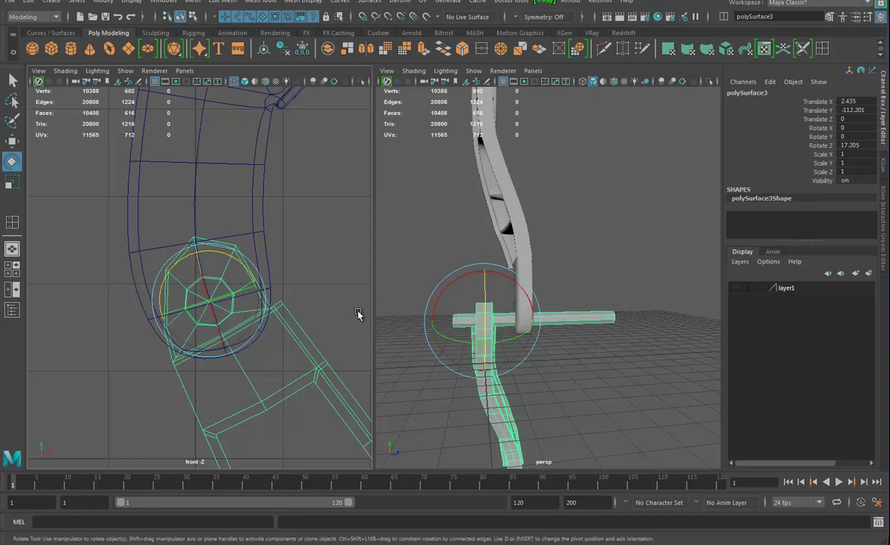
Step: Cut the pin hole through the original boom's lower end by subtracting the copied boom and its pin with a Boolean Difference
alt+drag(583, 335, 530, 309)
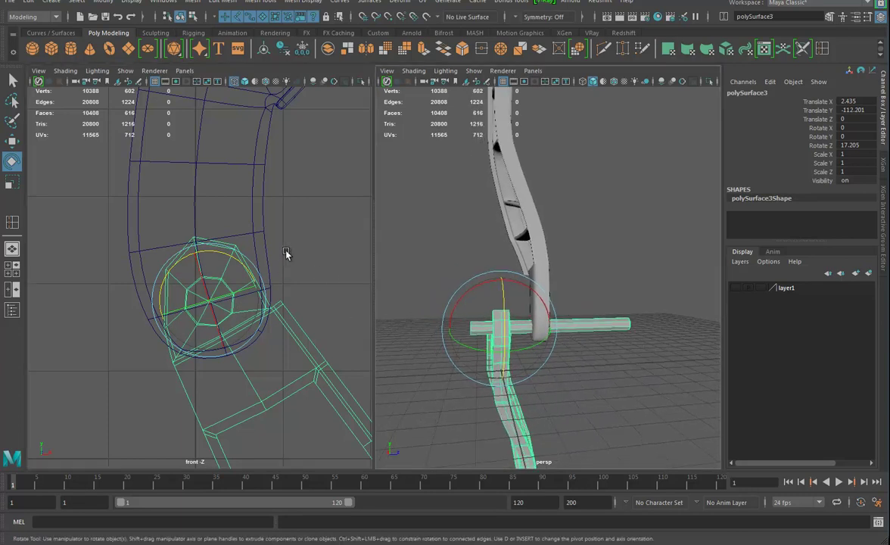
click(250, 191)
shift+click(300, 361)
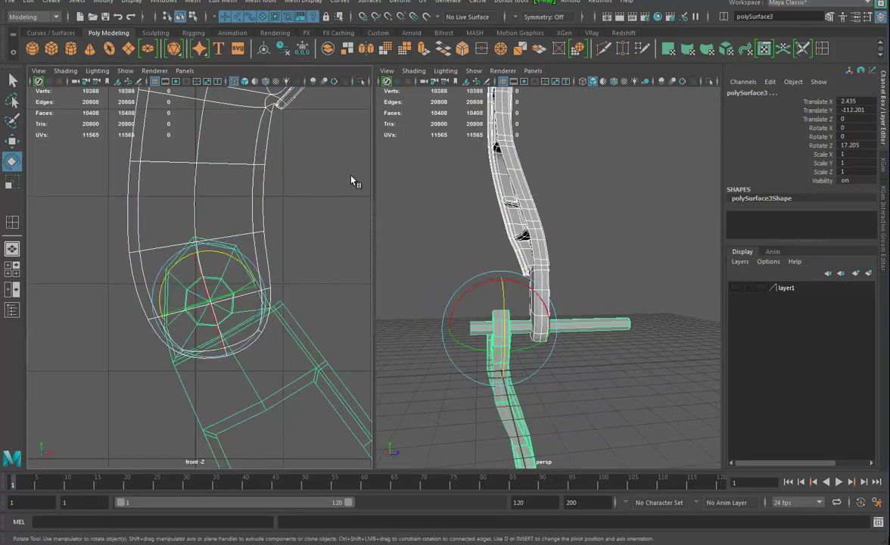
click(193, 6)
mouse_move(250, 27)
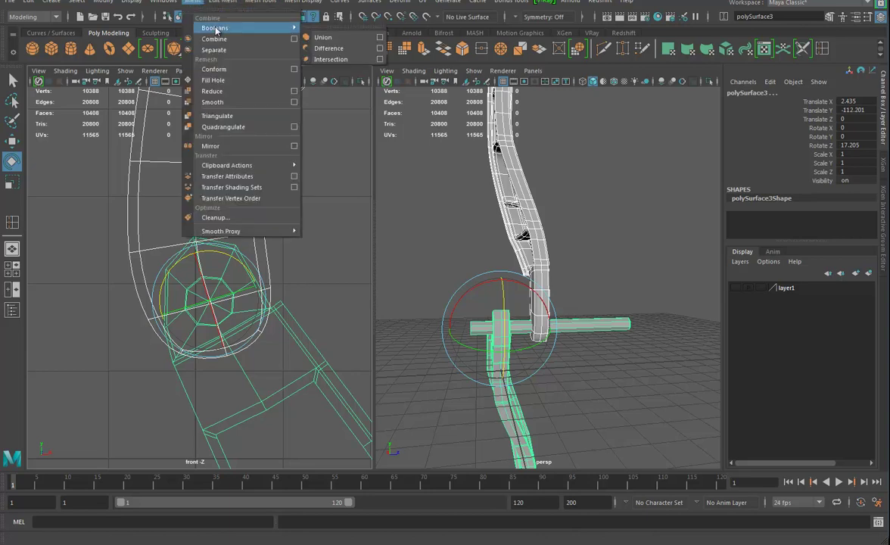
click(327, 48)
alt+drag(532, 280, 431, 277)
alt+right_drag(432, 277, 532, 321)
alt+middle_drag(532, 321, 550, 258)
alt+drag(550, 259, 511, 298)
alt+right_drag(511, 299, 567, 314)
alt+middle_drag(533, 305, 566, 298)
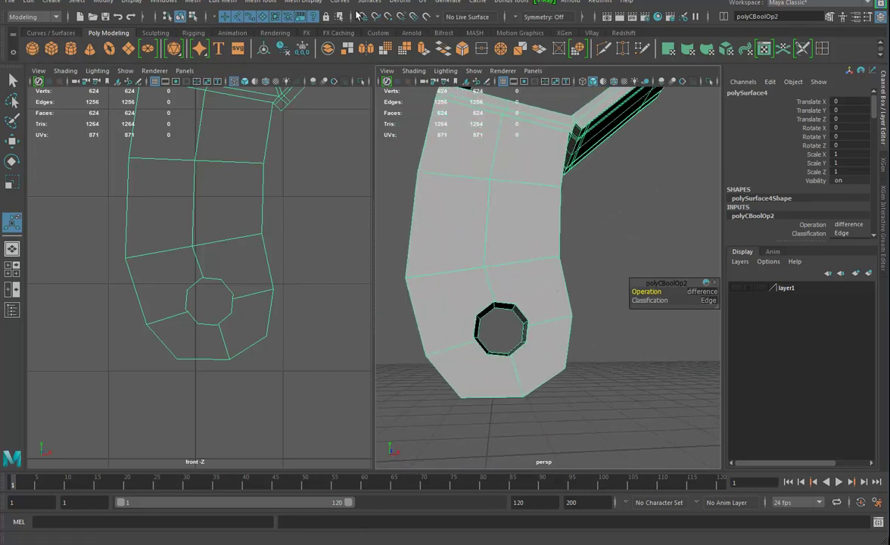
alt+right_drag(536, 210, 559, 236)
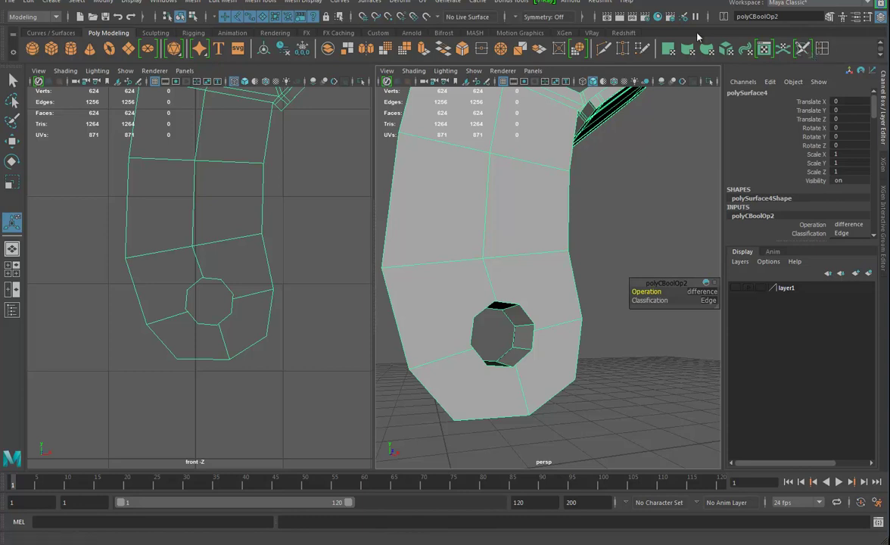
Step: Start the Target Weld tool on the boom's mesh for cleaning up the vertices around the pin hole
shift+right_drag(532, 273, 524, 321)
alt+drag(530, 333, 482, 340)
alt+right_drag(482, 340, 525, 331)
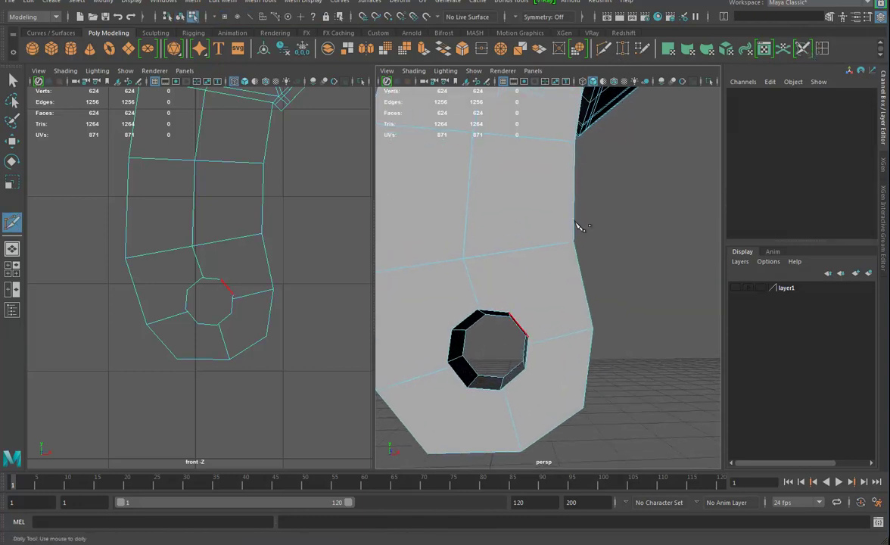
click(262, 4)
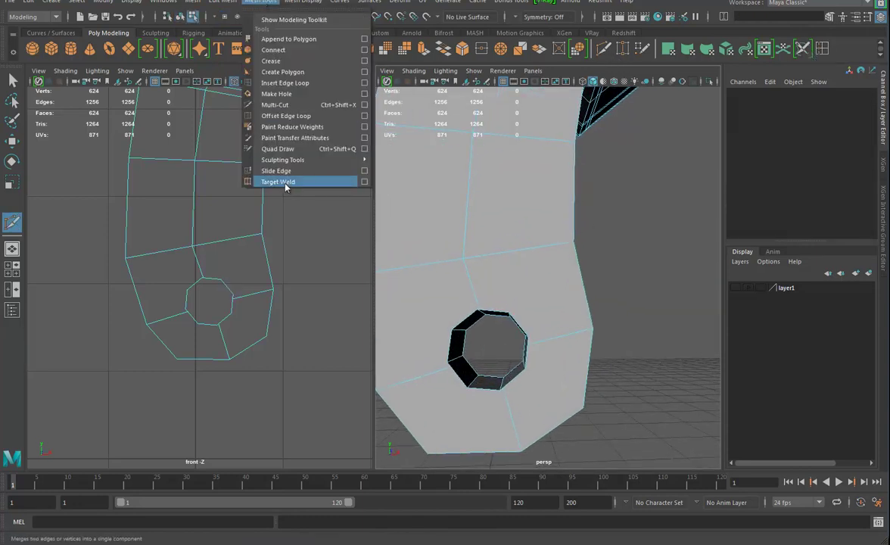
click(264, 176)
alt+right_drag(513, 372, 528, 378)
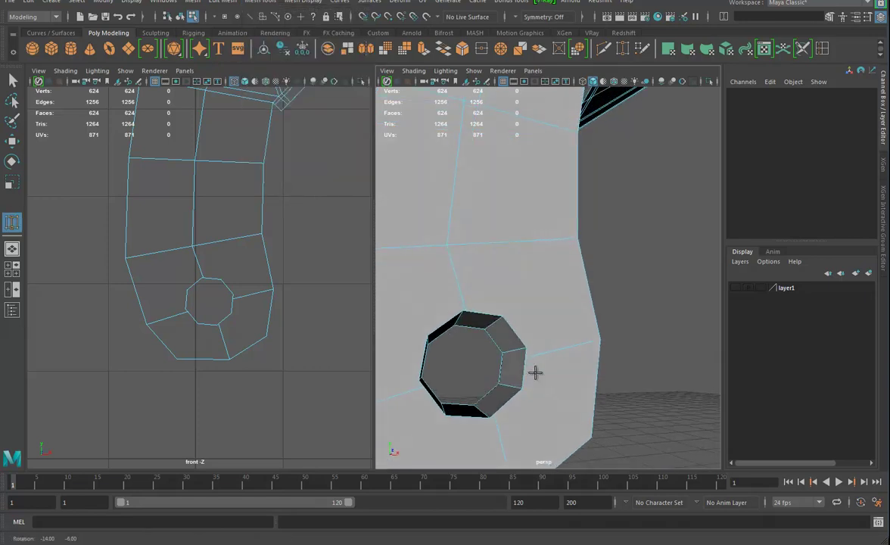